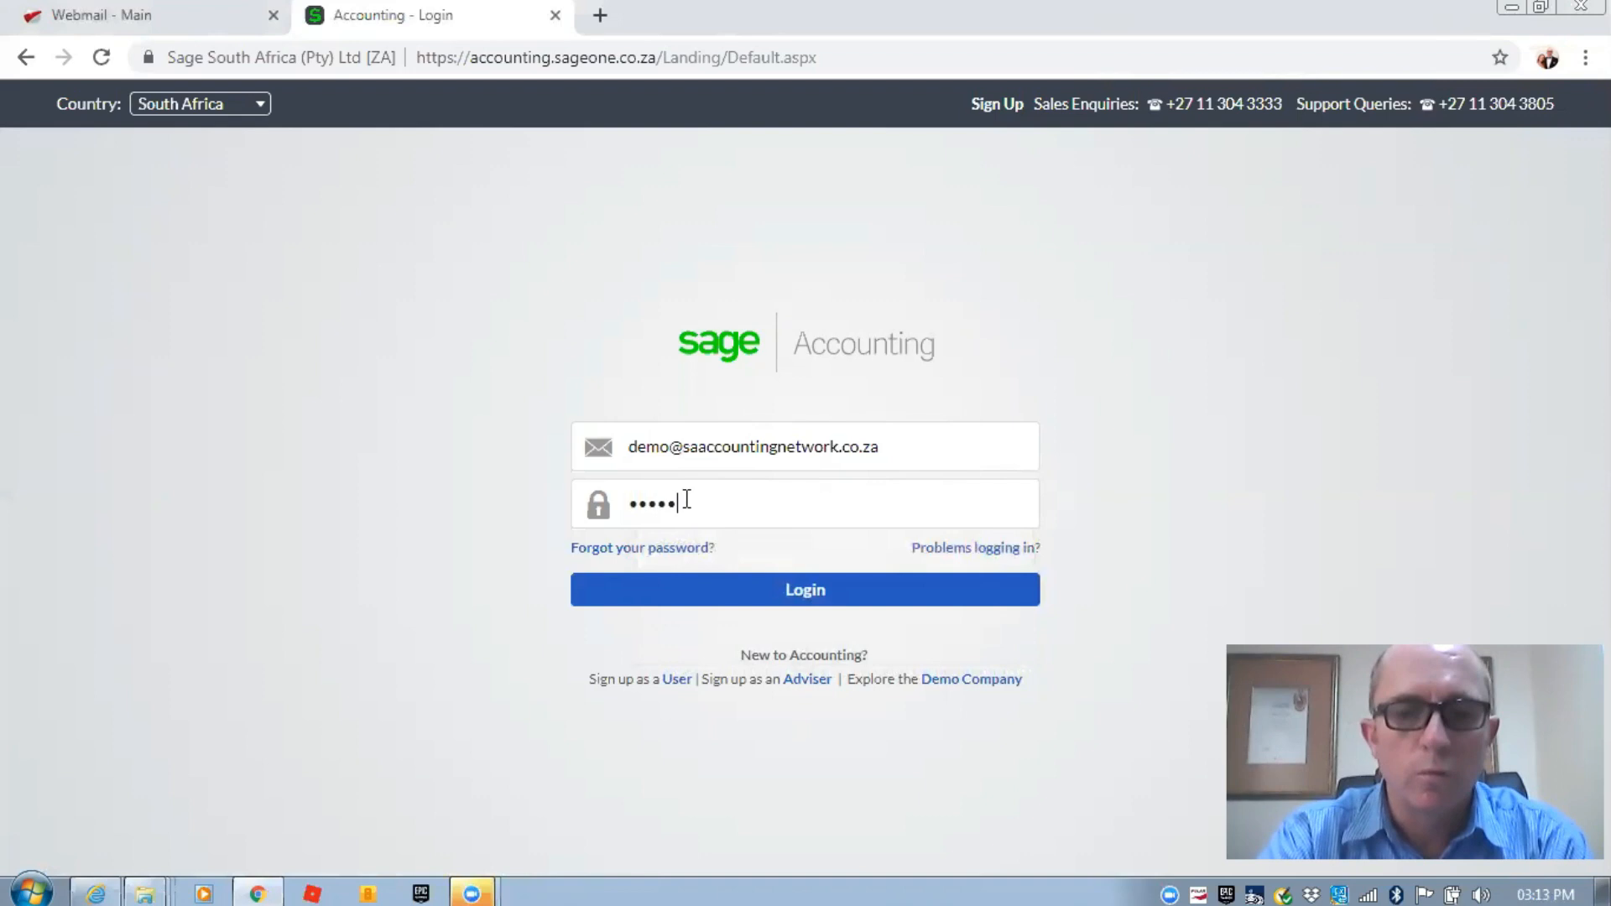
- Submit the login details to enter Sage One Accounting
key("Return")
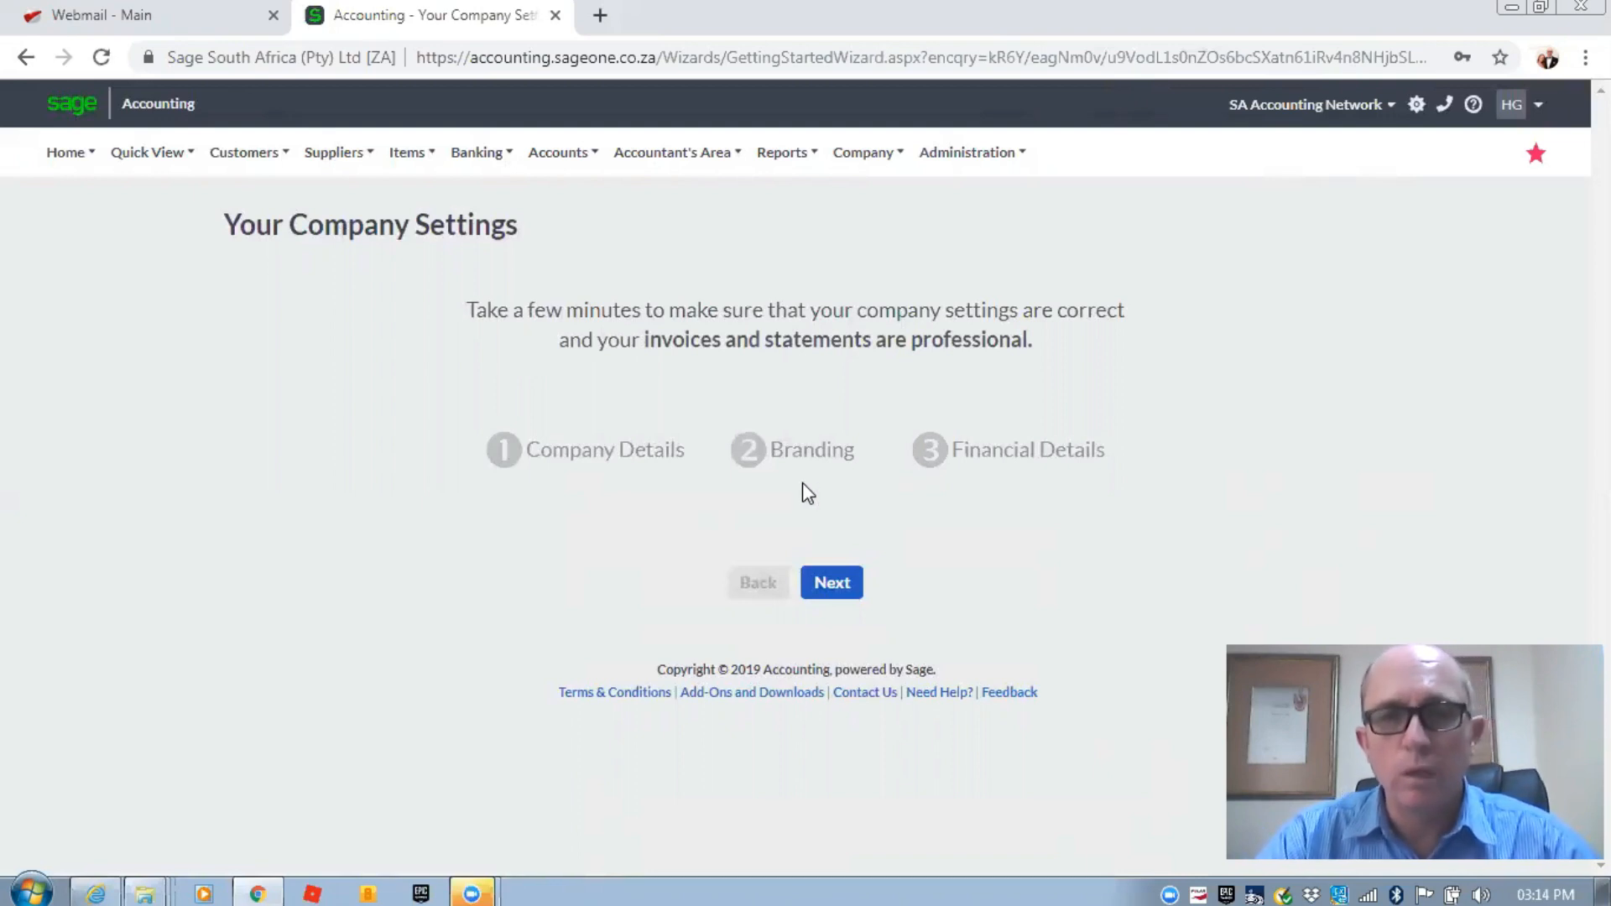
mouse_move(863, 154)
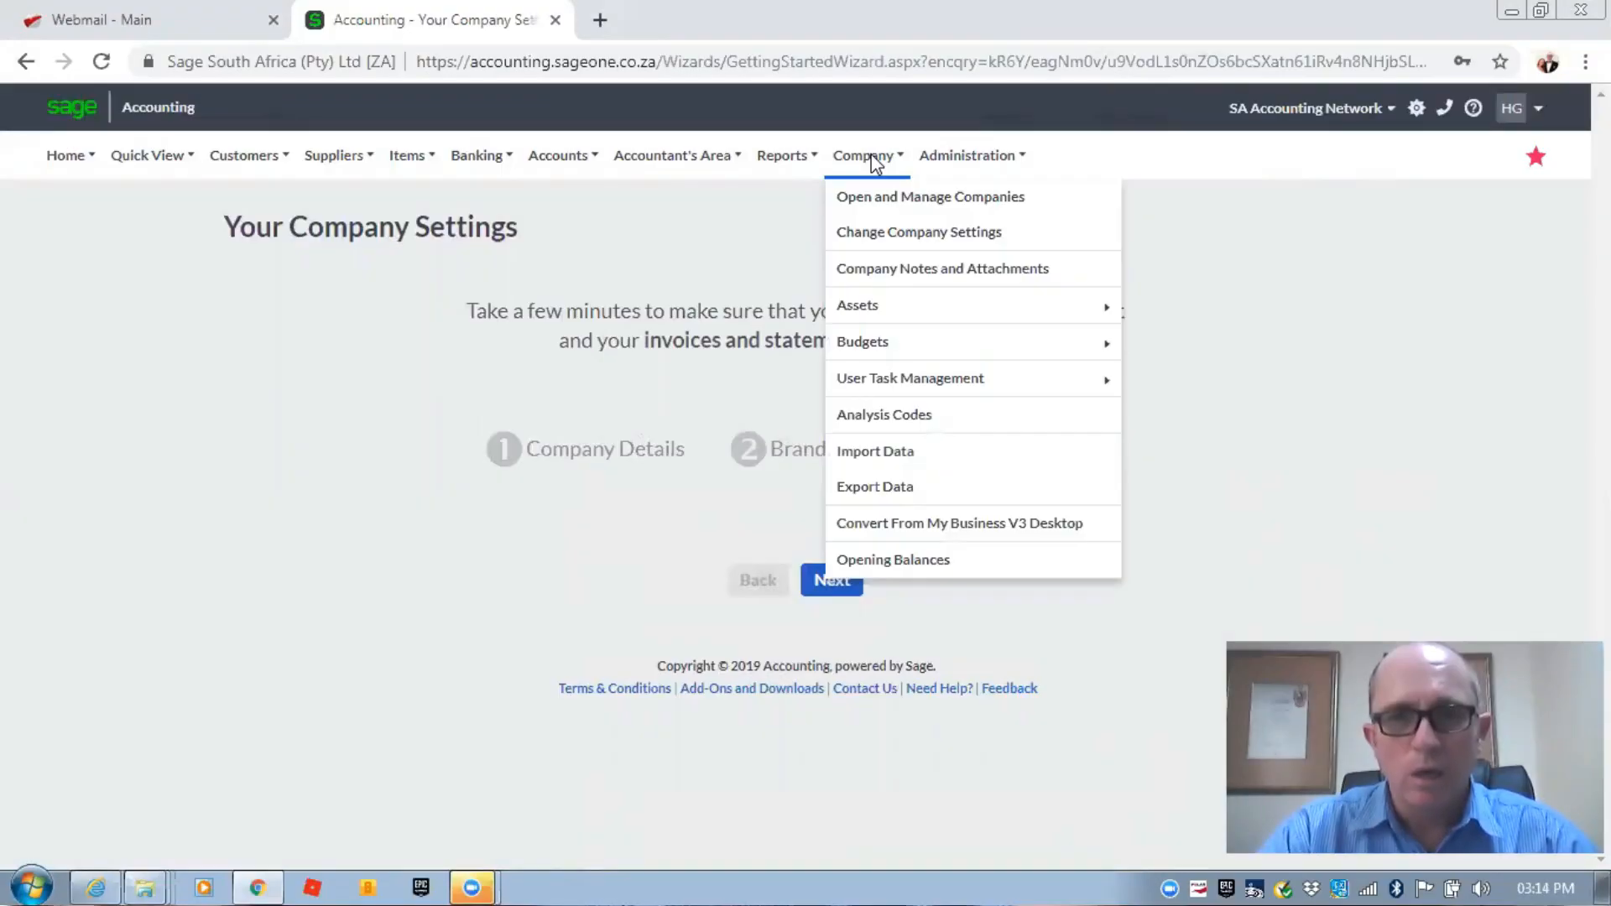
- Open Change Company Settings and enter a contact name in the Company Details form
left_click(902, 239)
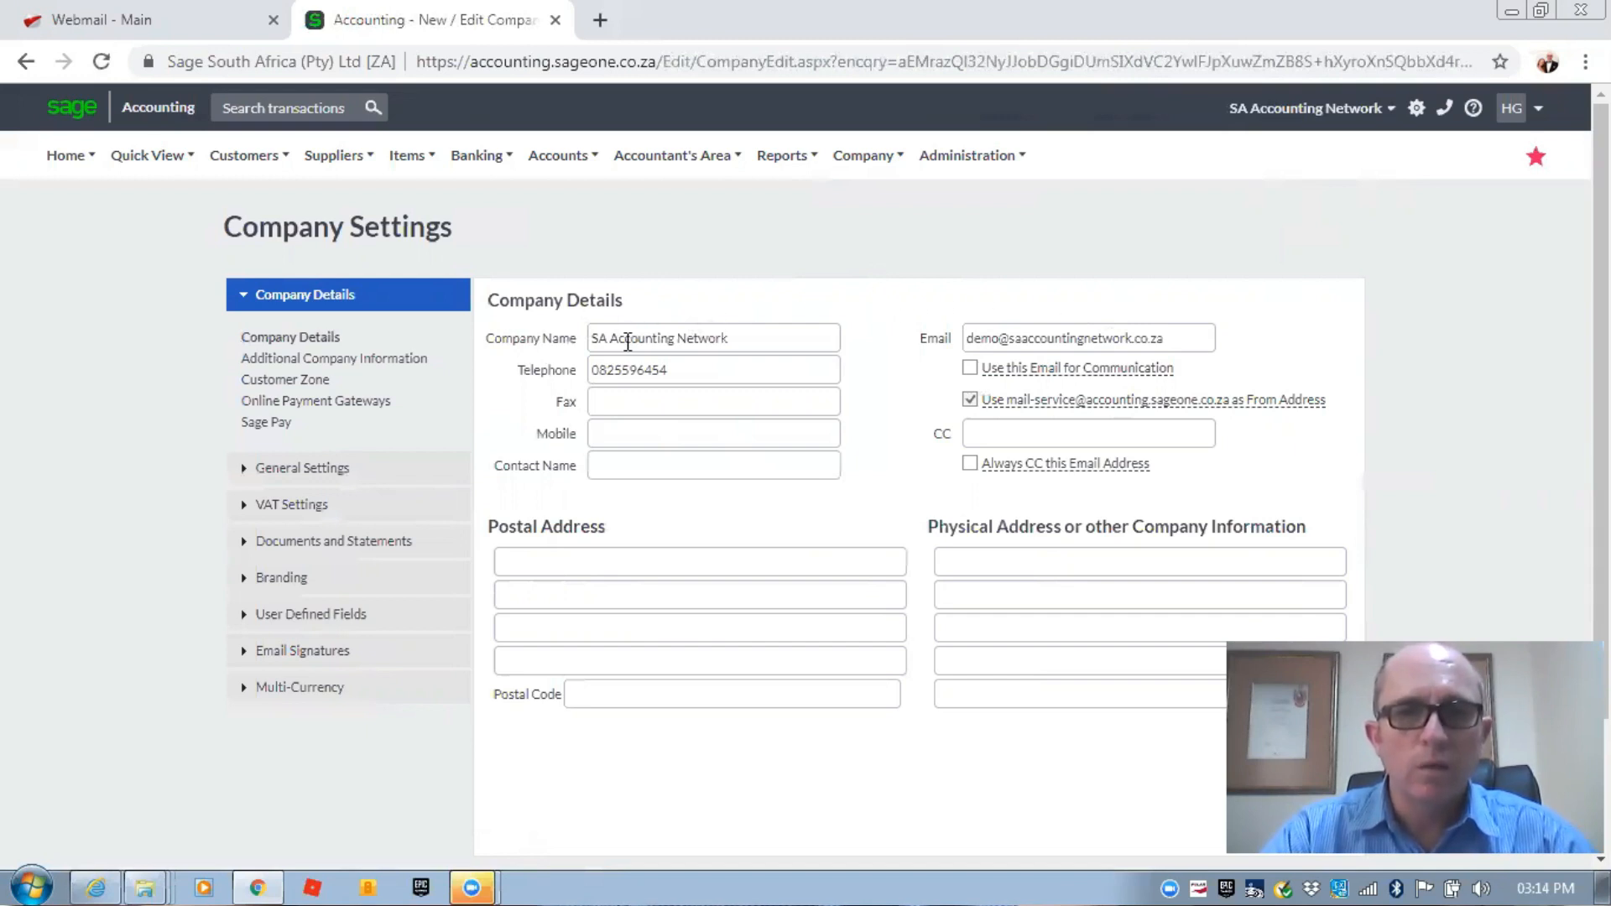
triple_click(594, 338)
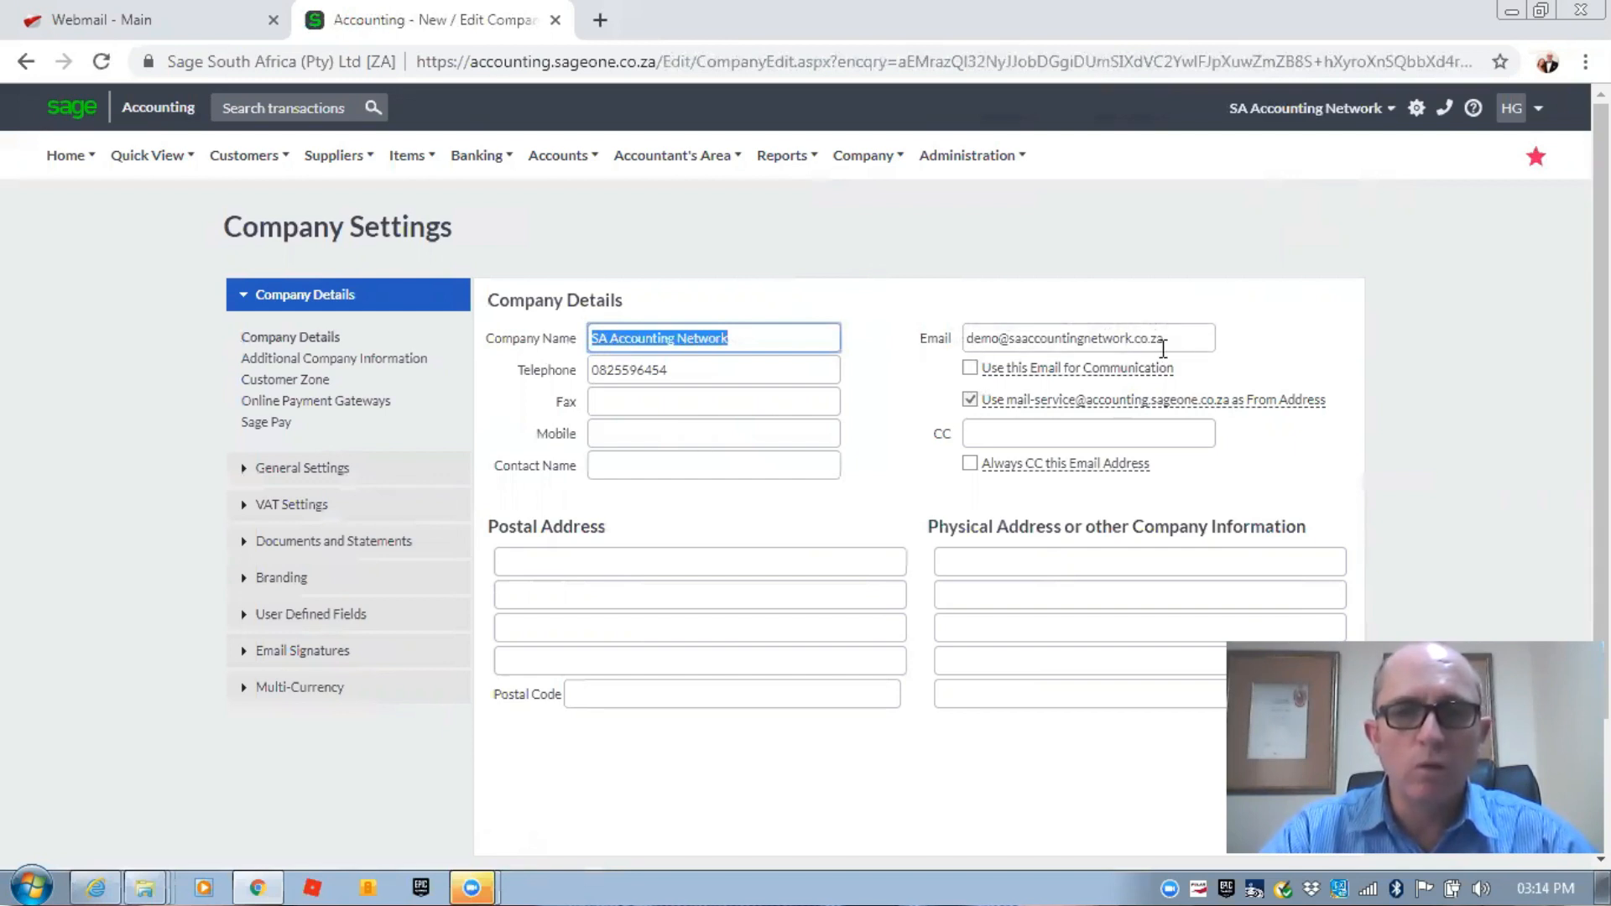
key("Tab")
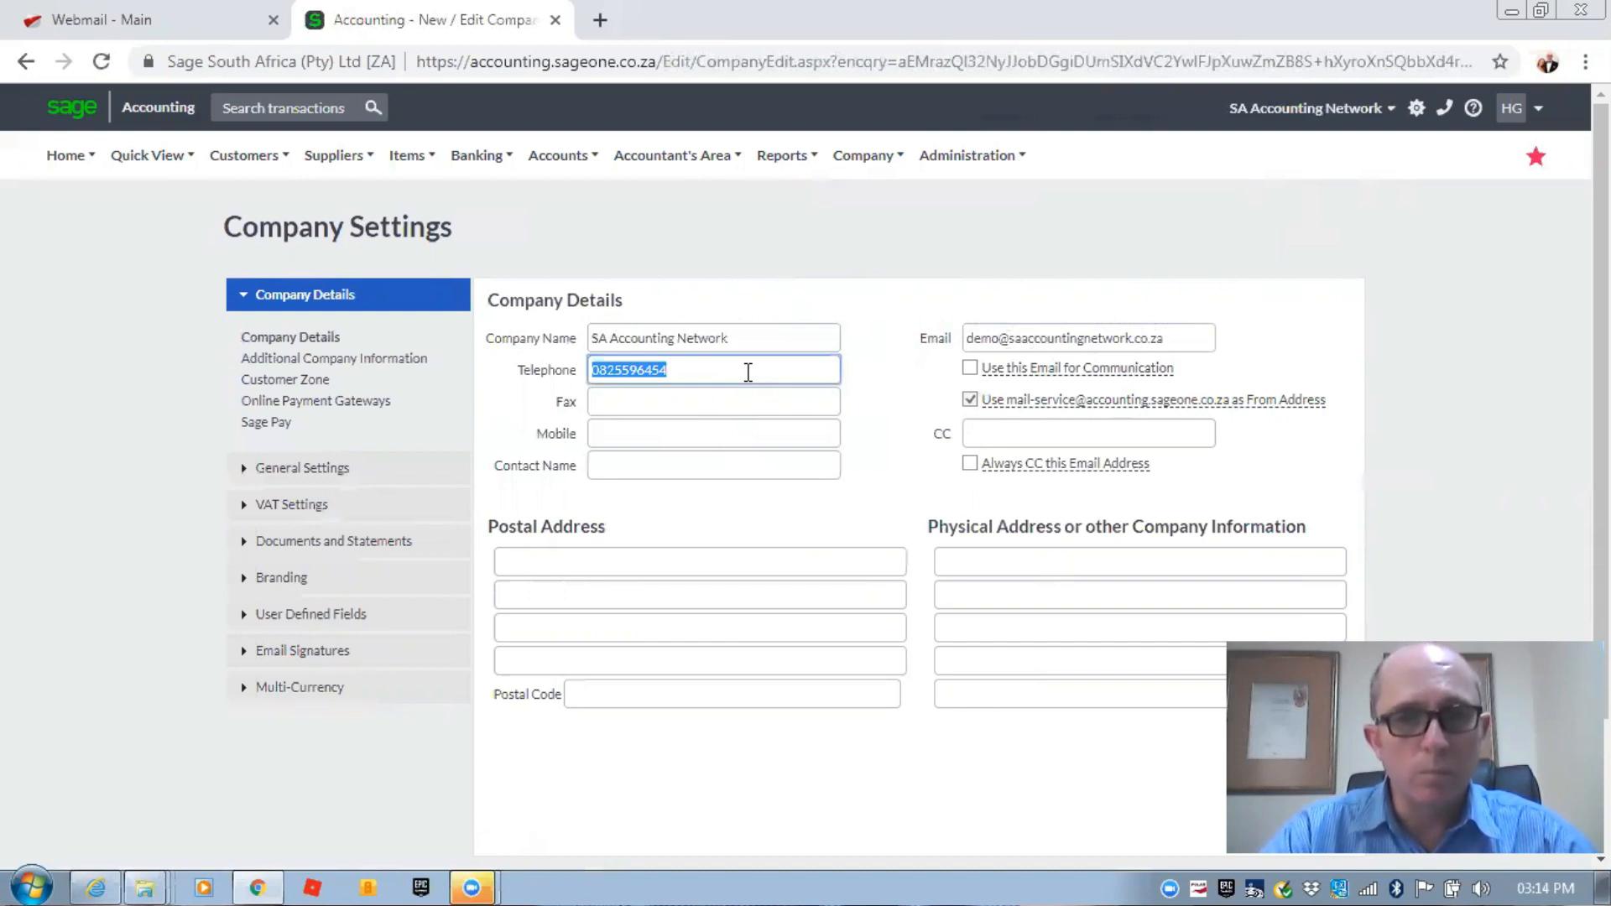
left_click(646, 428)
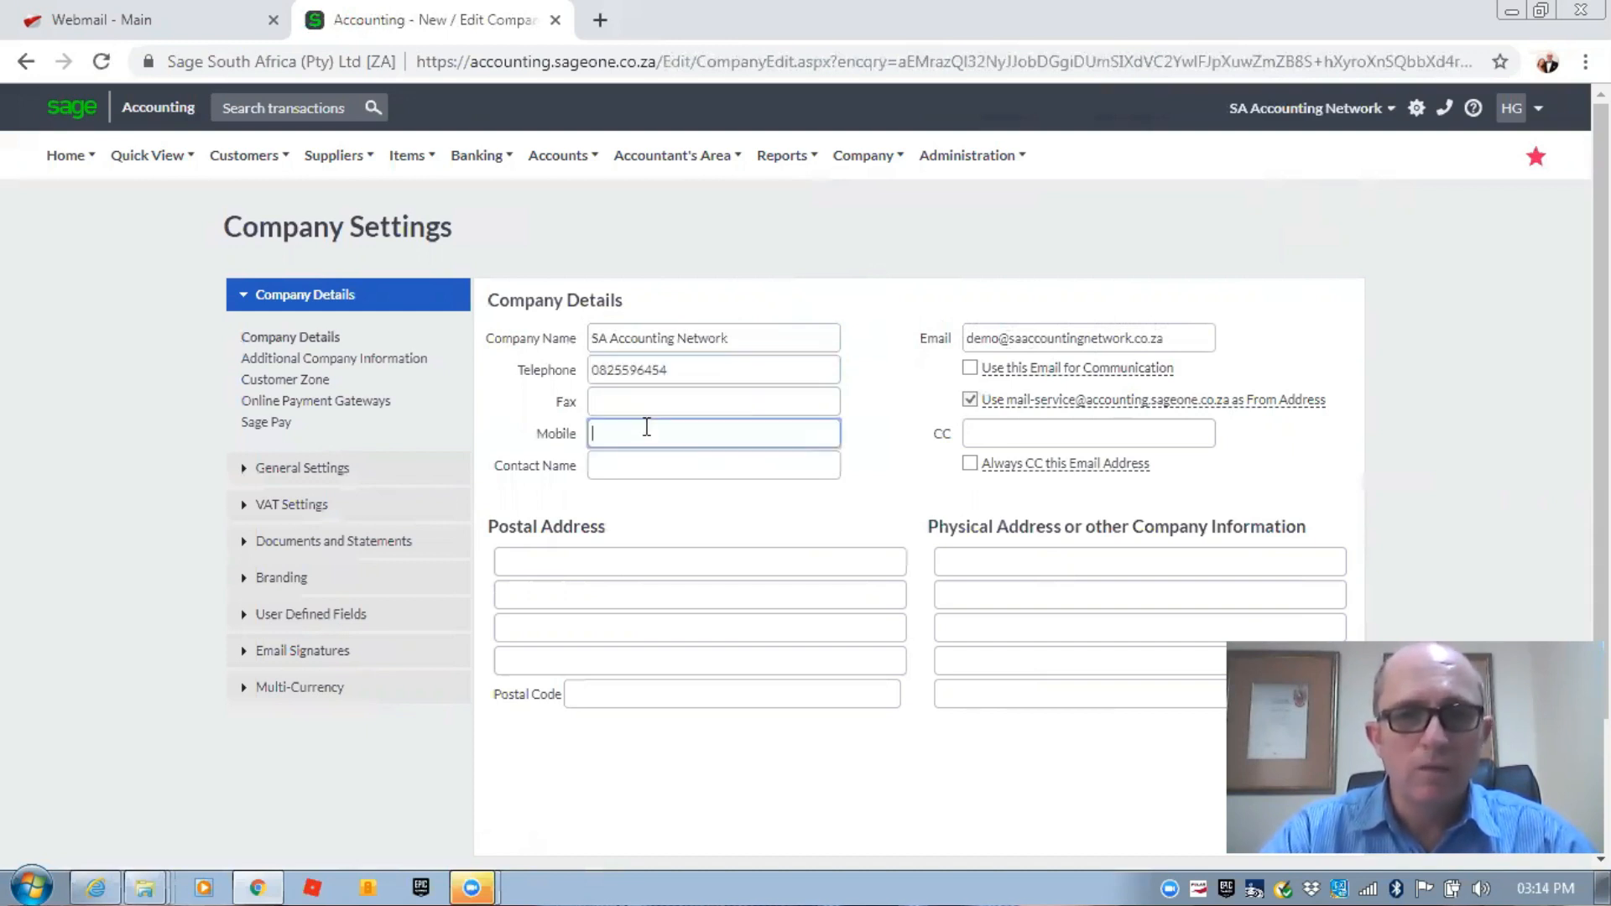
left_click(643, 463)
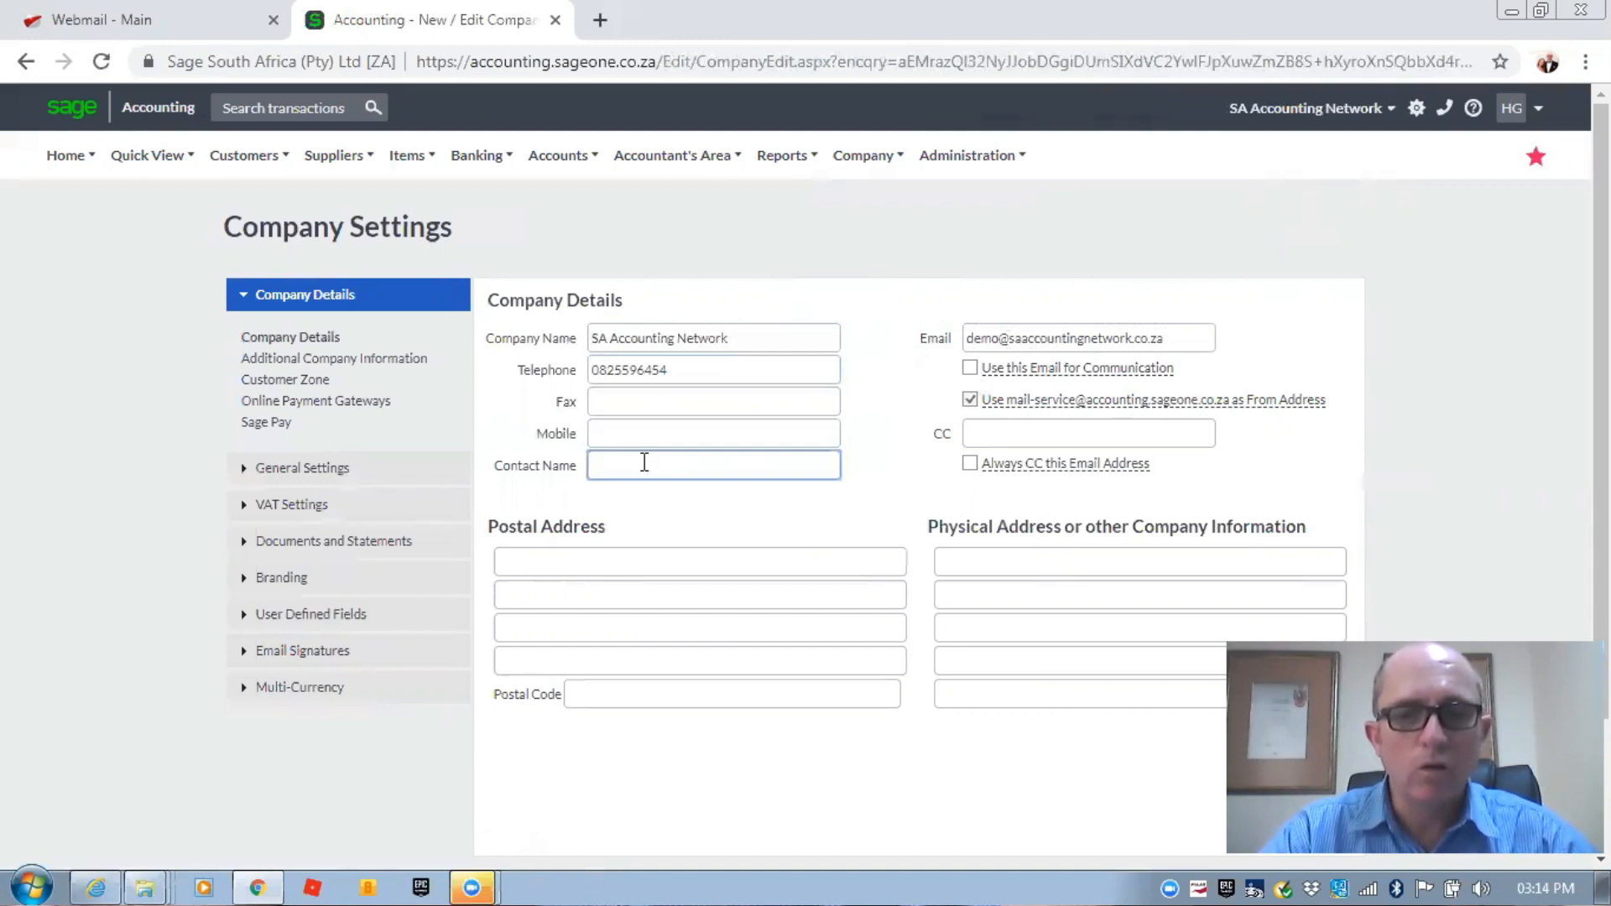
type("Heinrich")
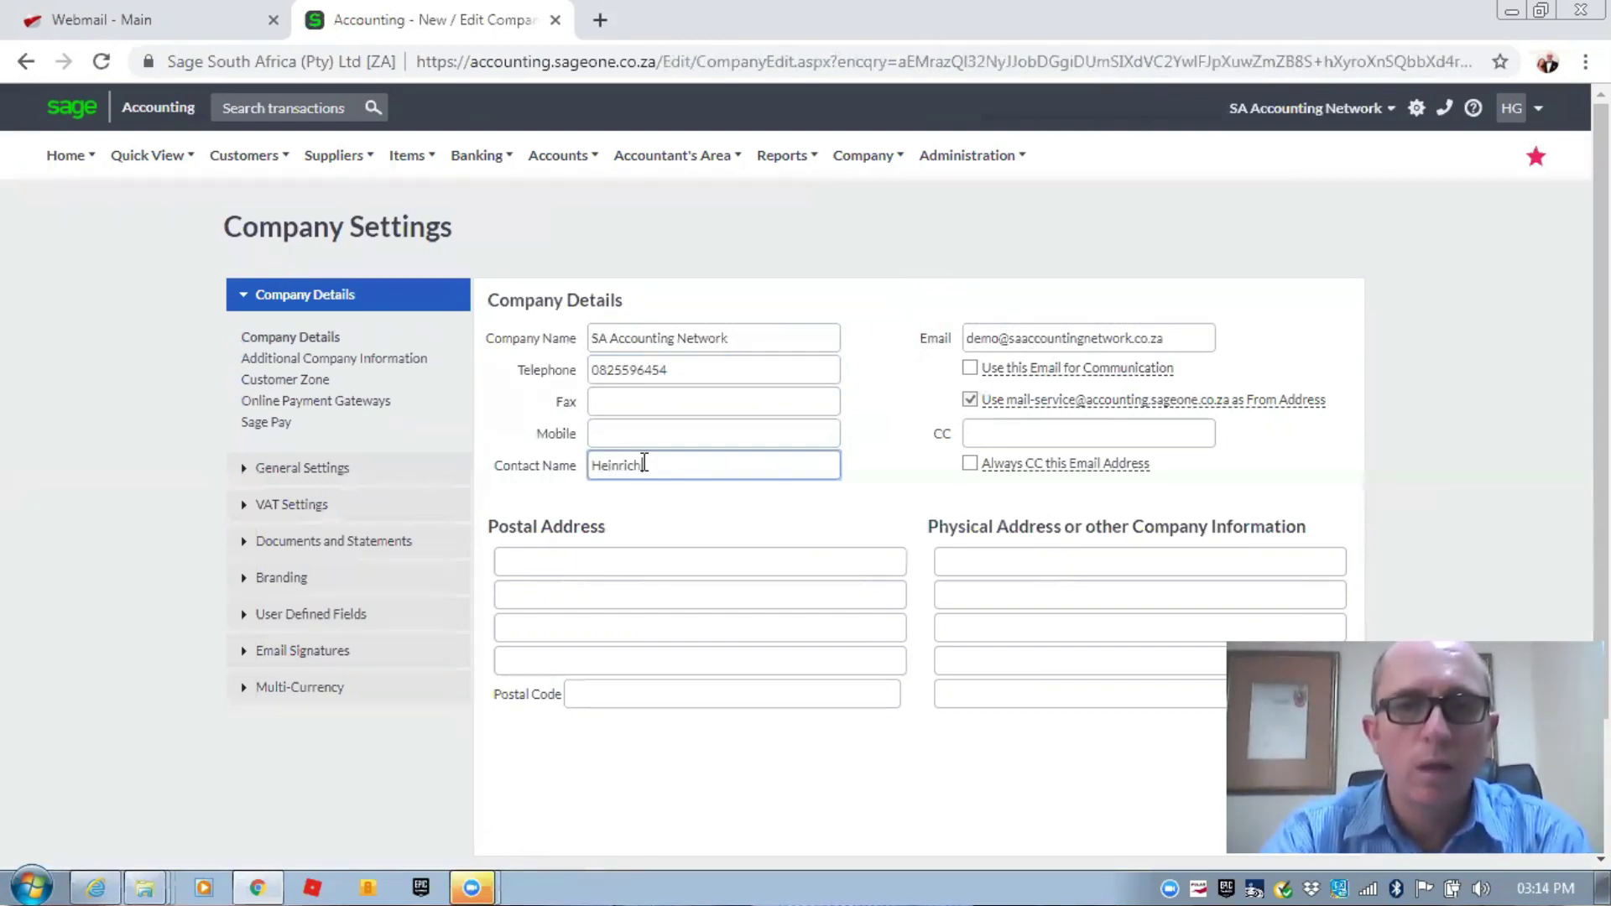
key("Tab")
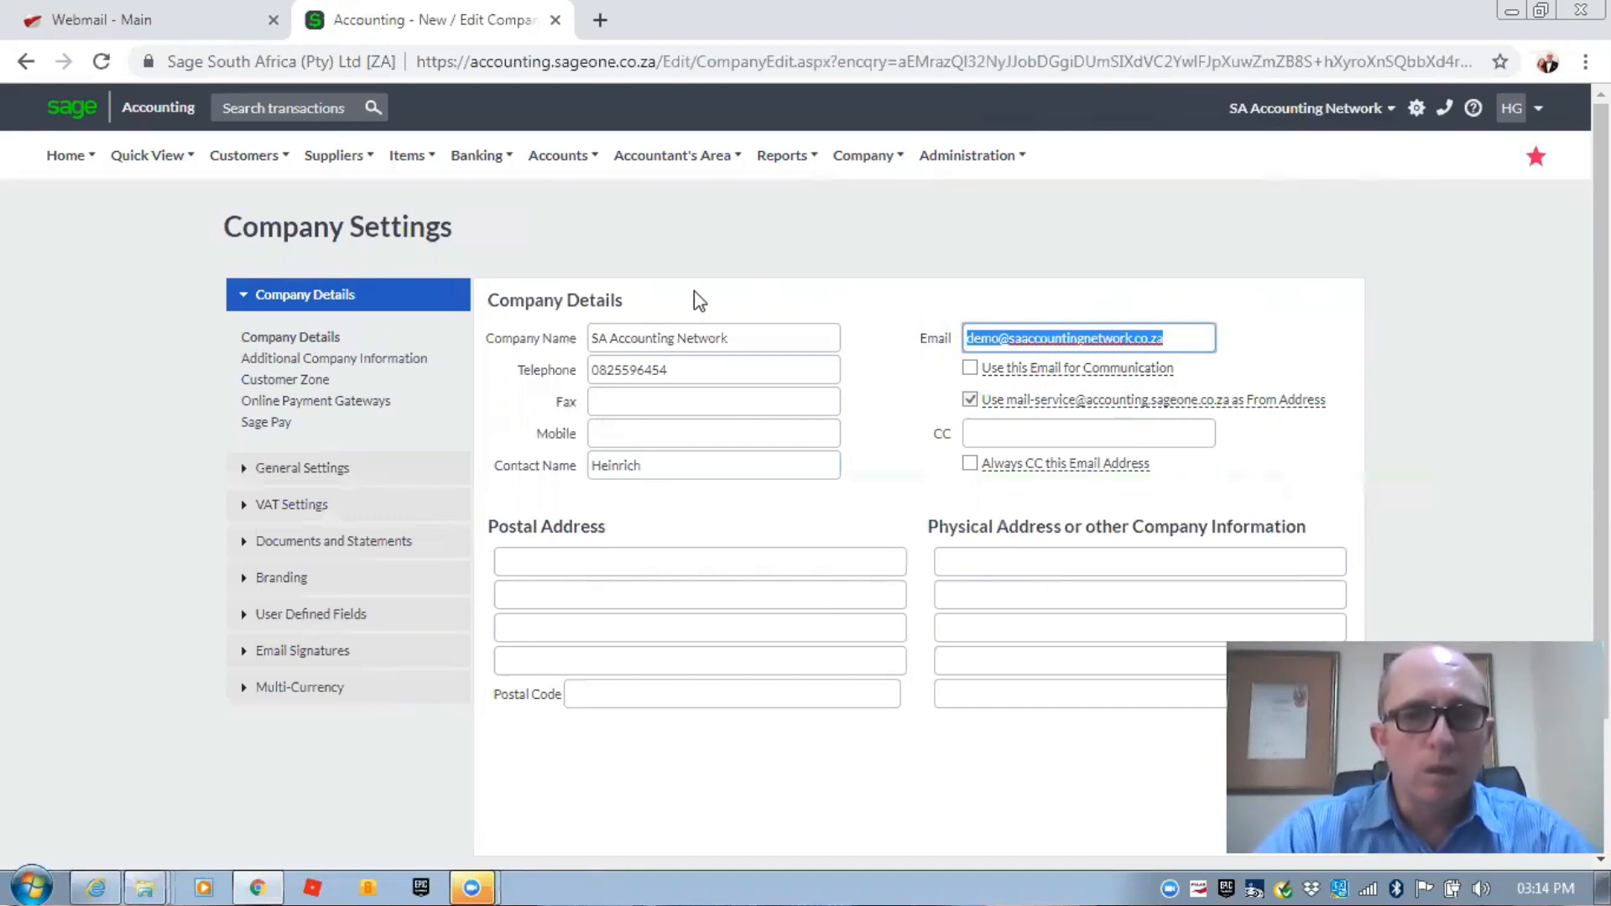
- Show the Additional Company Information form with the statutory fields
left_click(276, 362)
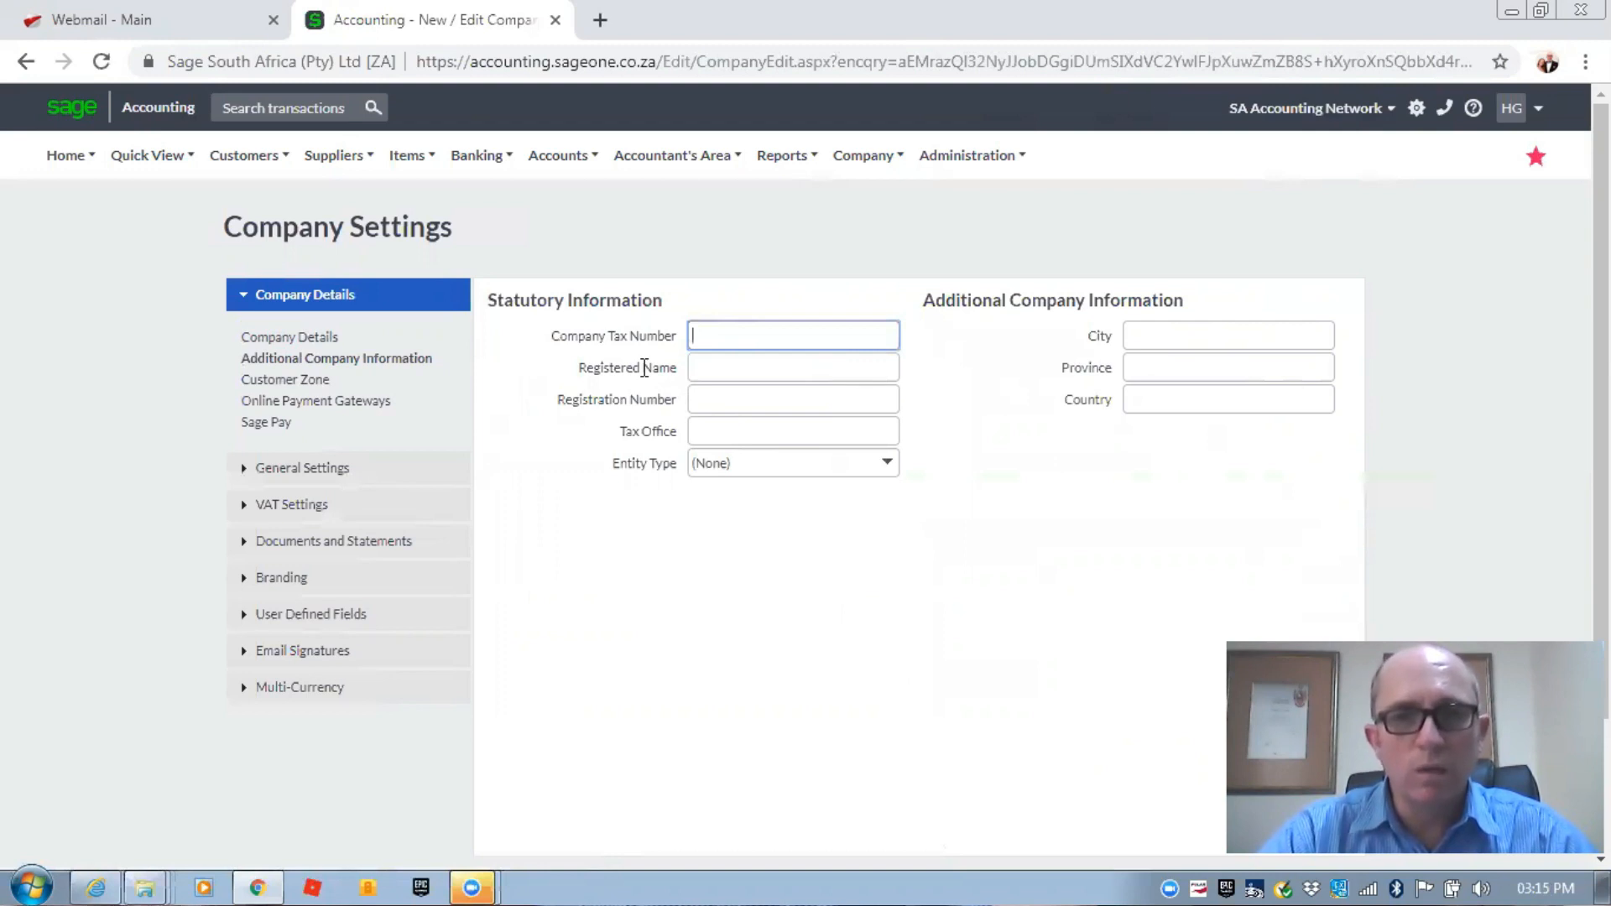
left_click_drag(567, 399, 577, 398)
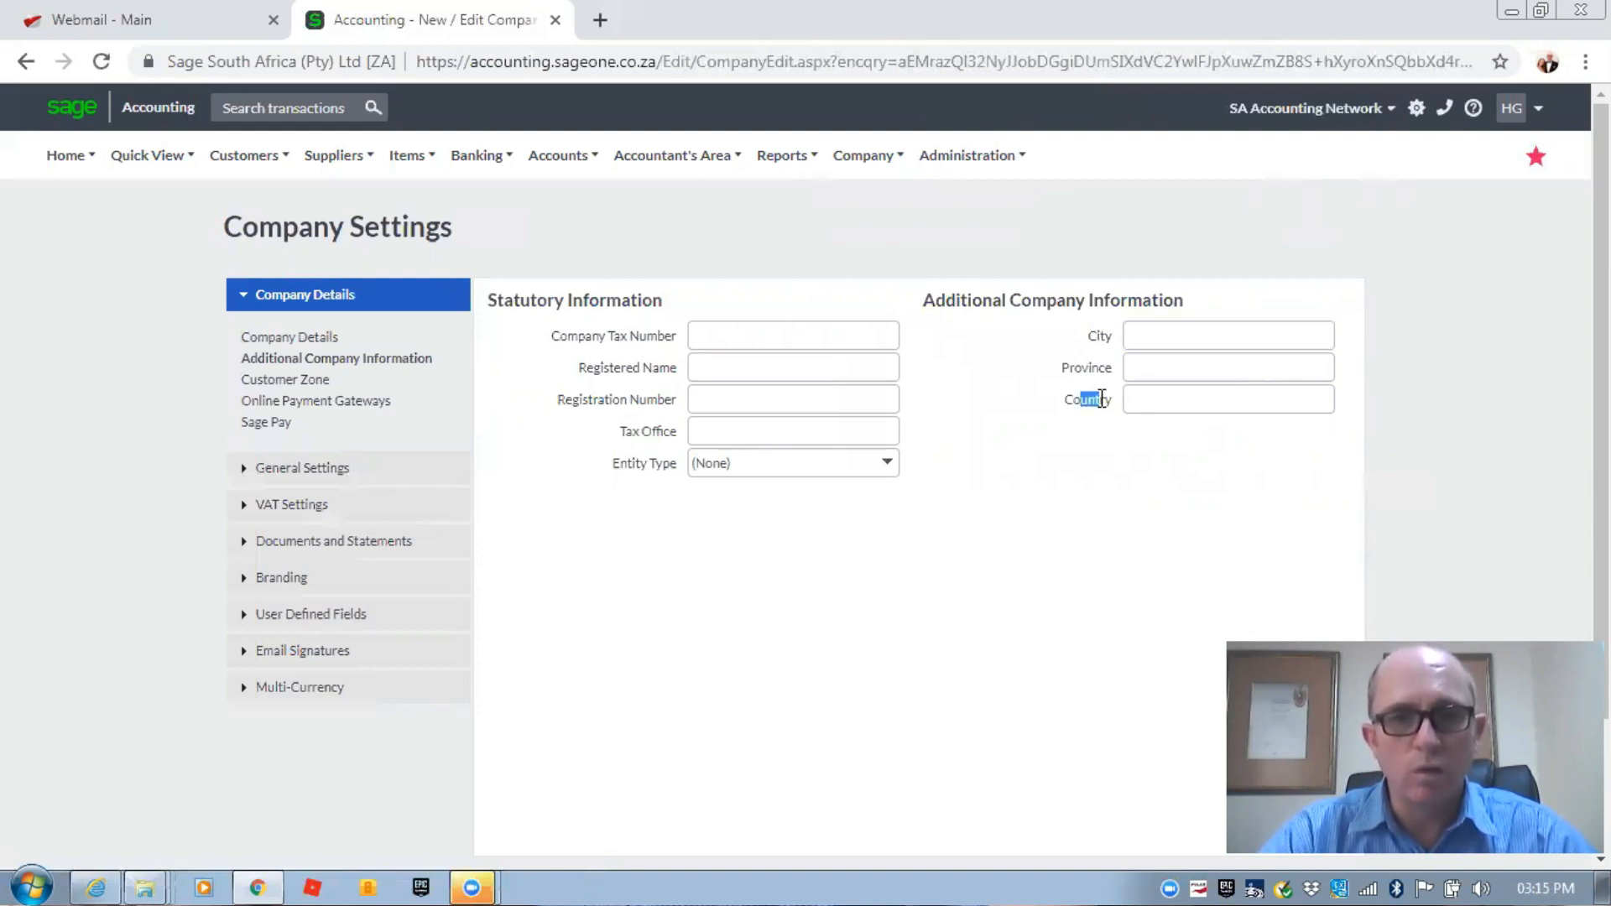
- In Customer Zone settings, choose Invoices and Account History instead of invoices and quotes only
left_click(307, 380)
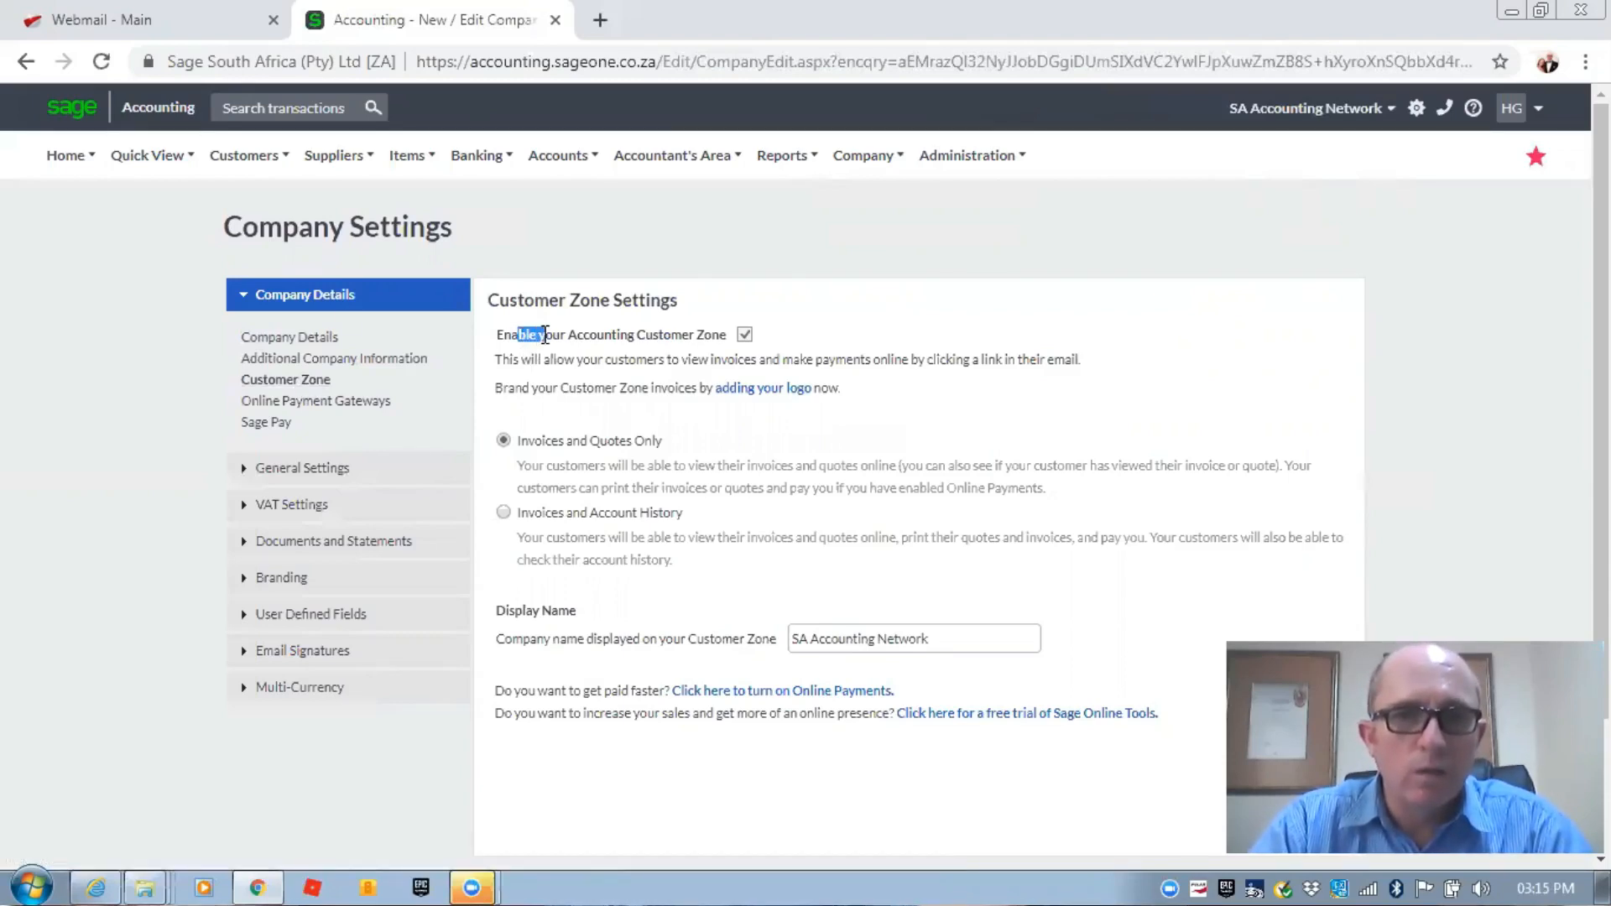
left_click_drag(545, 334, 635, 332)
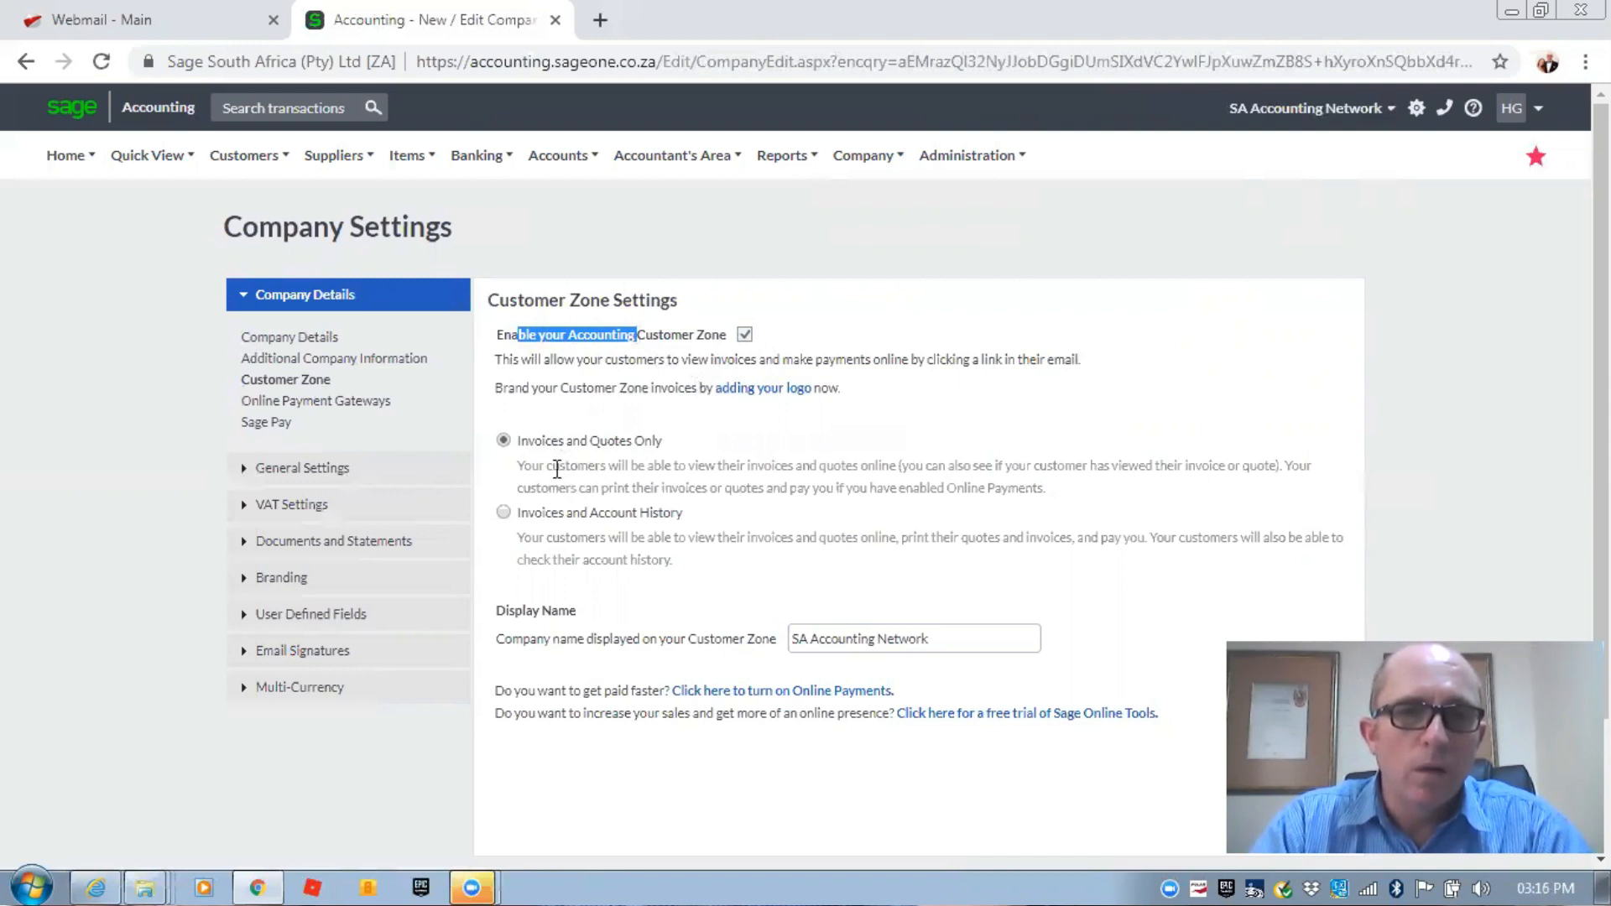
left_click_drag(539, 439, 636, 440)
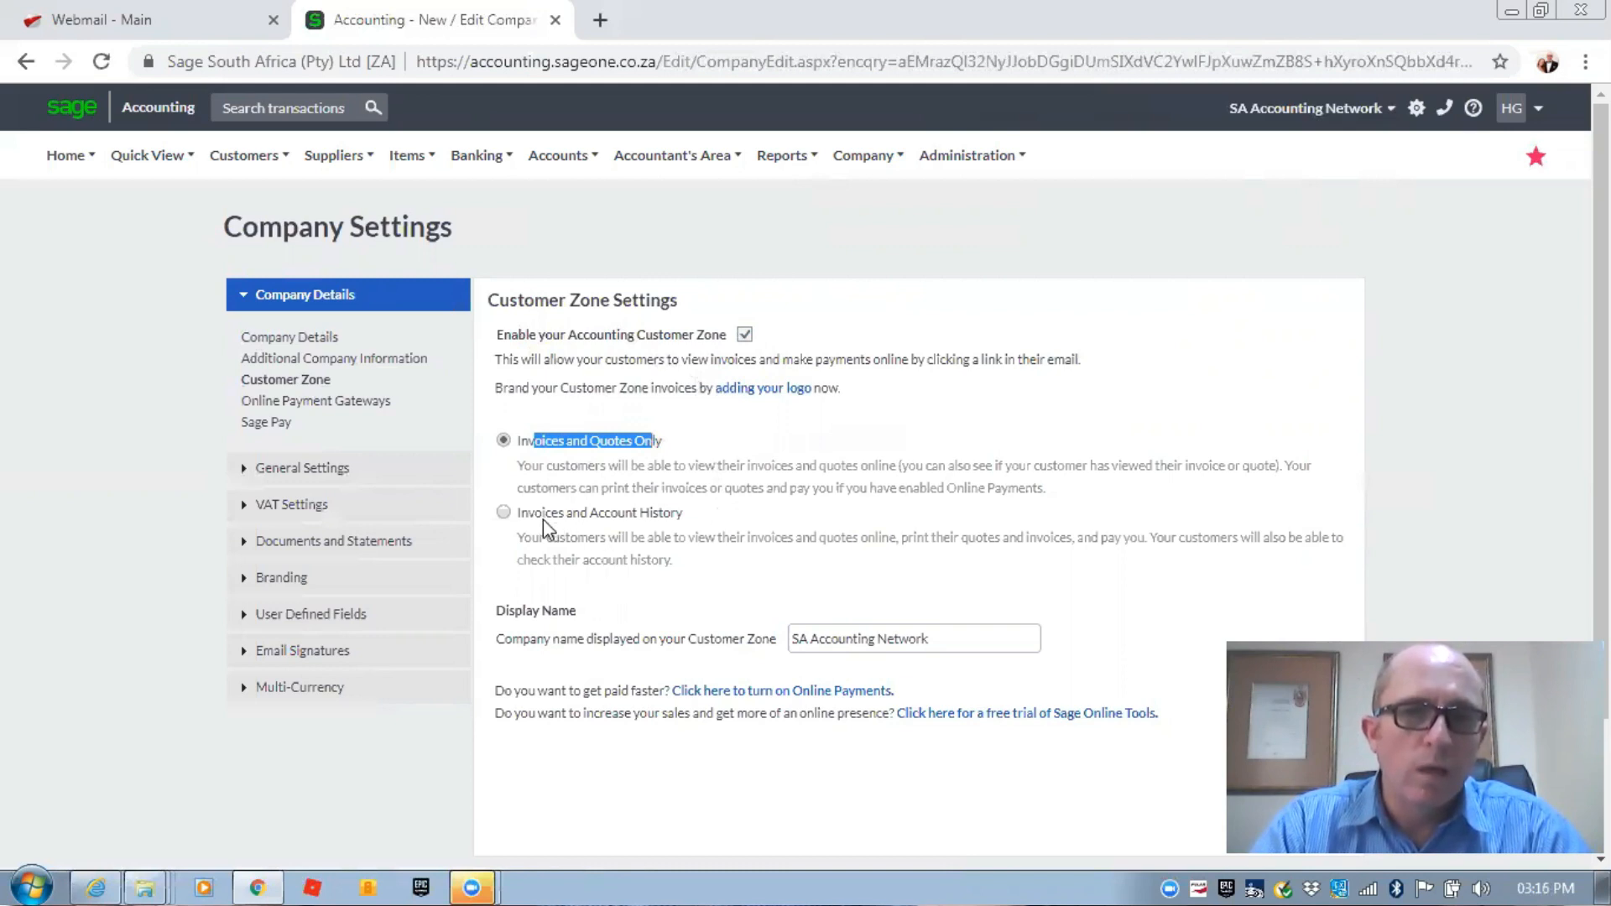
left_click_drag(541, 512, 618, 509)
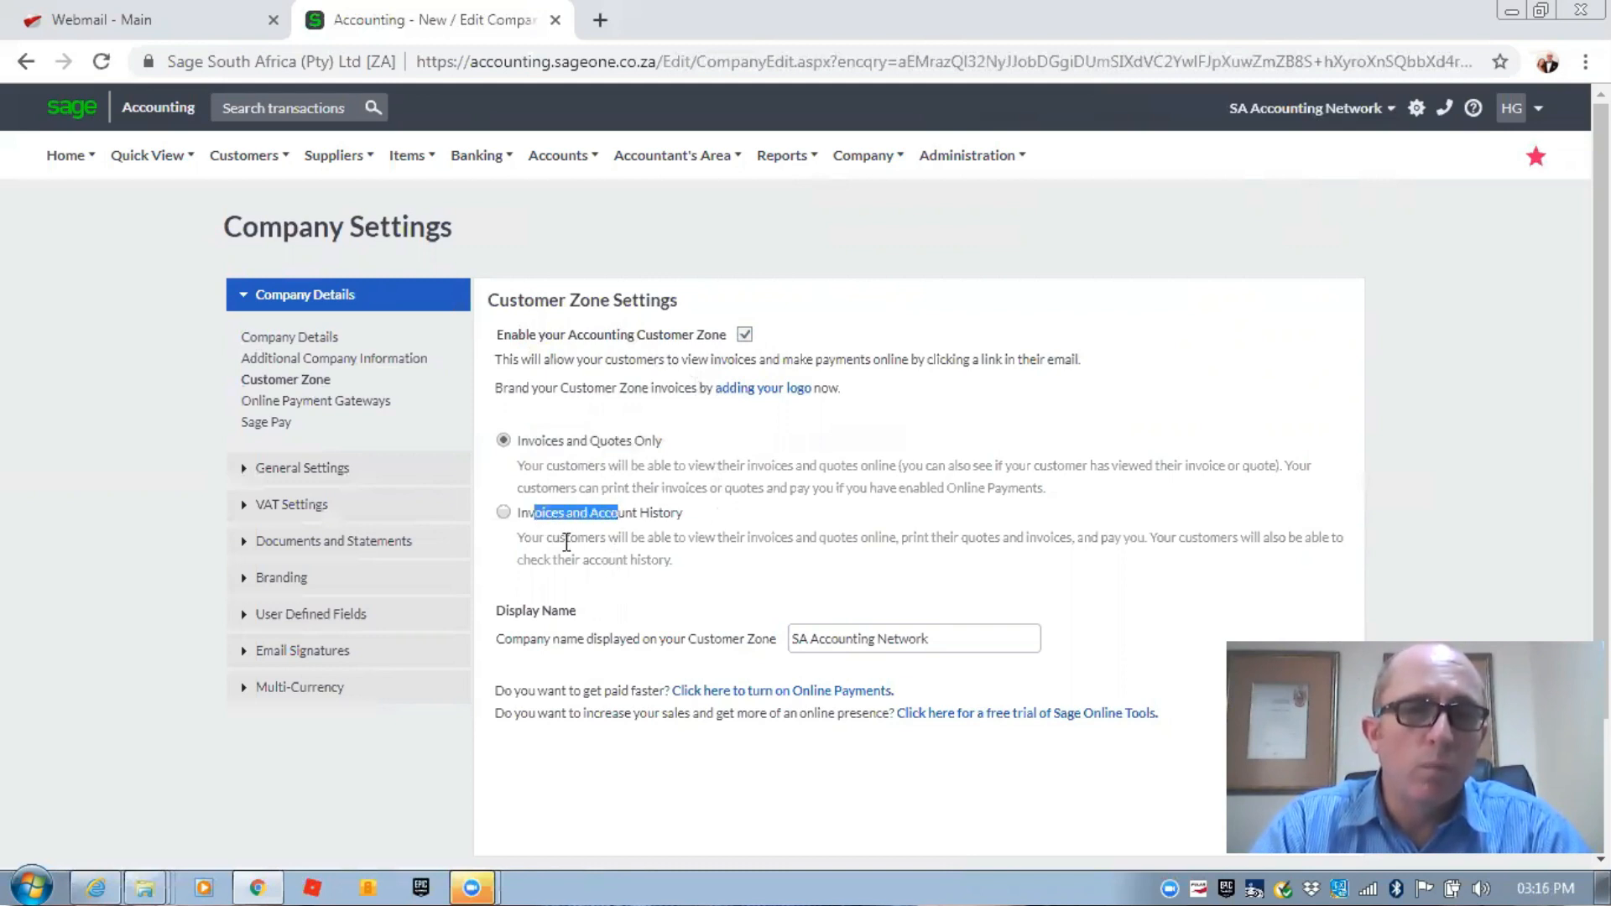
left_click(502, 522)
left_click(503, 515)
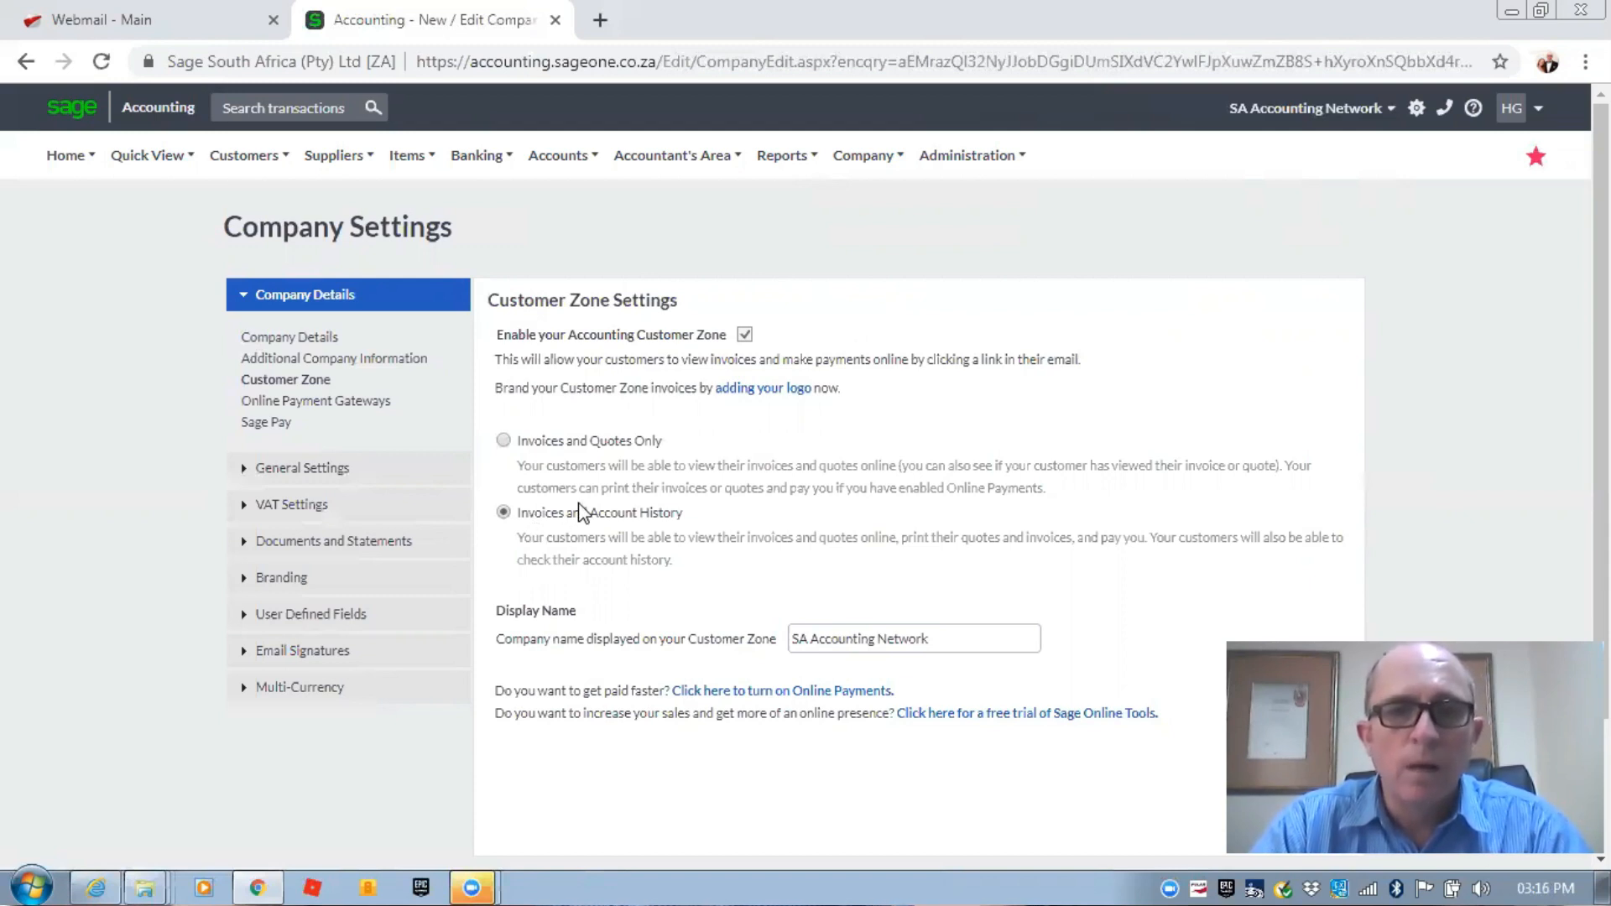
scroll(535, 533, "down", 2)
- Review the Customer Zone display name and the online payments offer
left_click_drag(535, 477, 633, 478)
triple_click(958, 470)
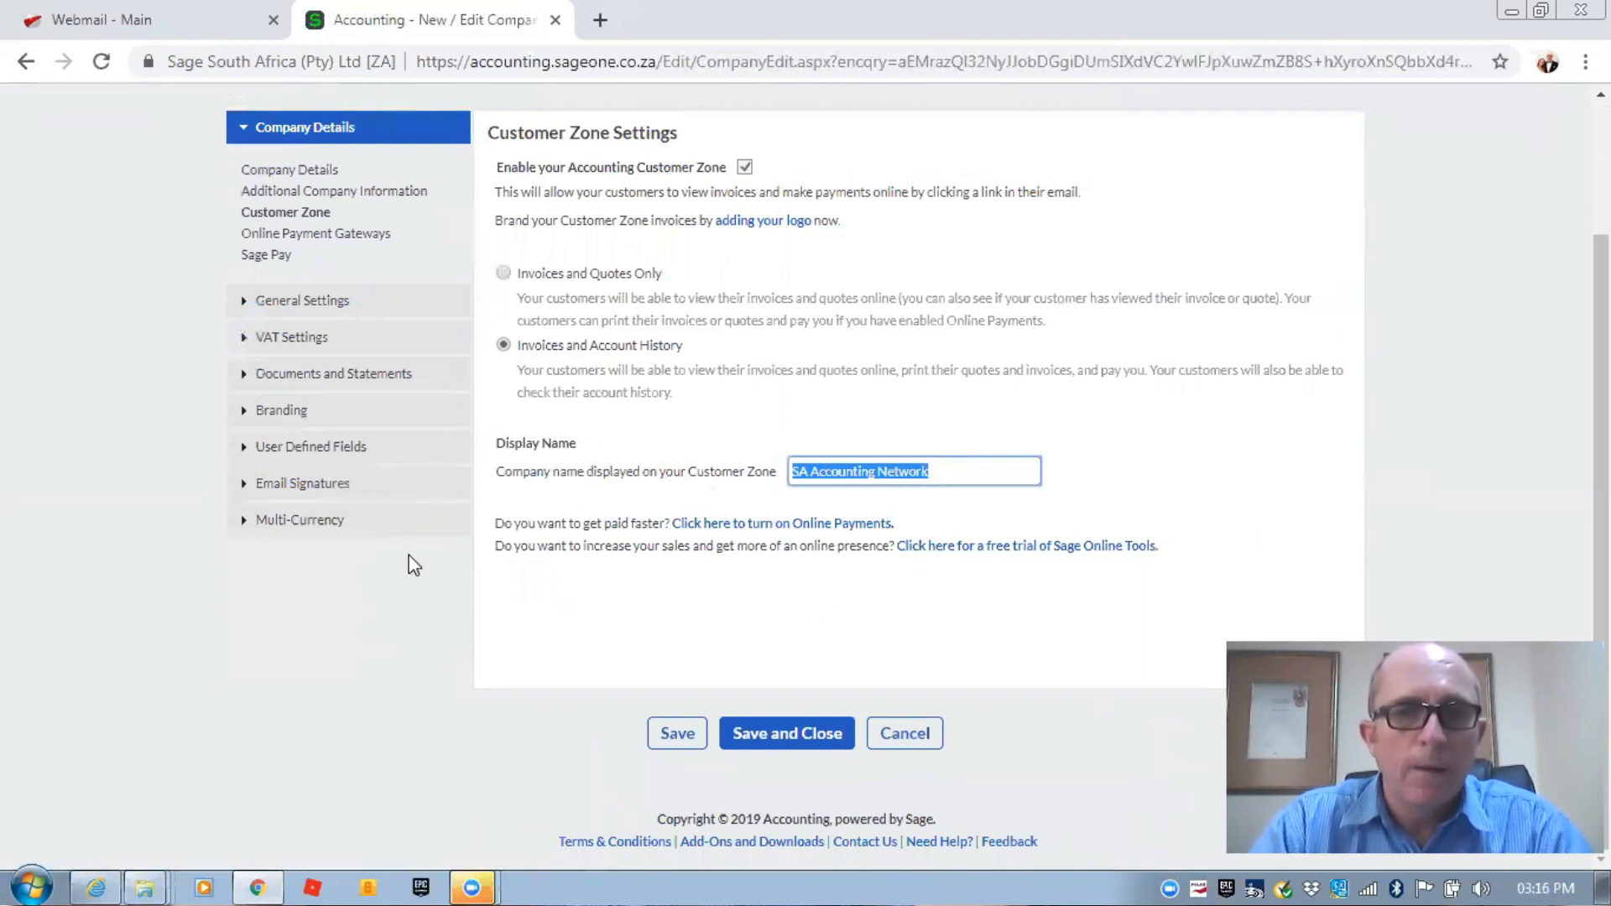
left_click_drag(521, 524, 622, 517)
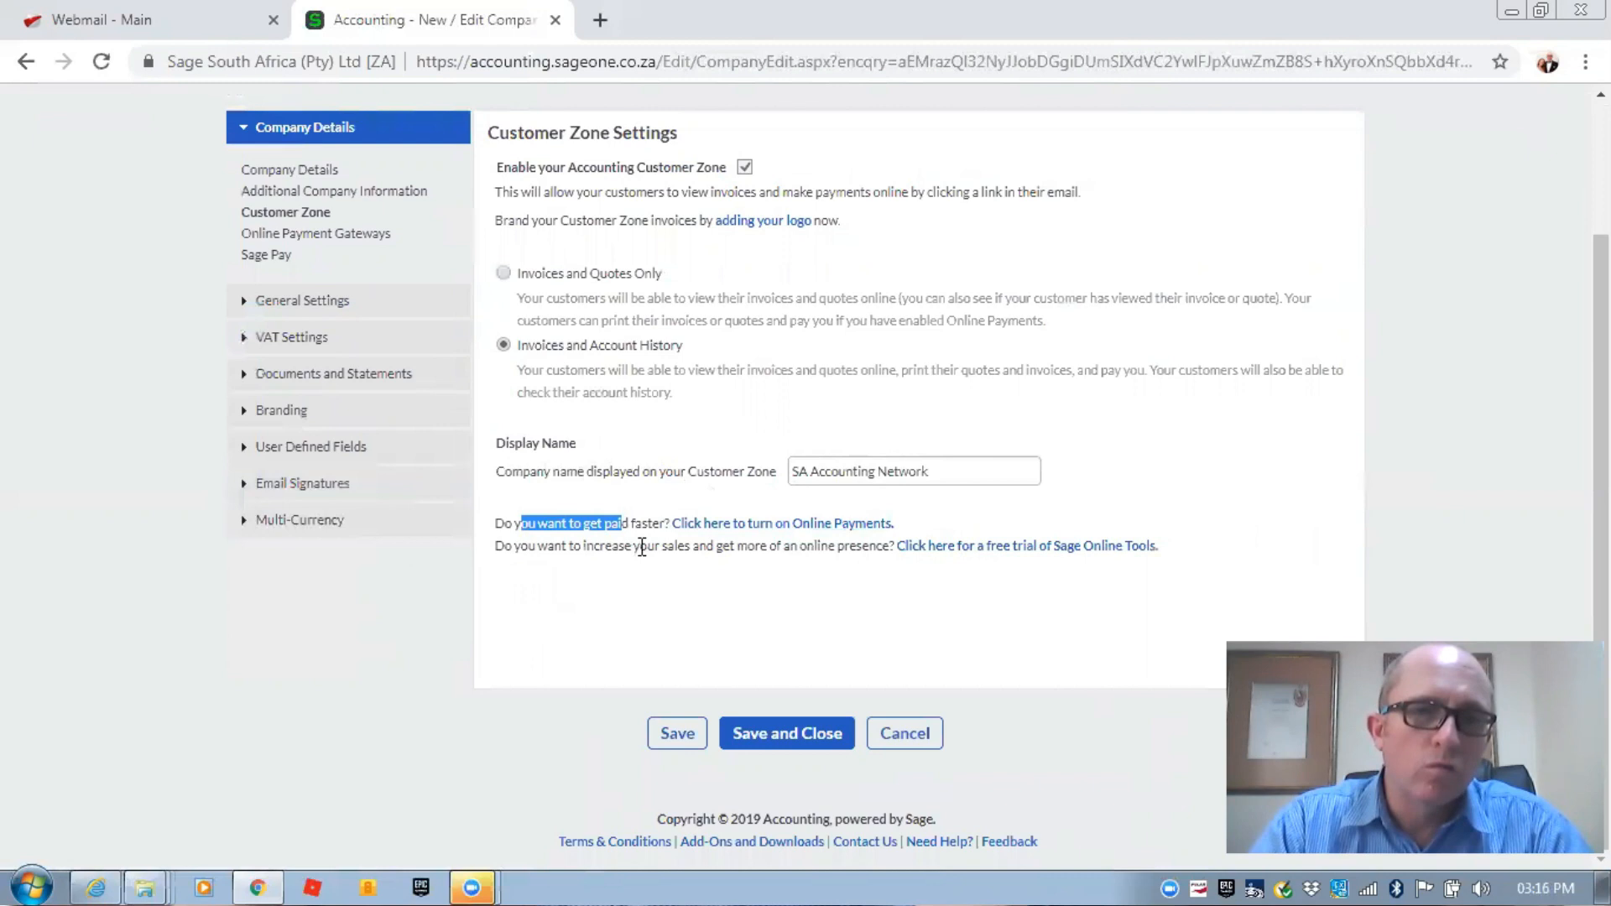
- Review the Online Payment Gateways and Sage Pay sections, then expand General Settings
left_click(351, 242)
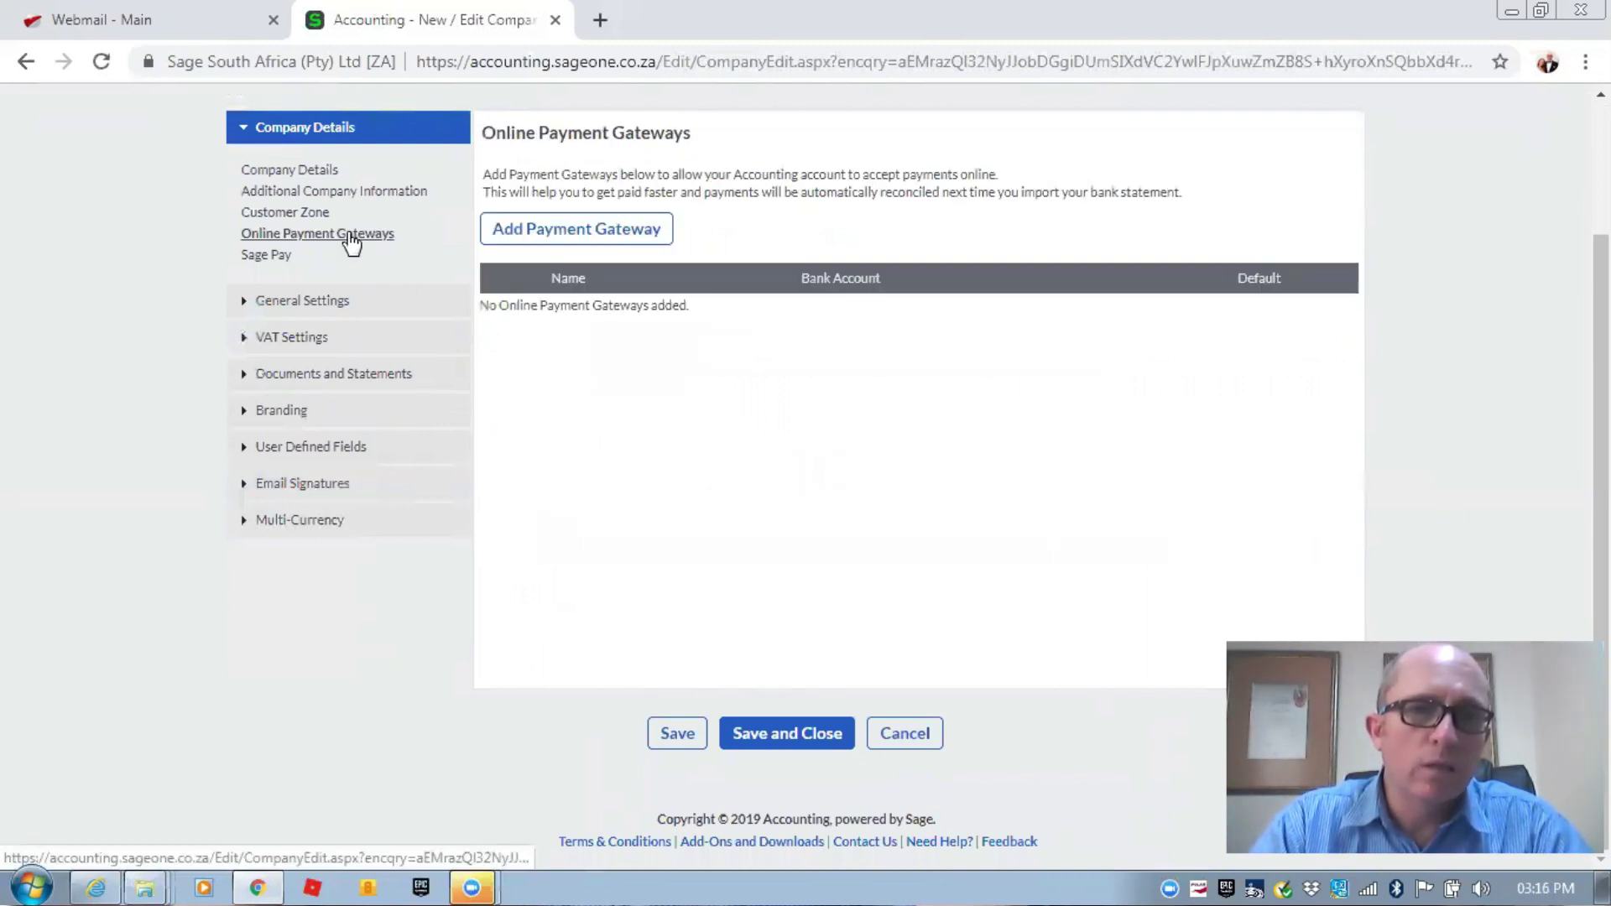
left_click(257, 259)
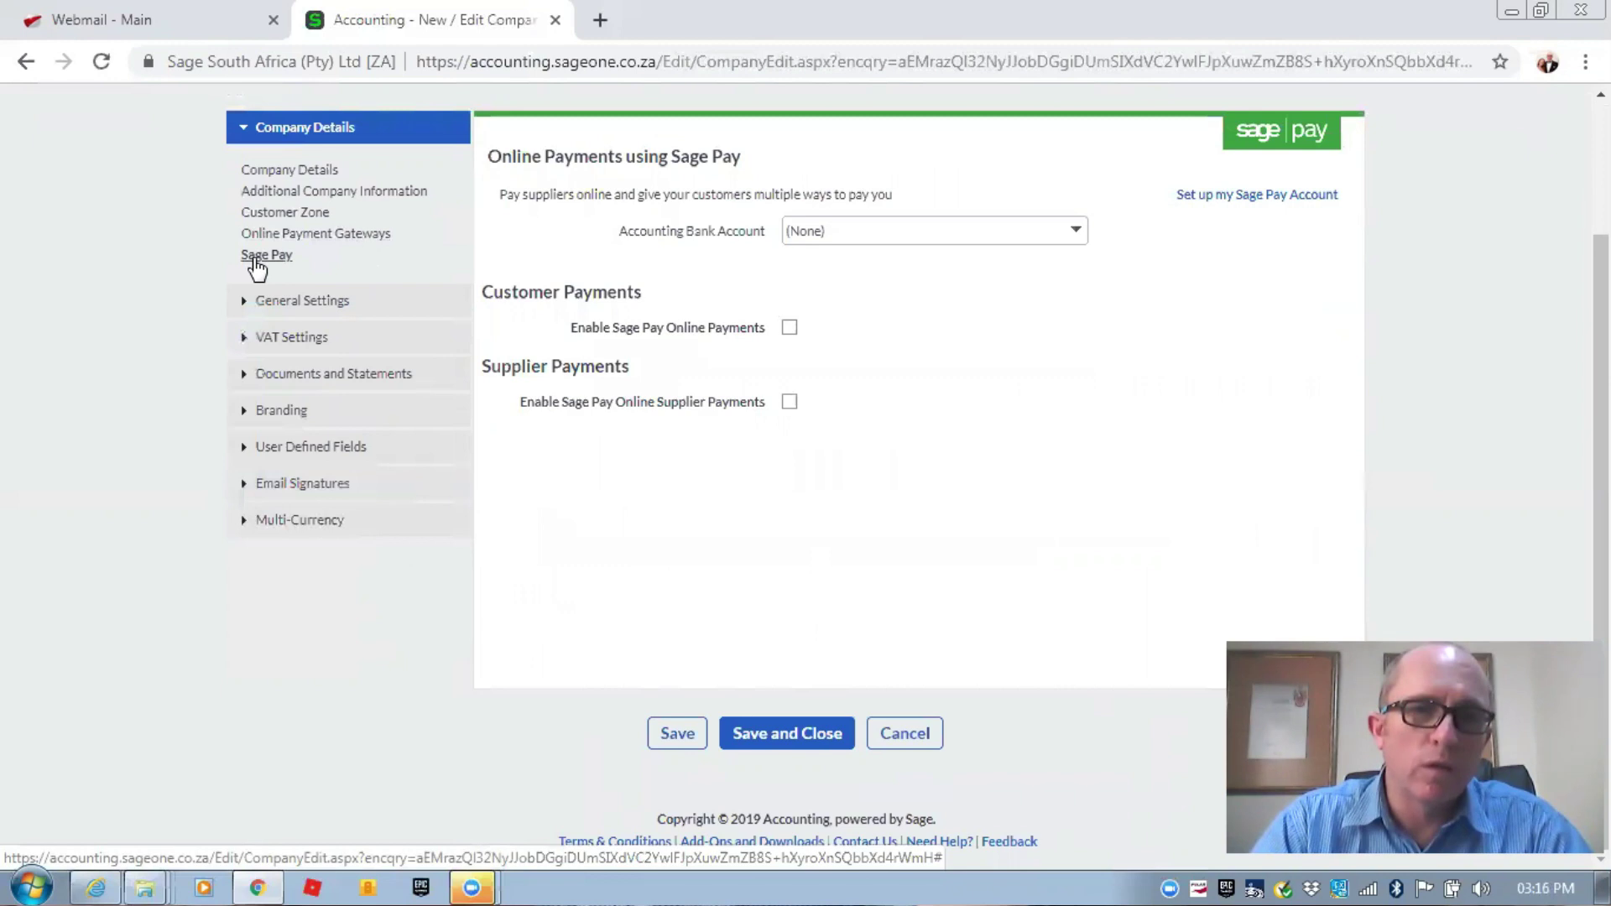
left_click(286, 303)
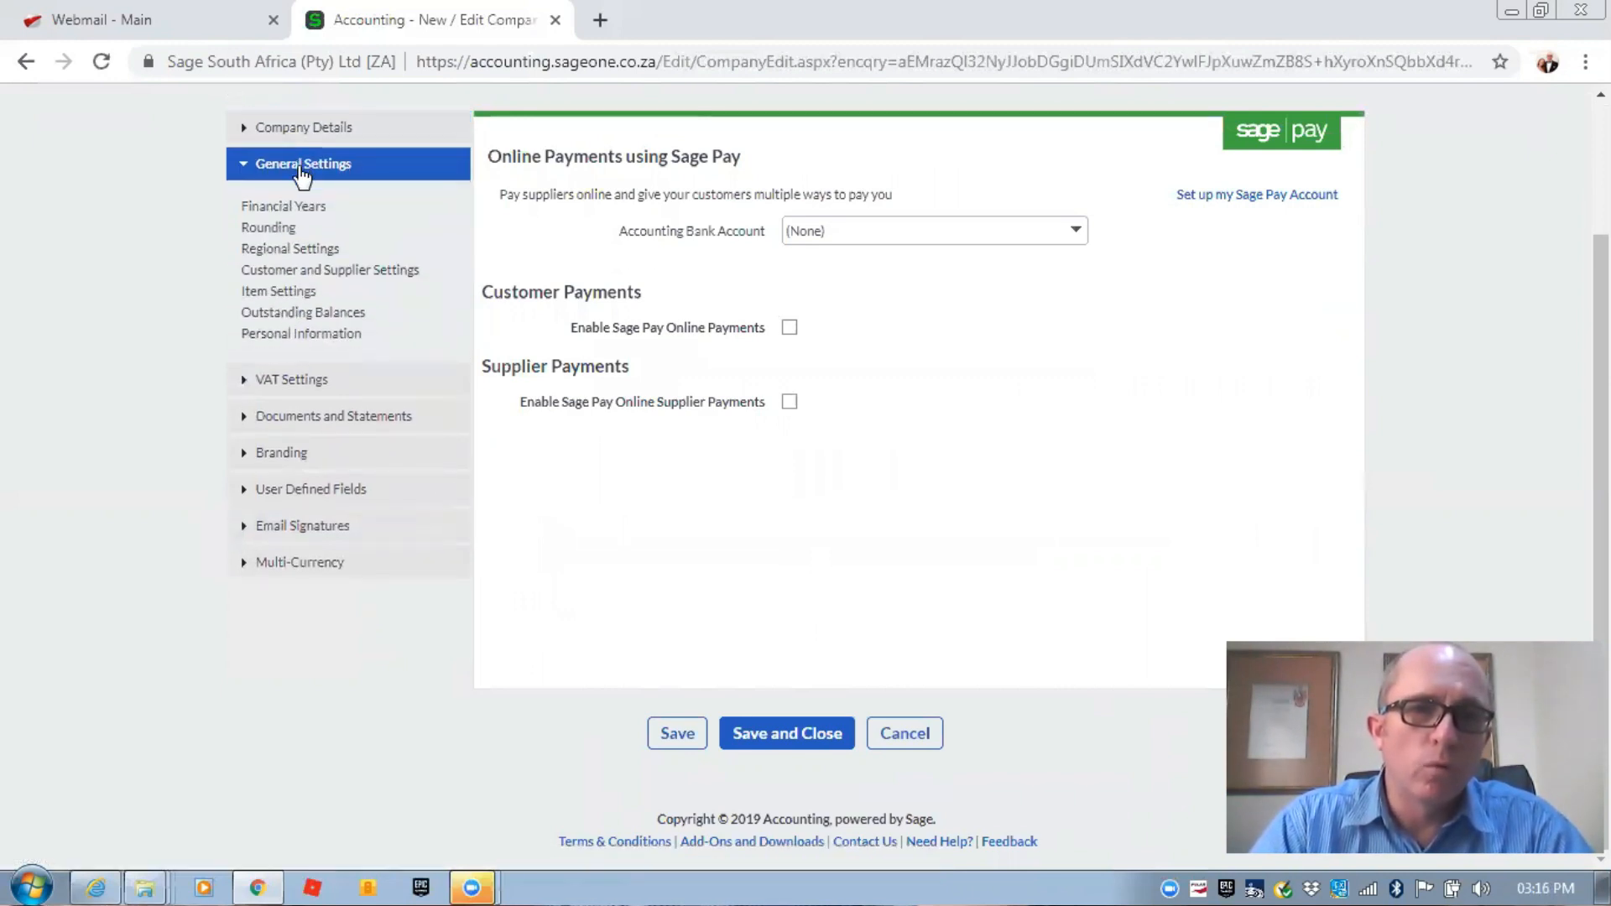
- Show the Financial Years list and note the lockdown date setting
left_click(287, 206)
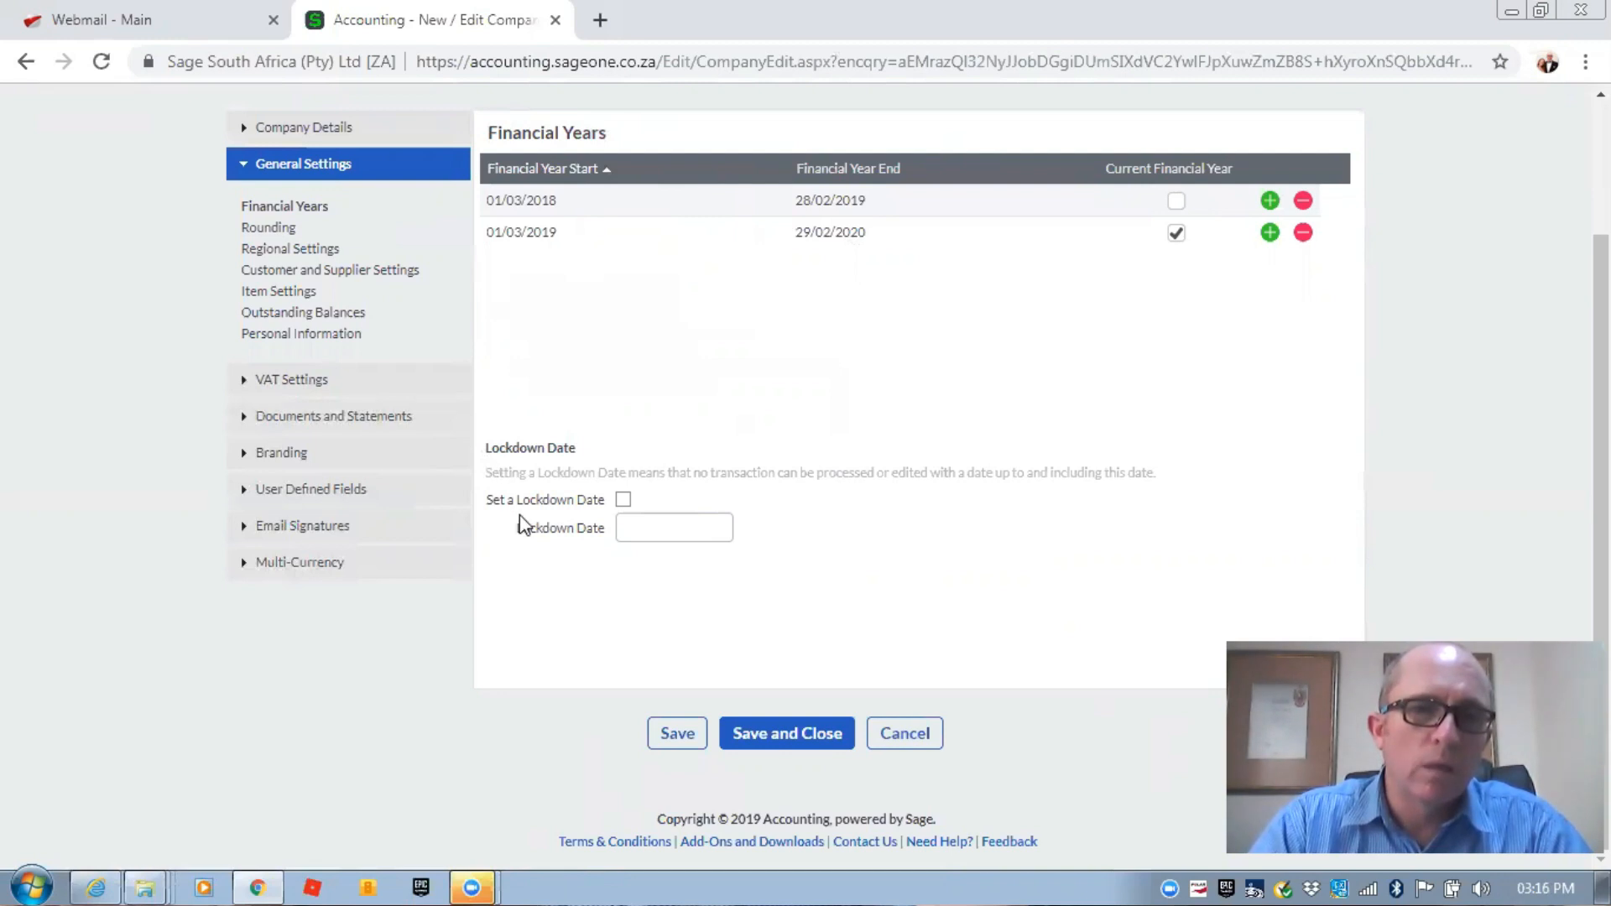
left_click_drag(542, 509, 549, 529)
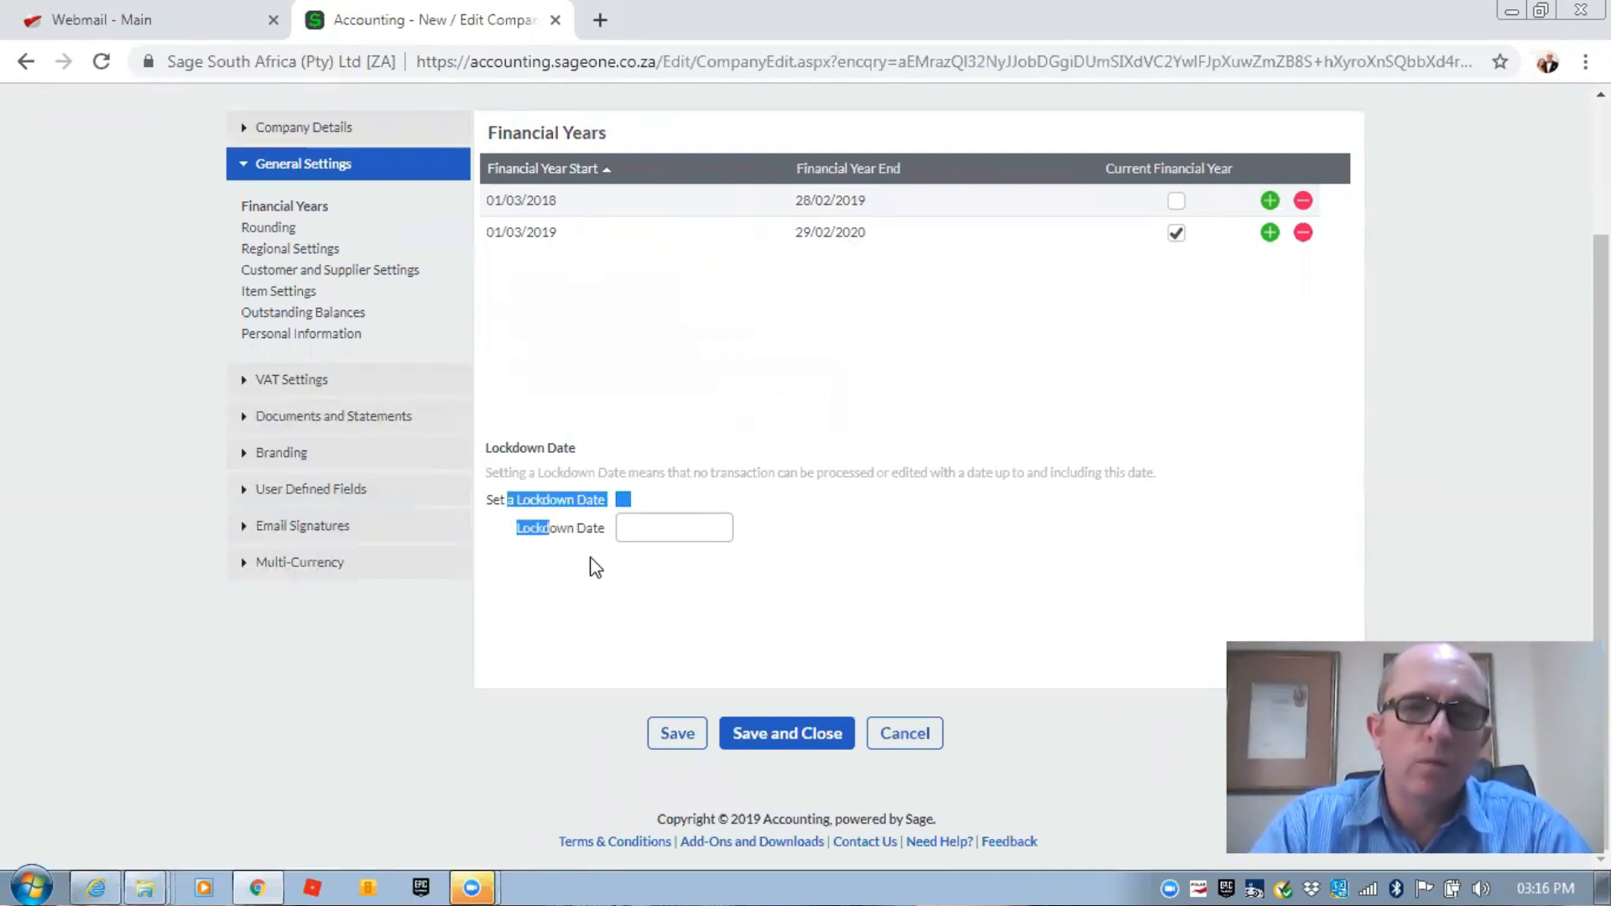
left_click(569, 571)
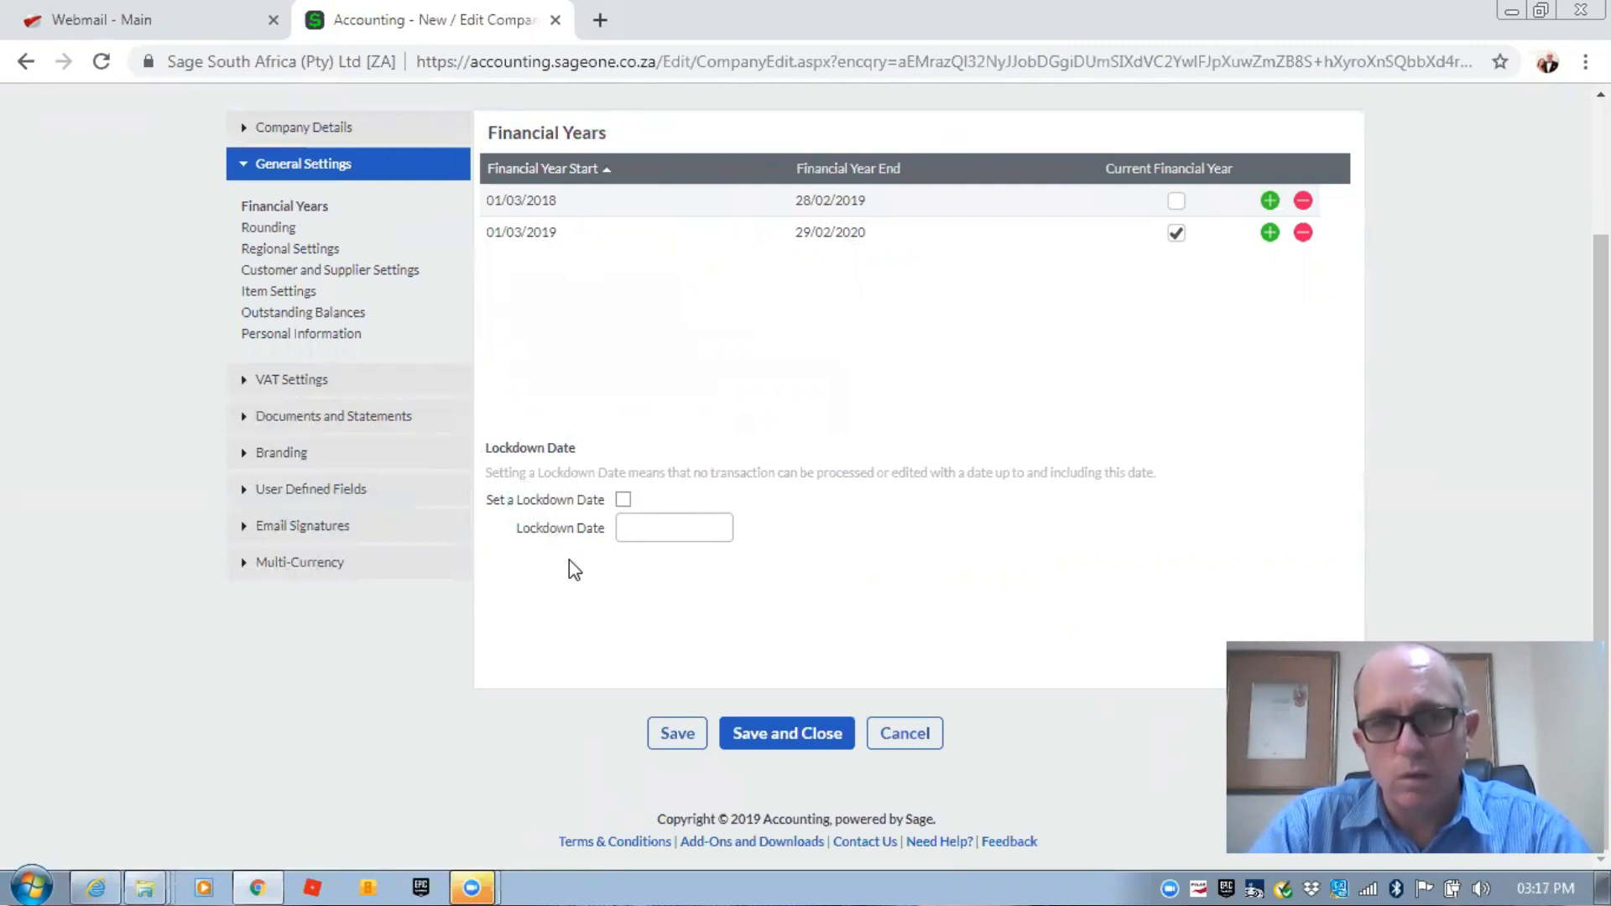
- Review Rounding and Regional Settings, then the Customer and Supplier duplicate-reference warning options
left_click(267, 232)
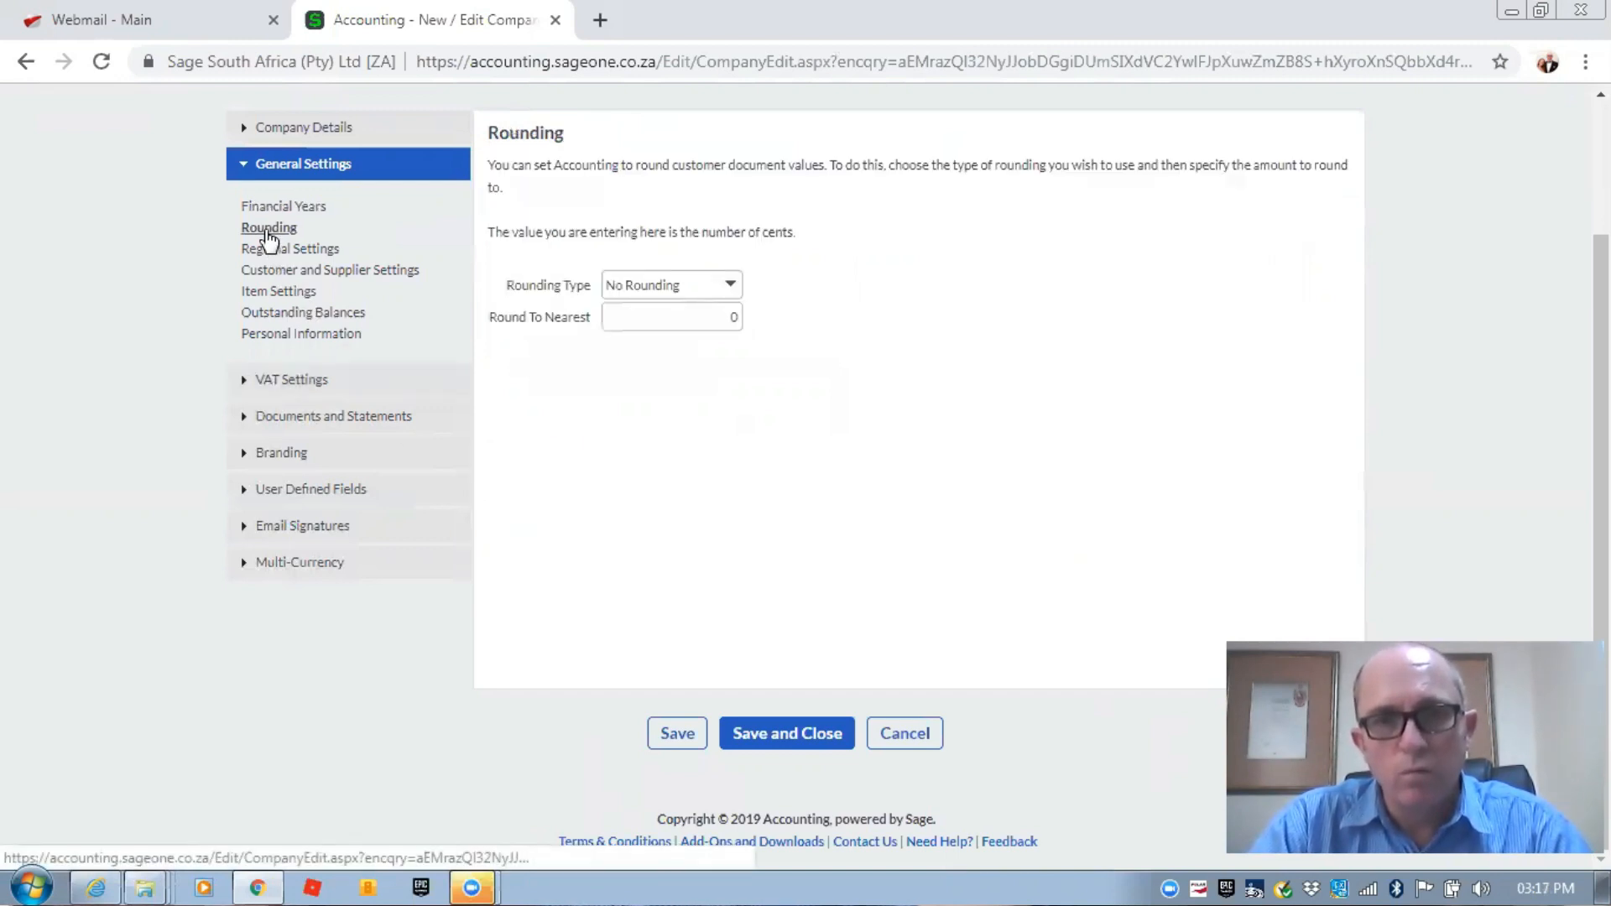
left_click(287, 255)
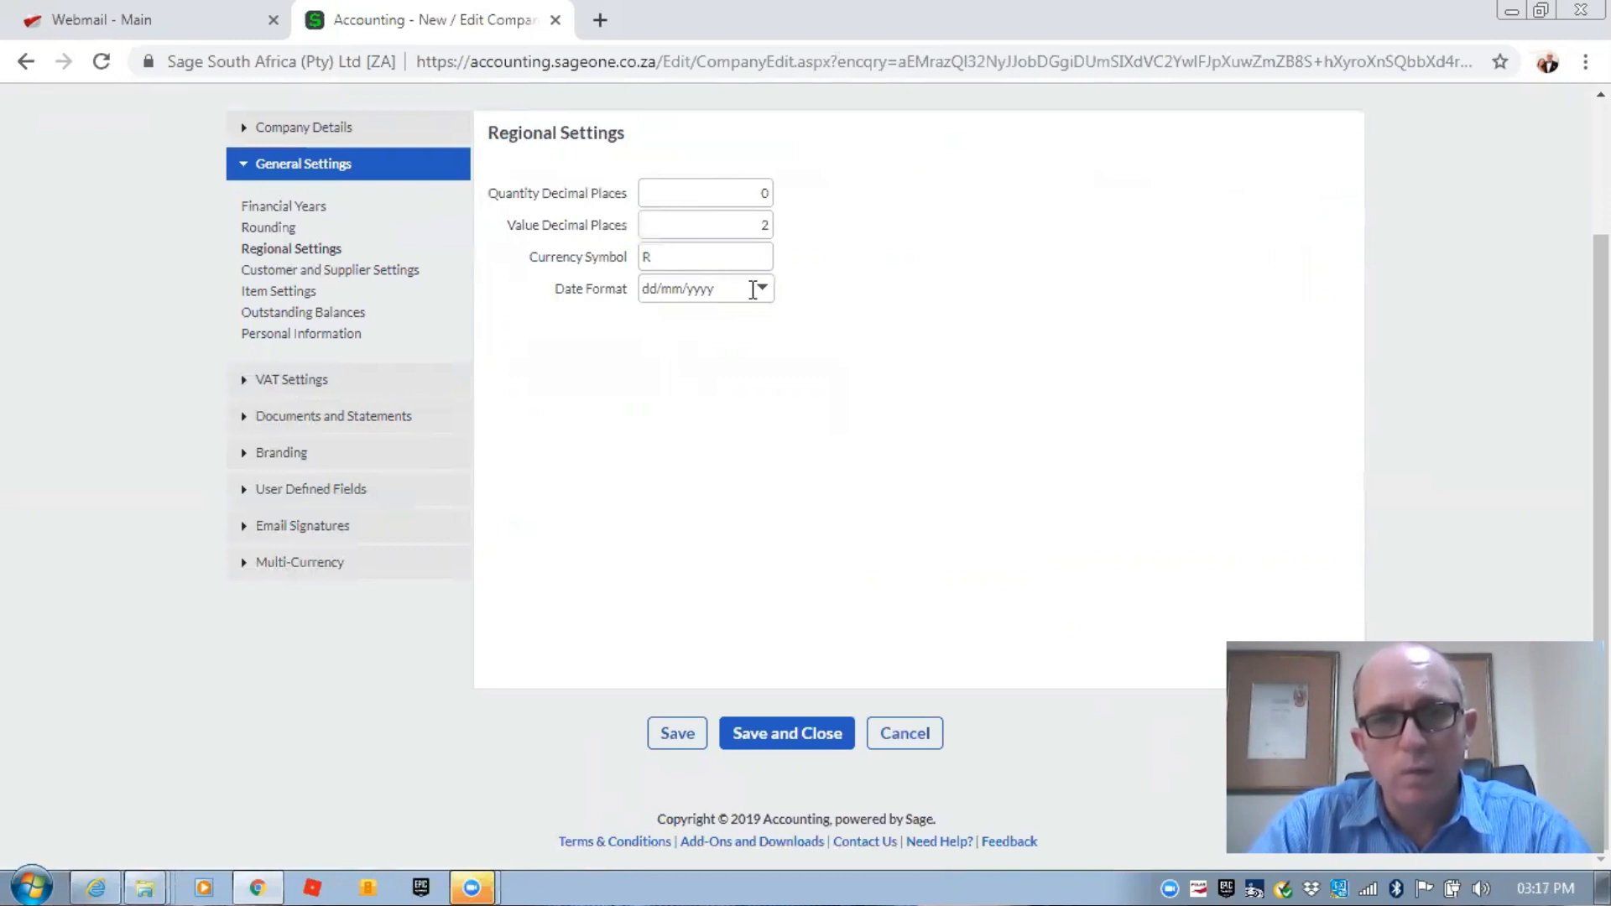
left_click(395, 275)
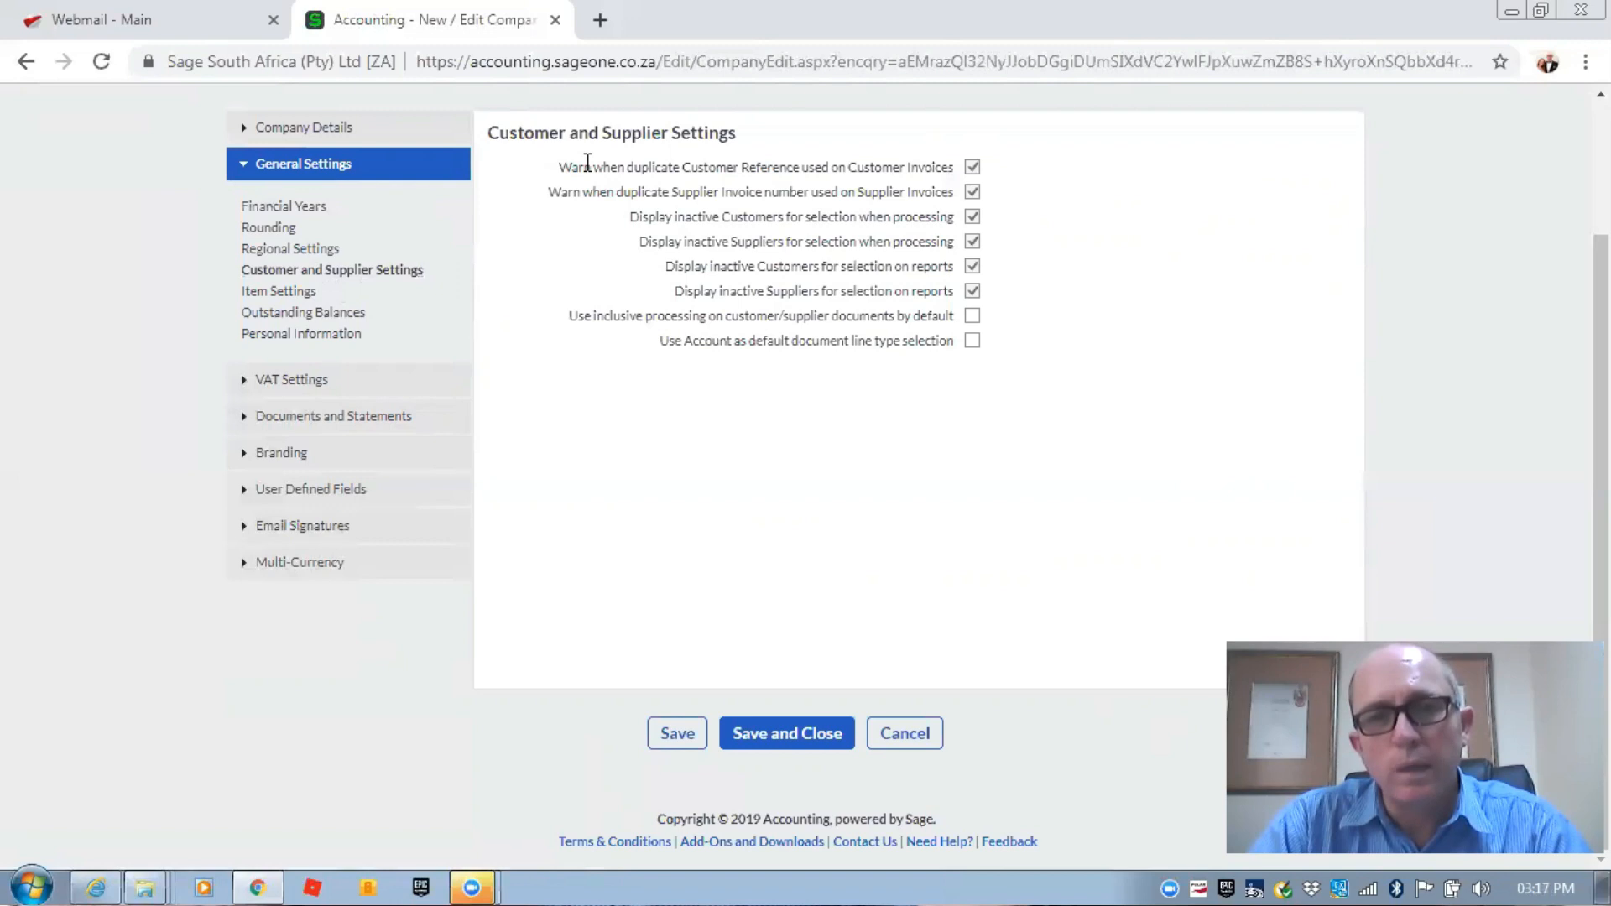
left_click_drag(584, 166, 885, 183)
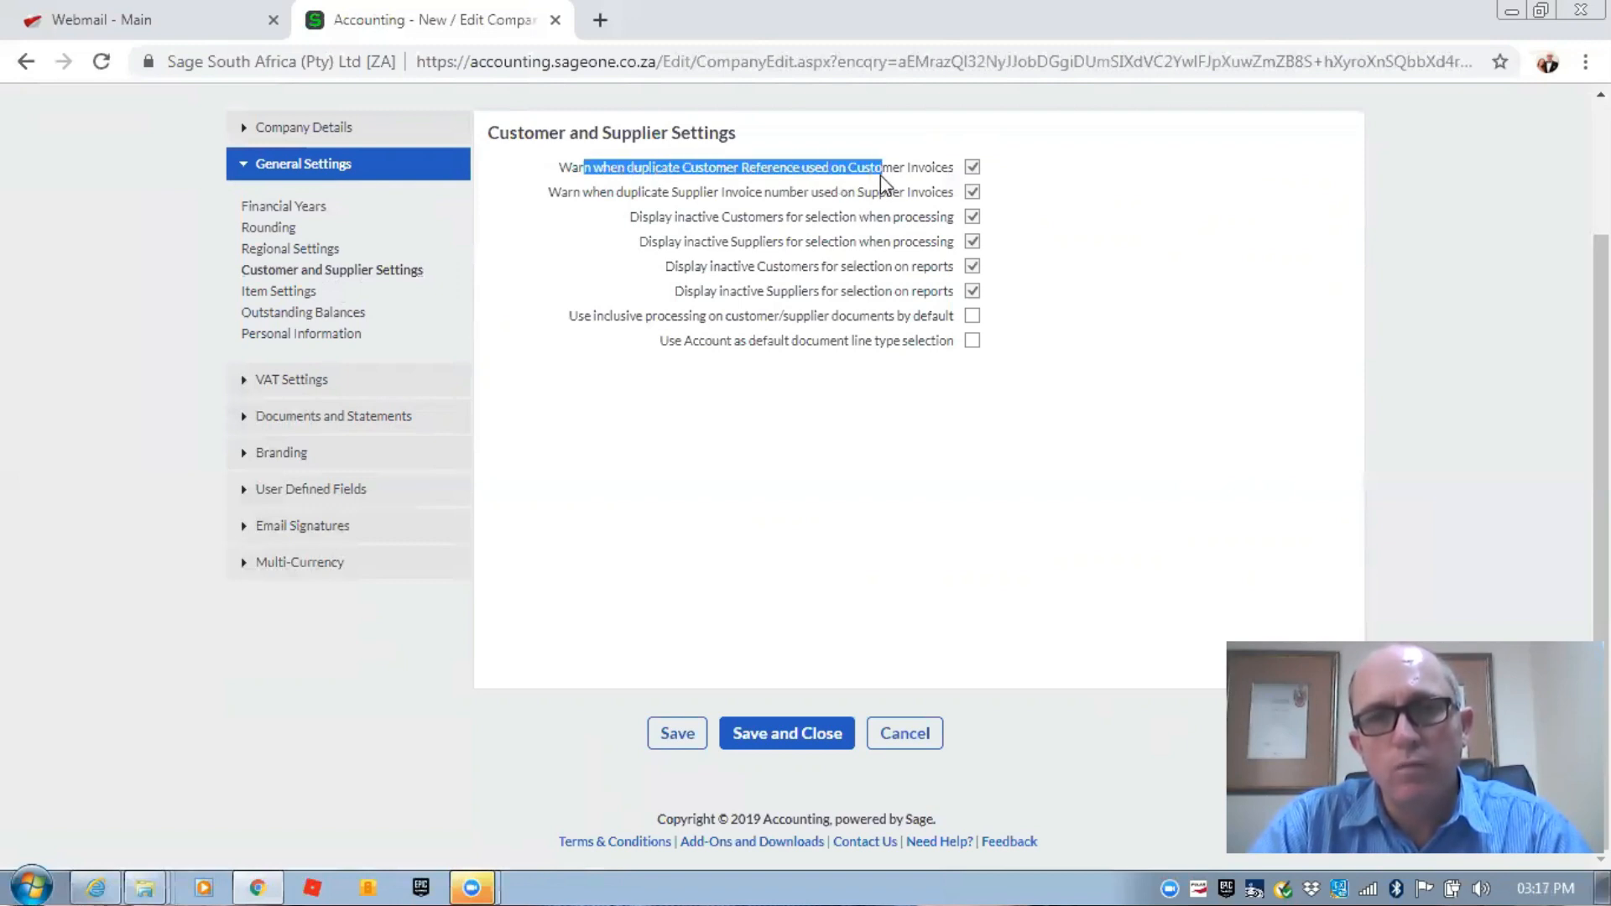
left_click_drag(674, 193, 723, 193)
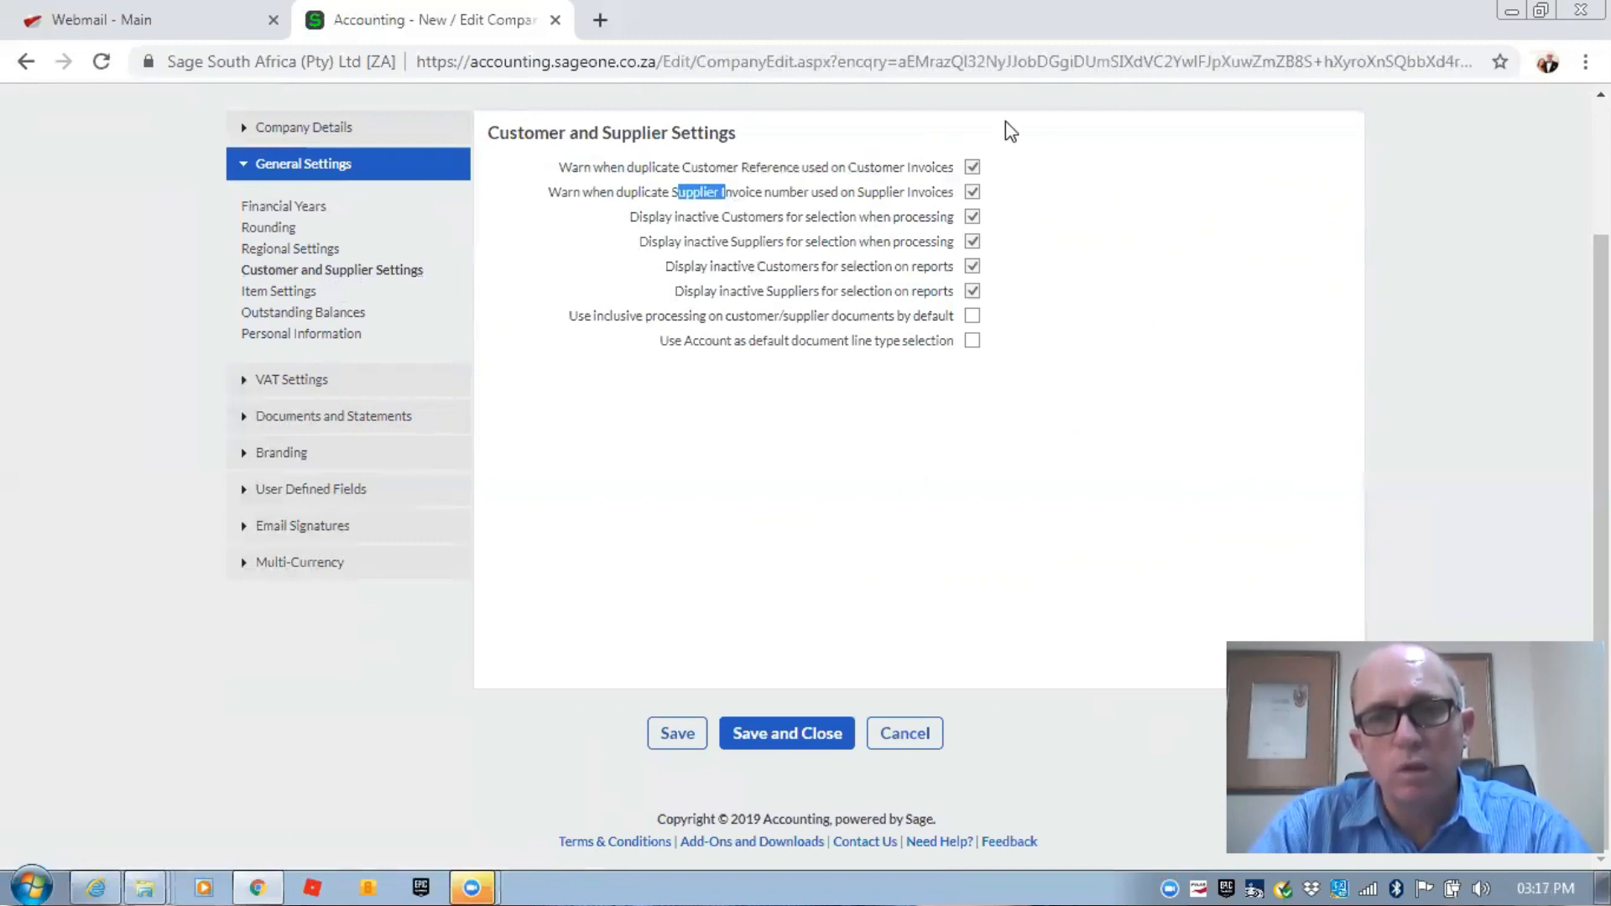
- Review Item Settings and the monthly ageing option, then show Personal Information settings
left_click(288, 294)
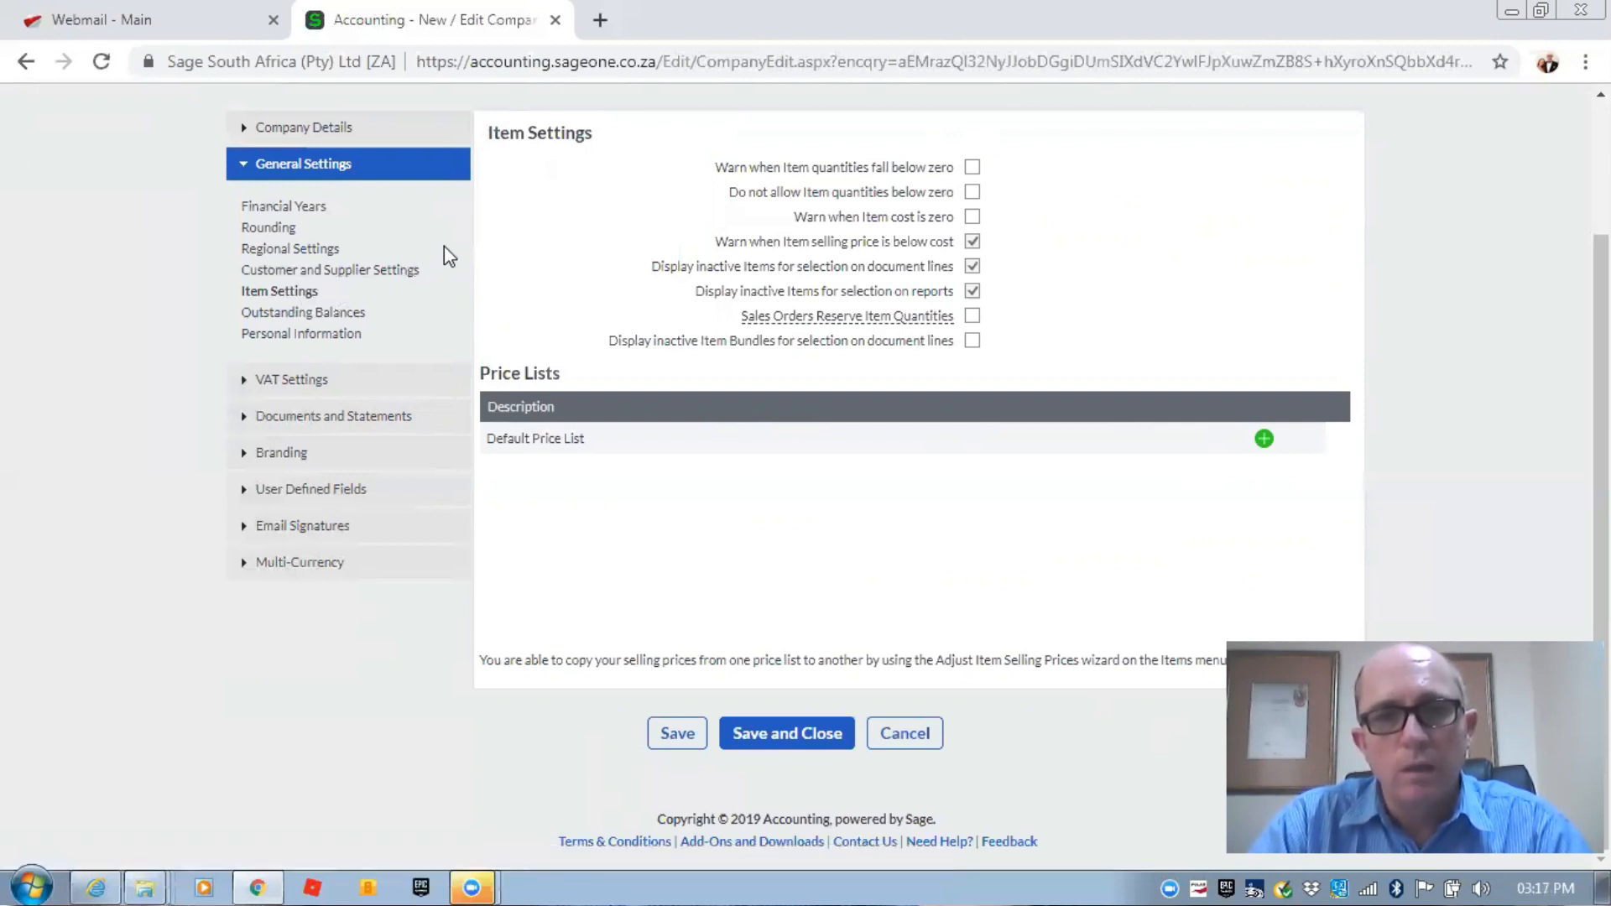
left_click(279, 315)
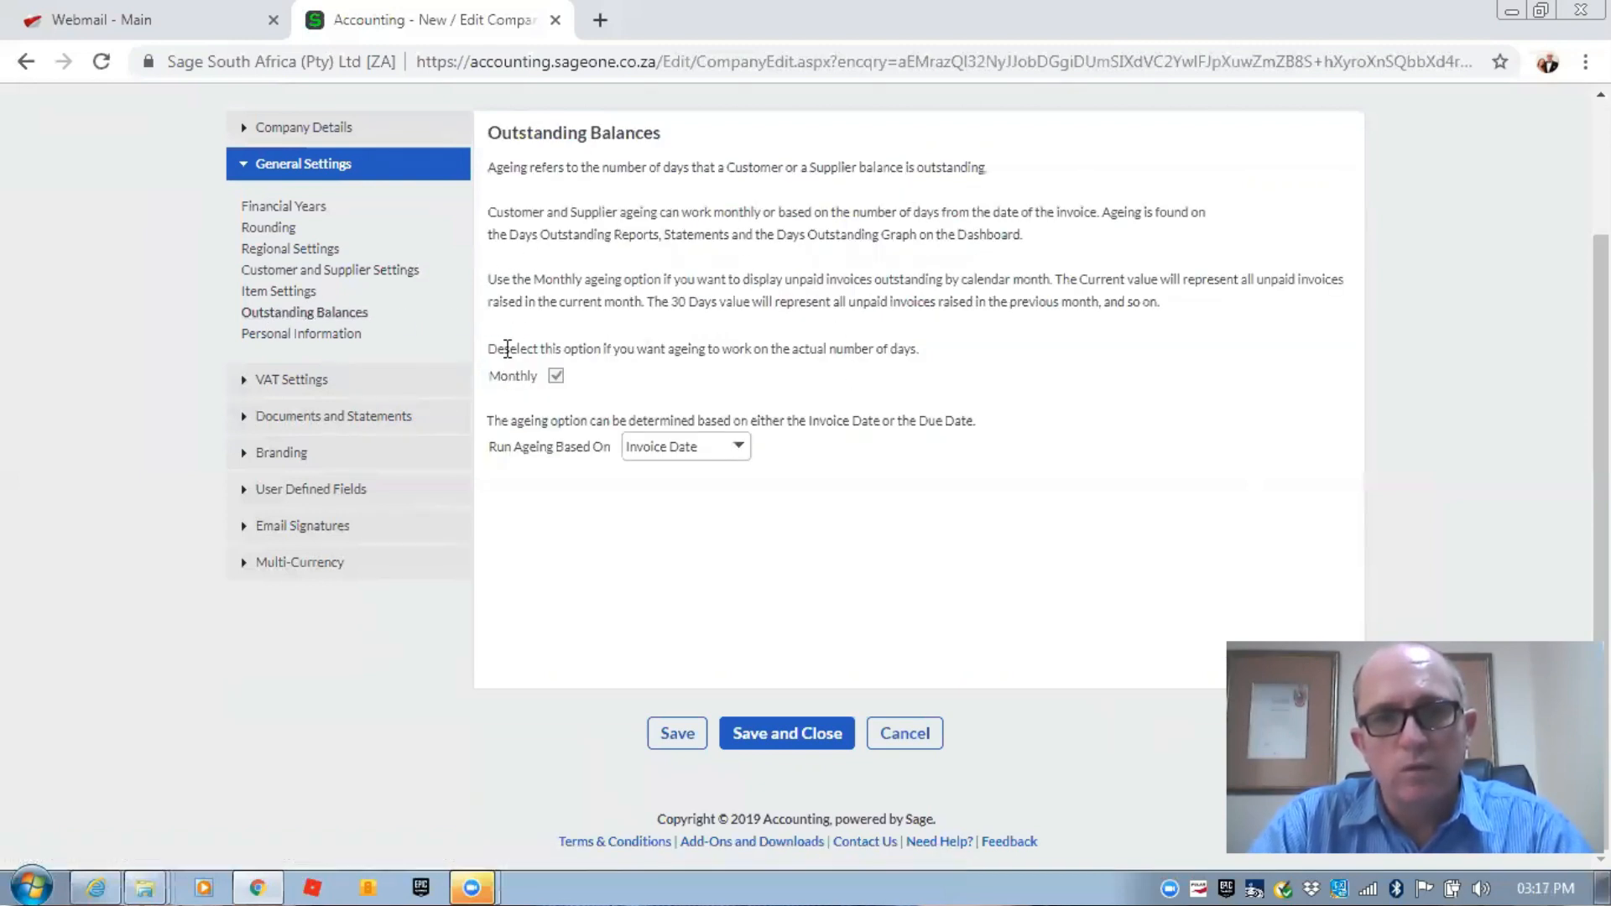
left_click_drag(515, 348, 929, 368)
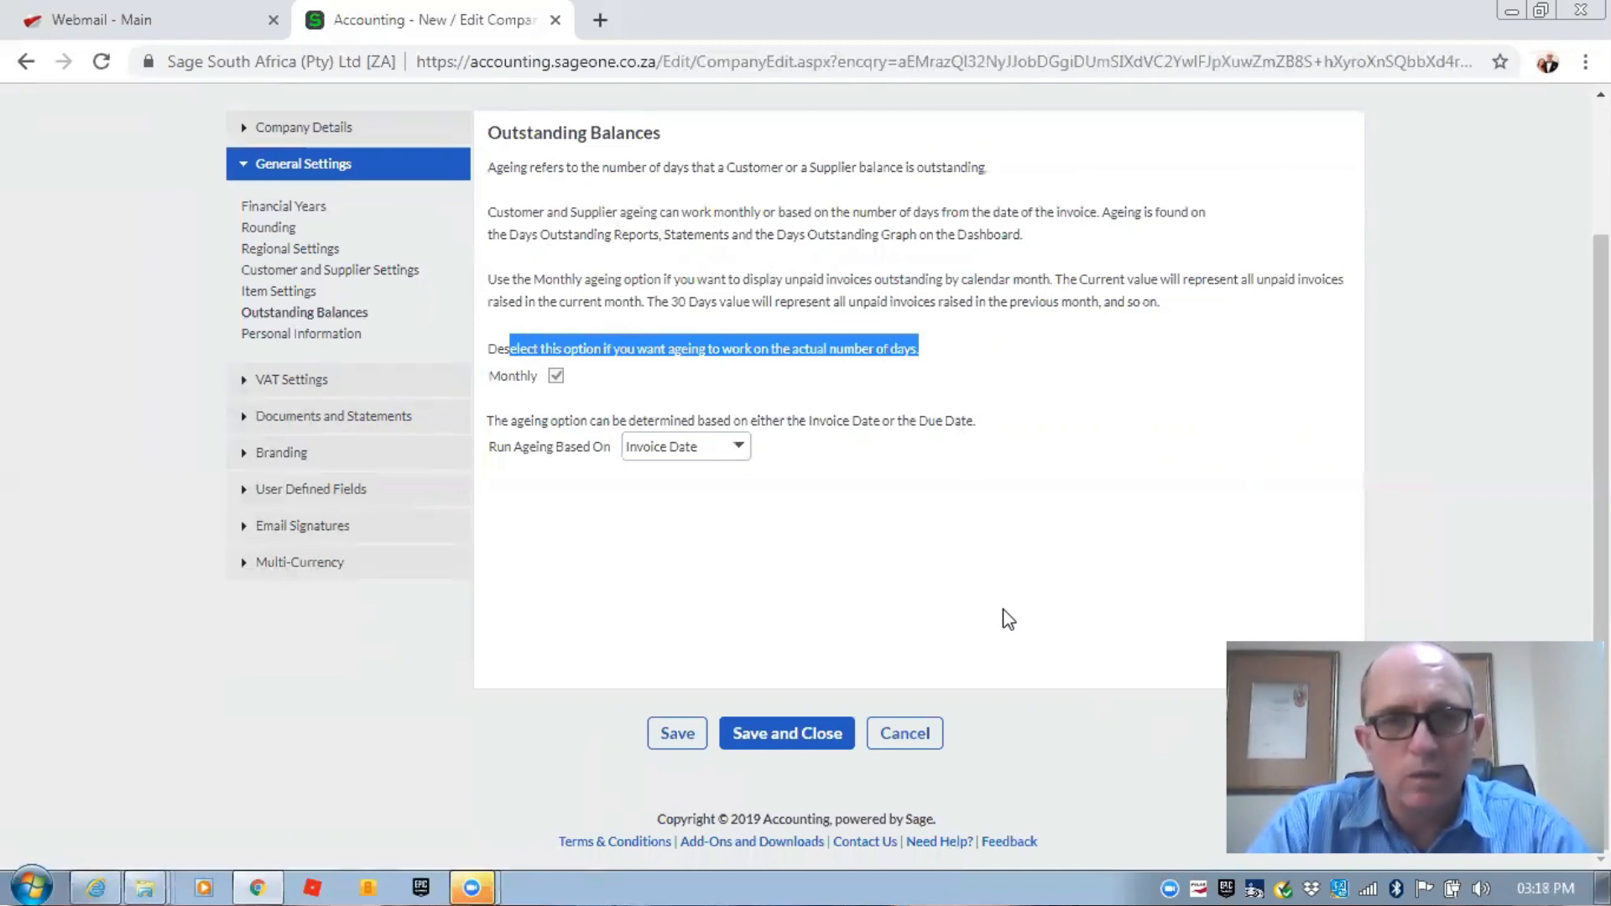
left_click(337, 334)
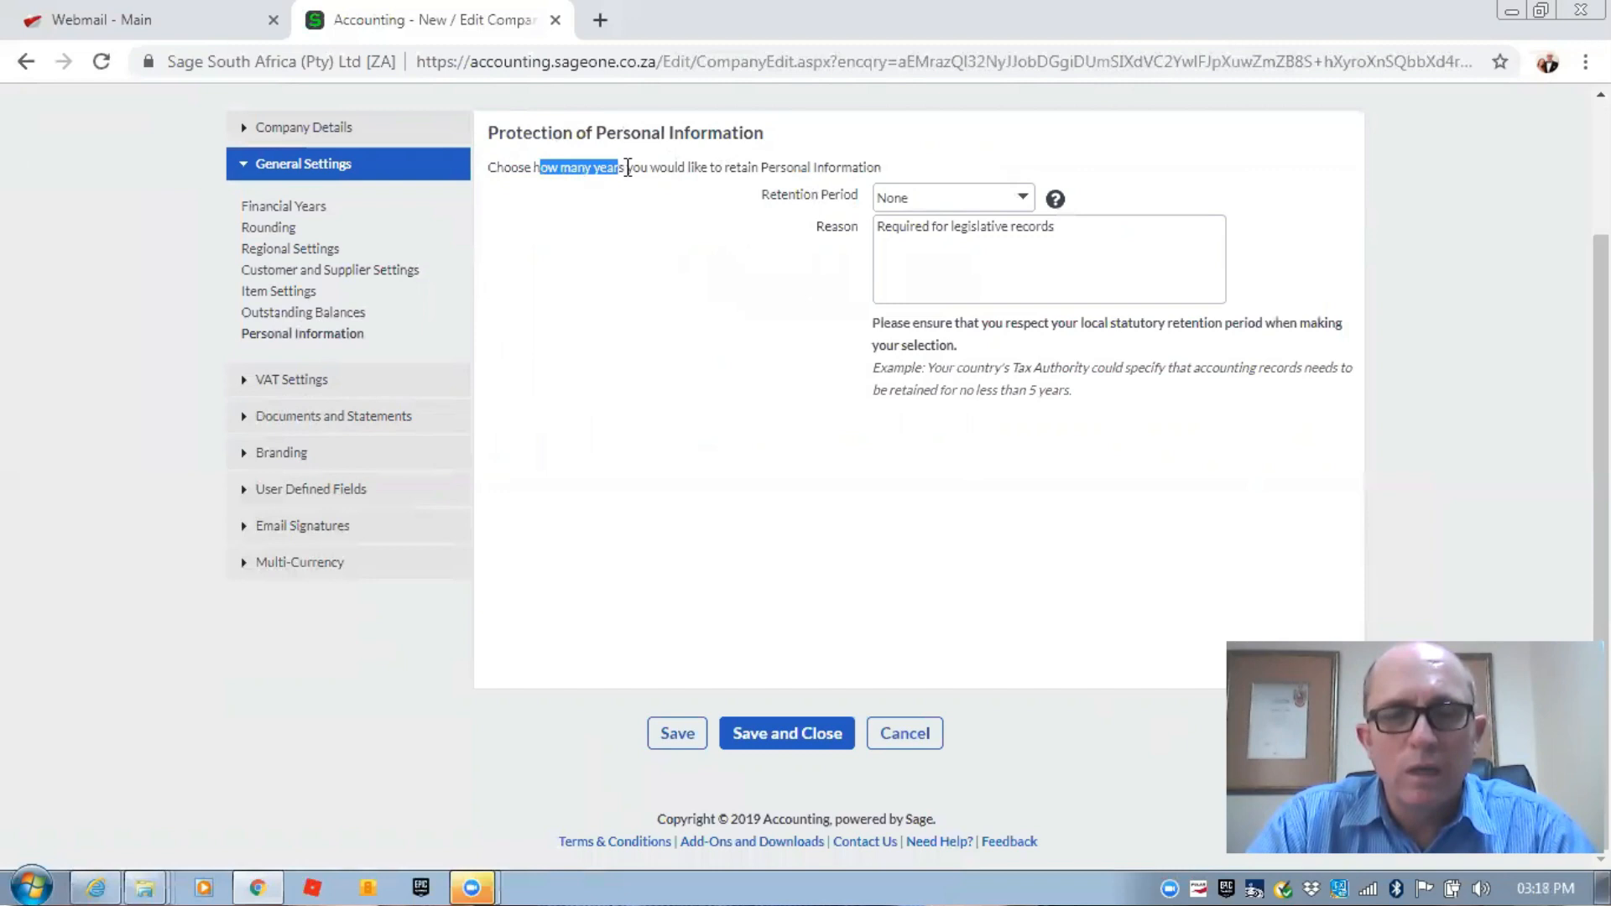
- Save a 10-year personal information retention period with reason Legal
left_click_drag(551, 168, 825, 185)
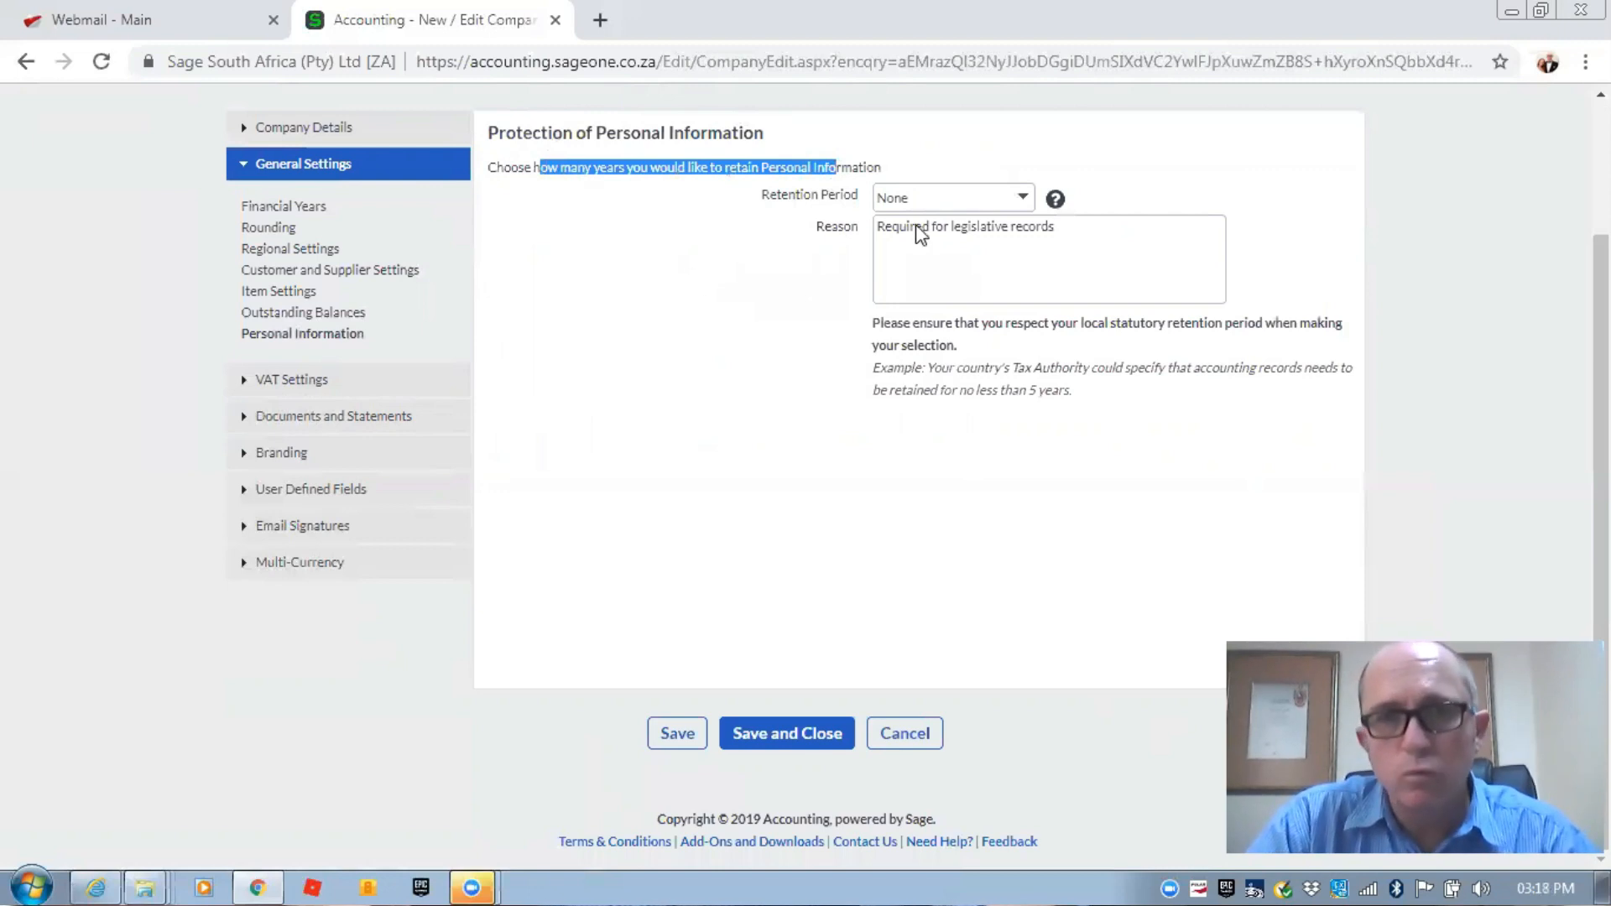
left_click(1021, 200)
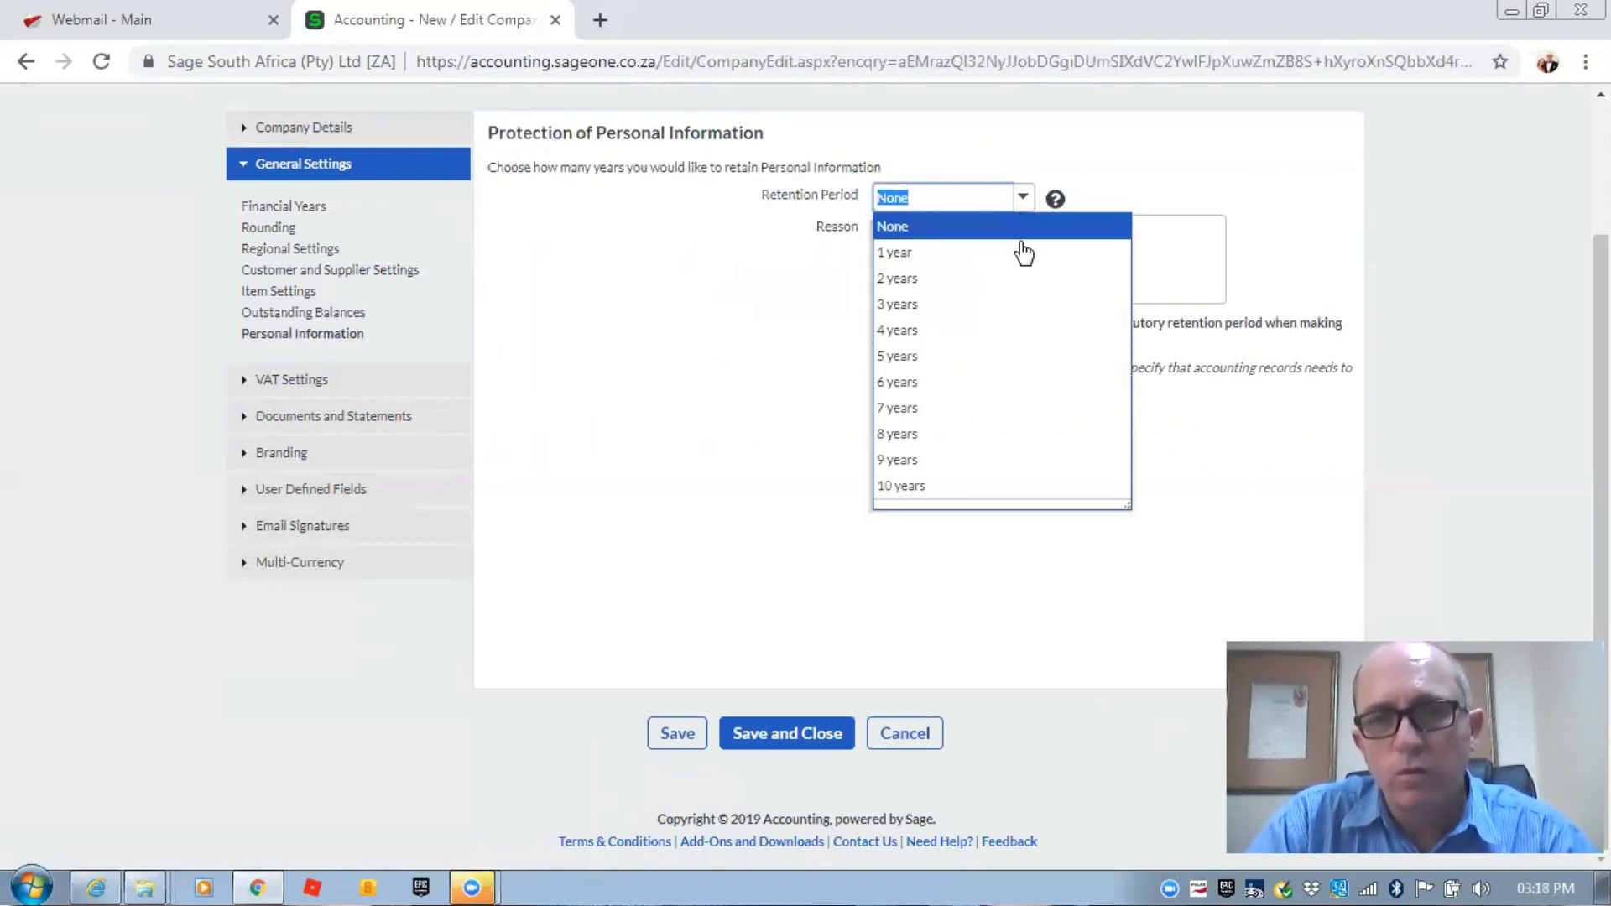
left_click(954, 485)
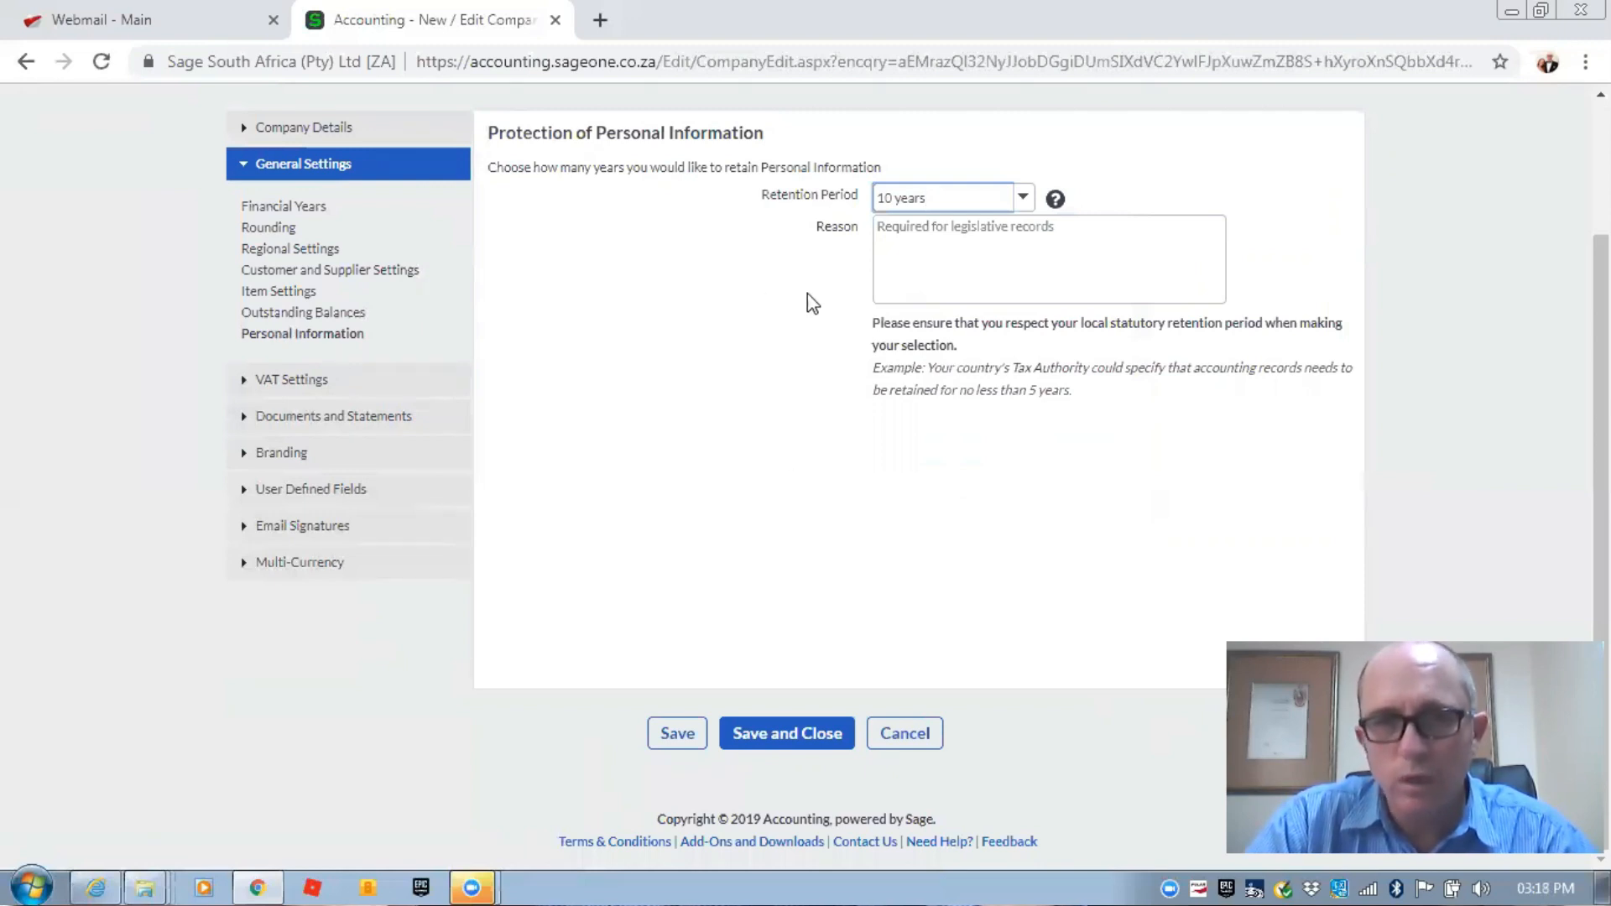
left_click(892, 228)
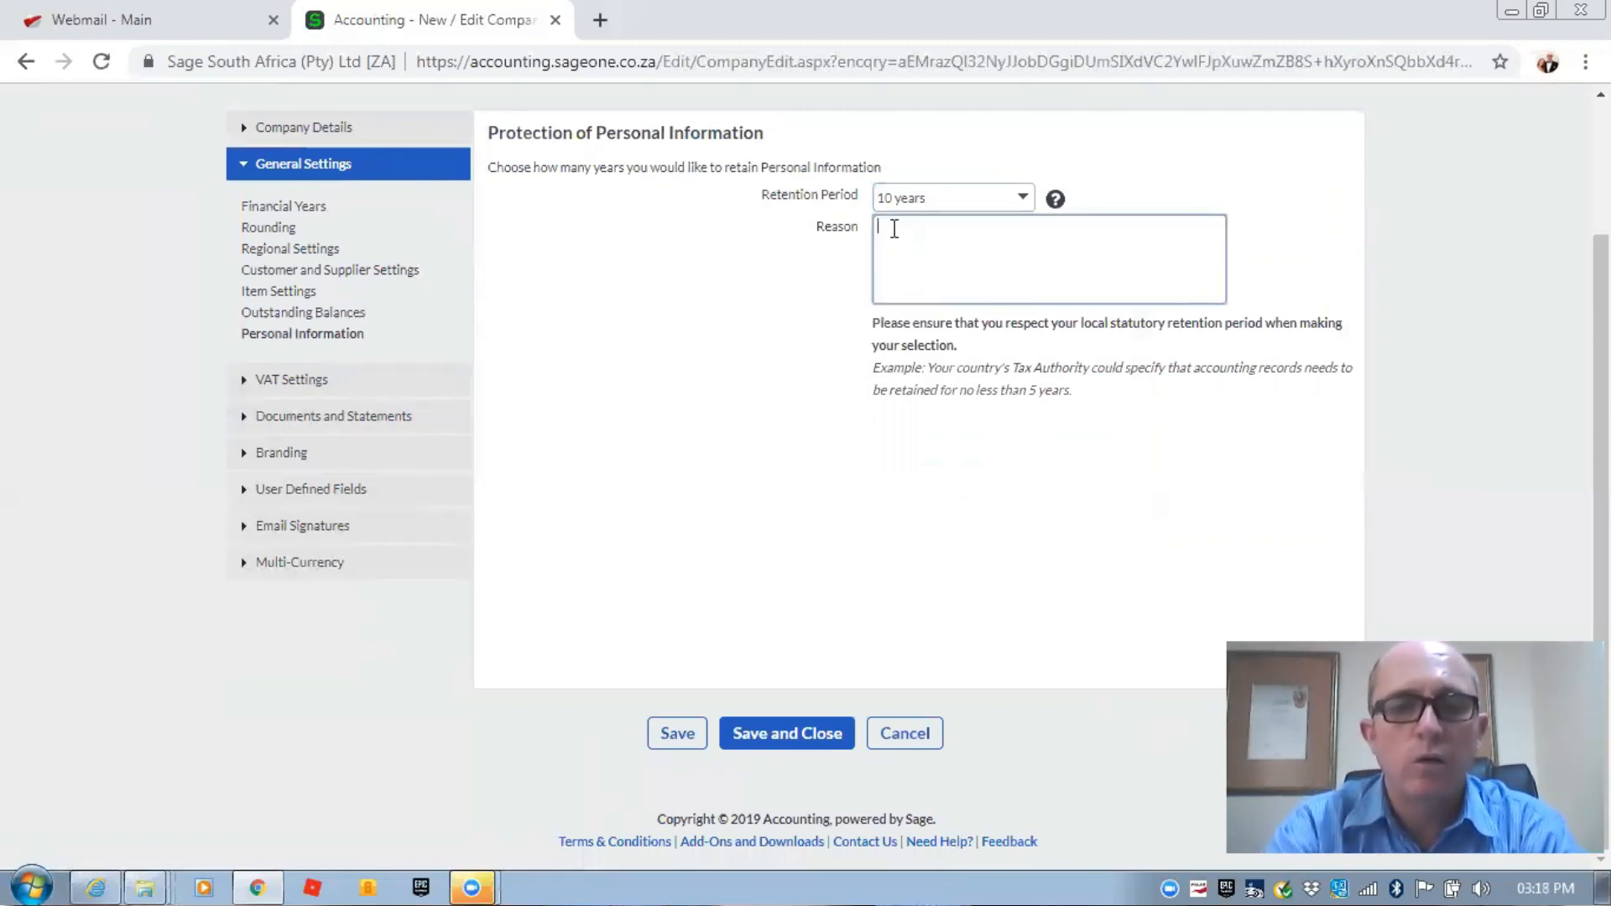
type("Legal")
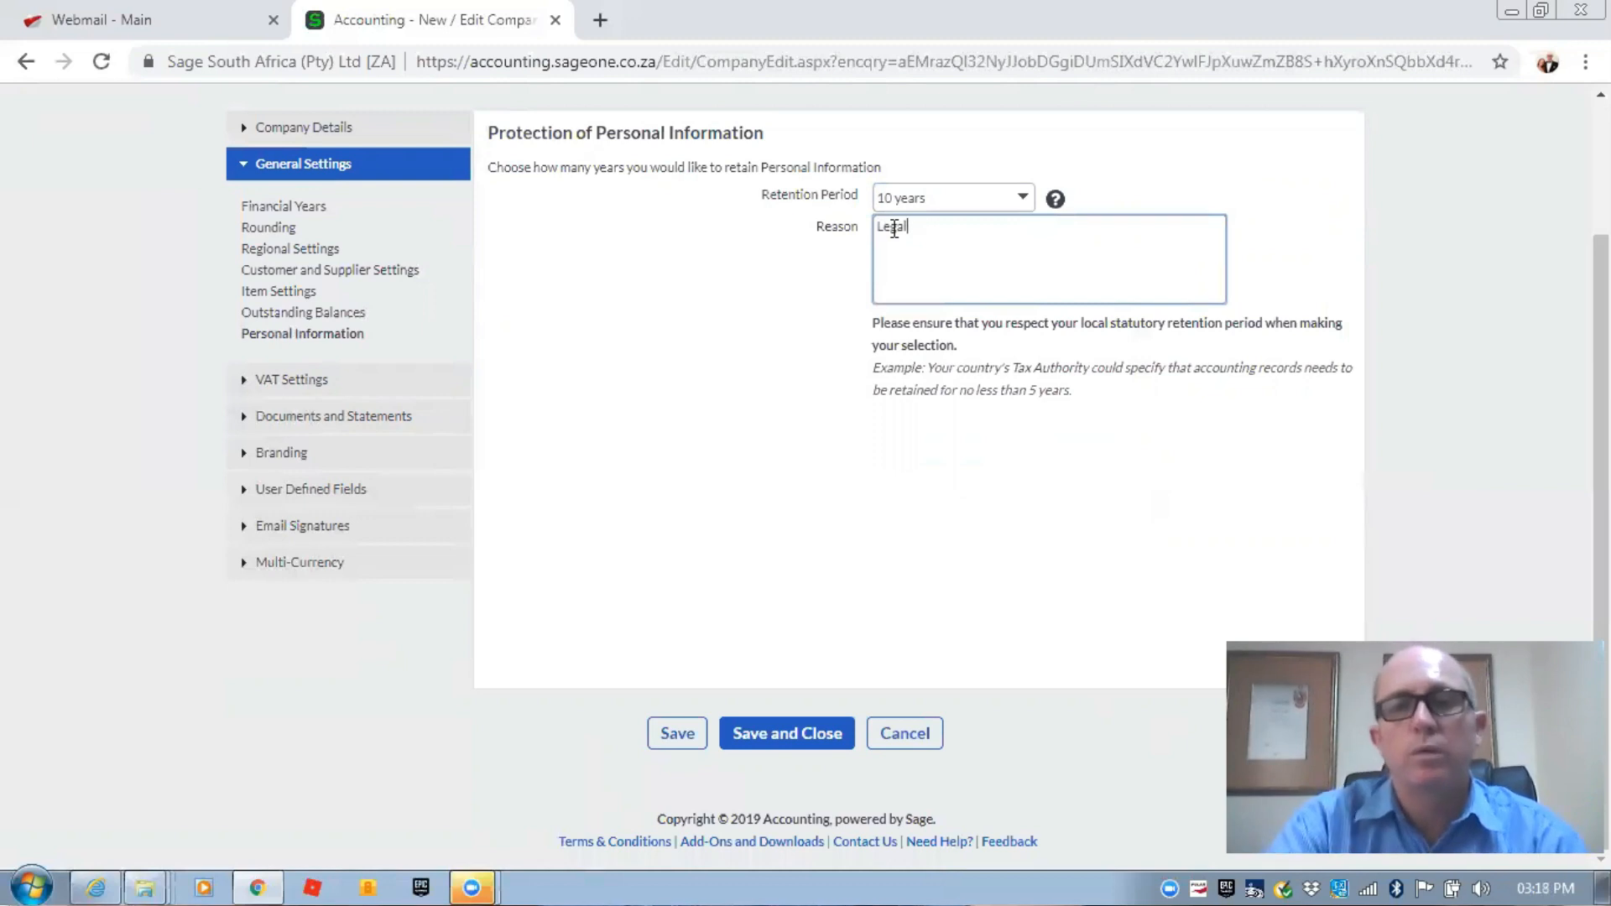
left_click(680, 732)
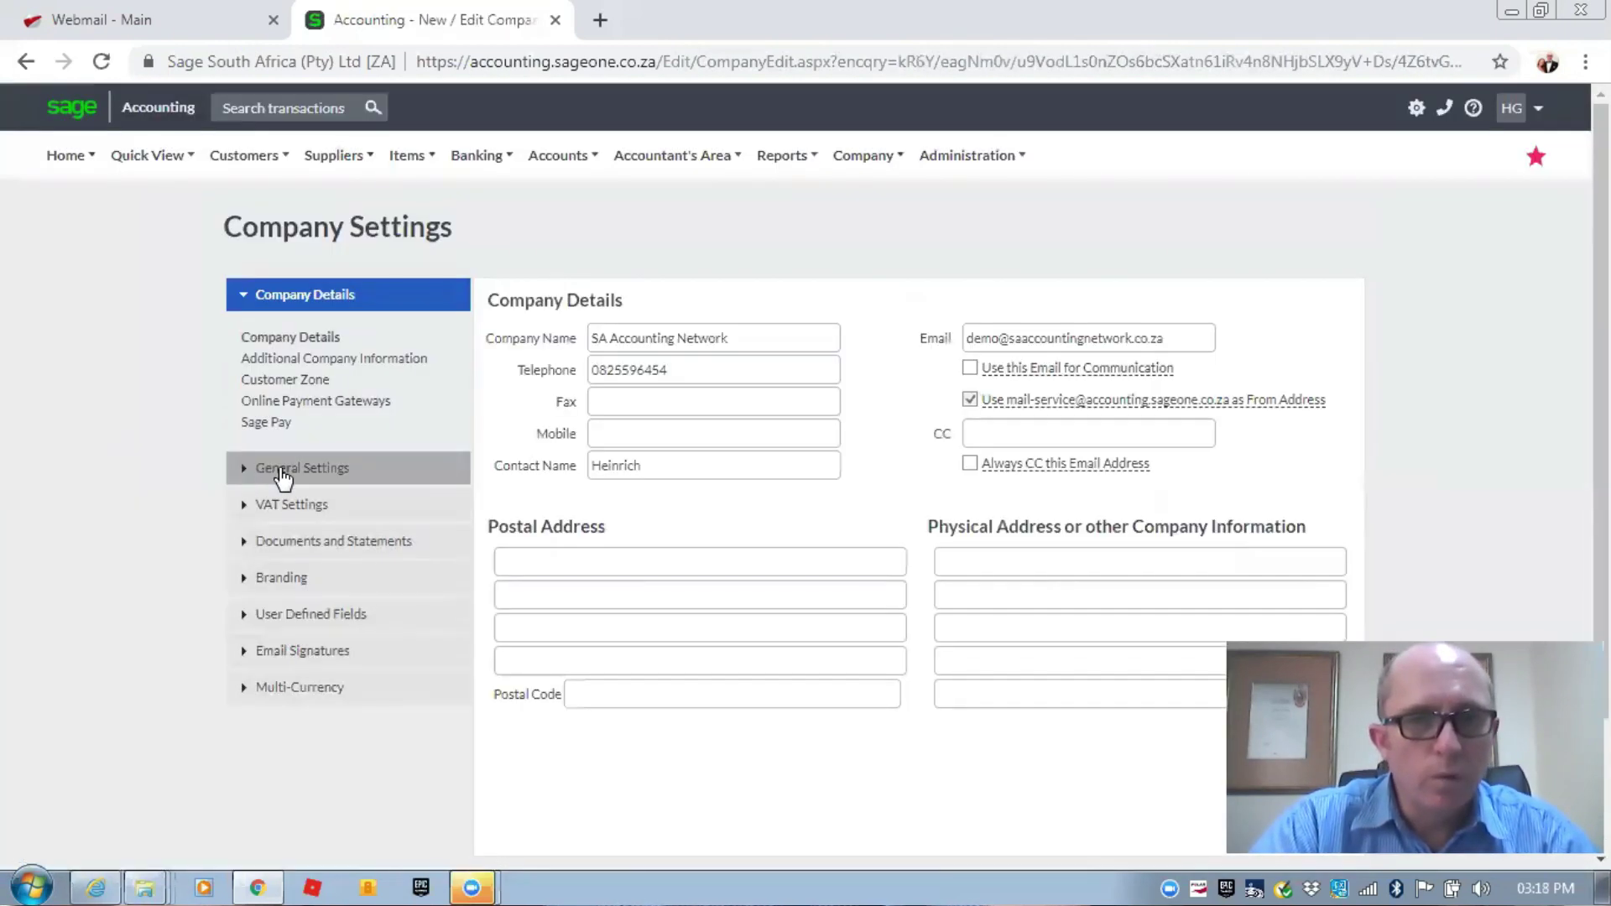
- Recheck the saved Personal Information settings, then show the VAT Settings
left_click(278, 469)
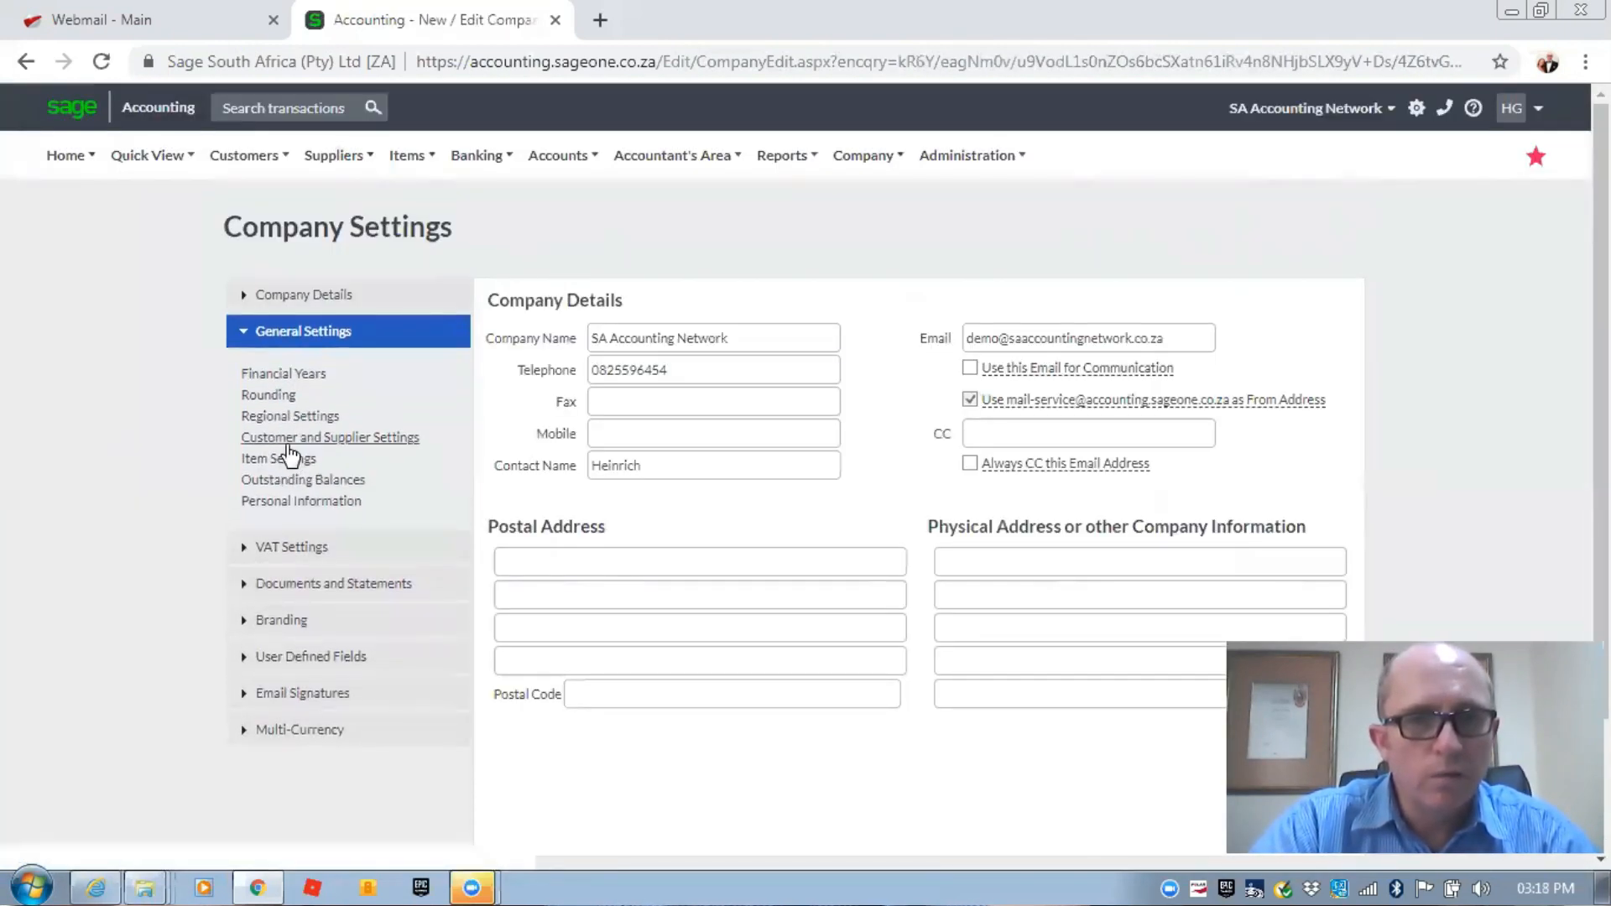
left_click(308, 503)
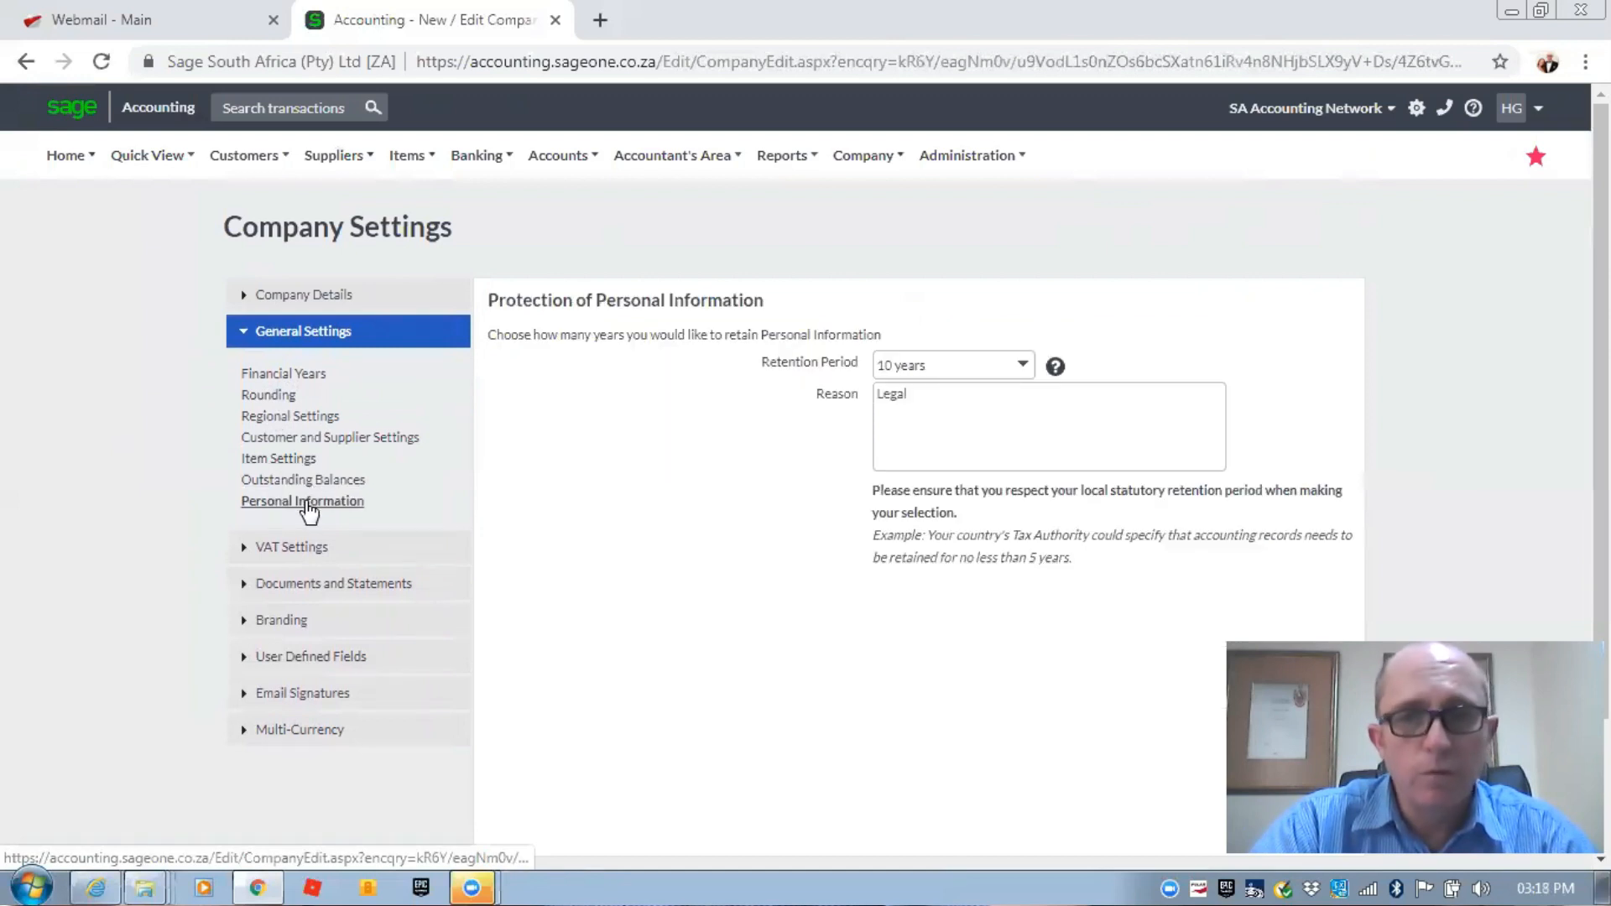
left_click(290, 547)
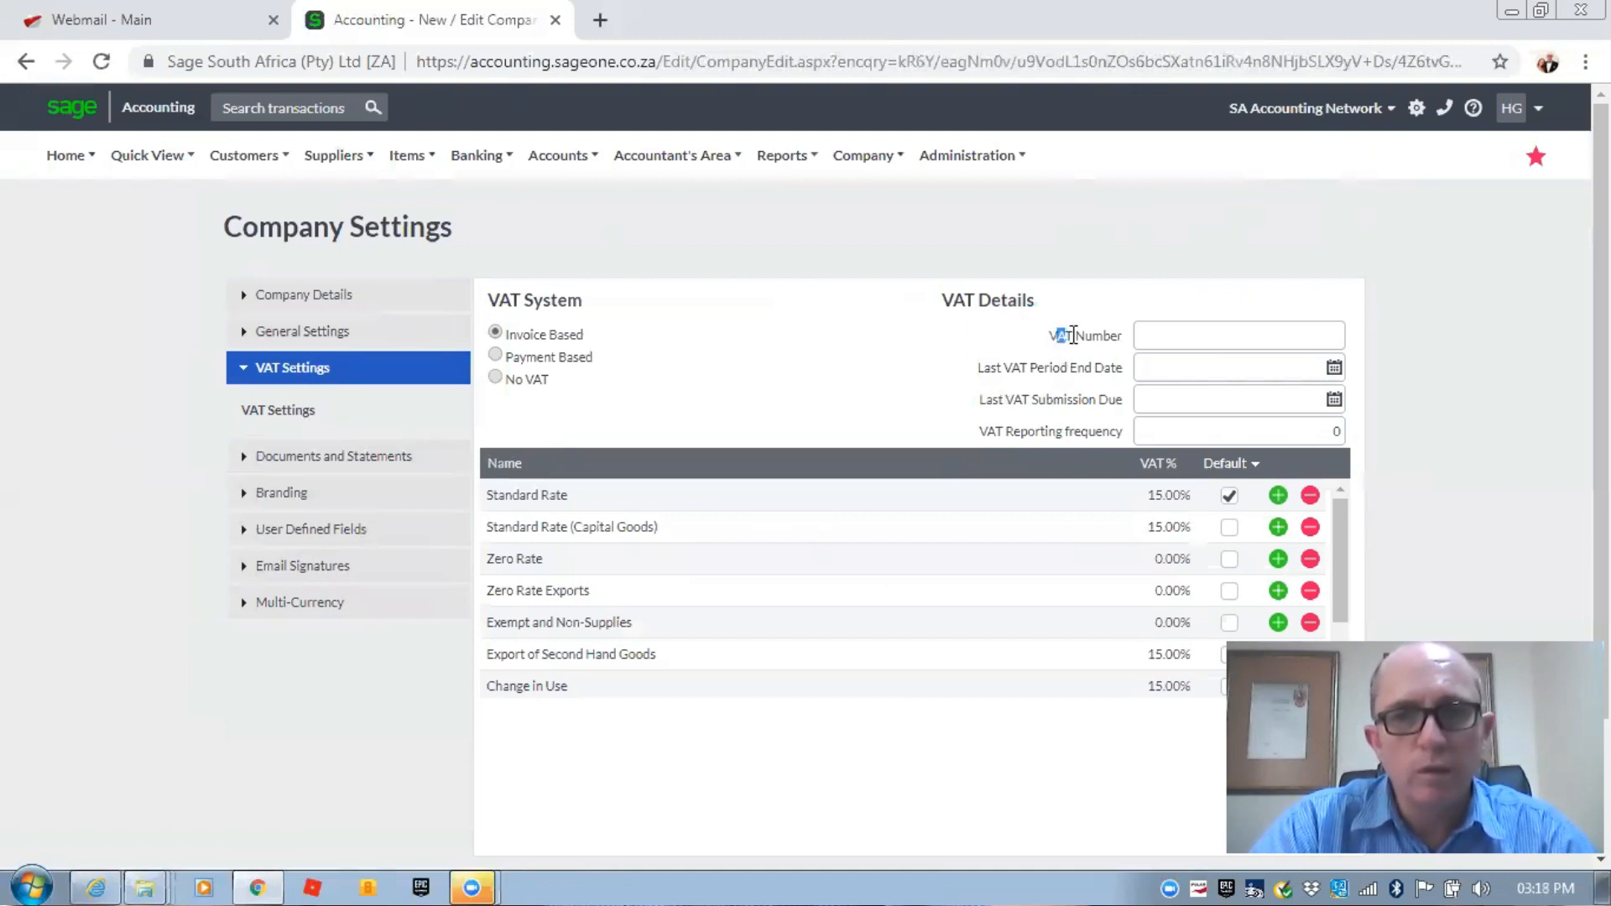
- Set the VAT system to No VAT and acknowledge the change warning
left_click_drag(1080, 335, 1125, 335)
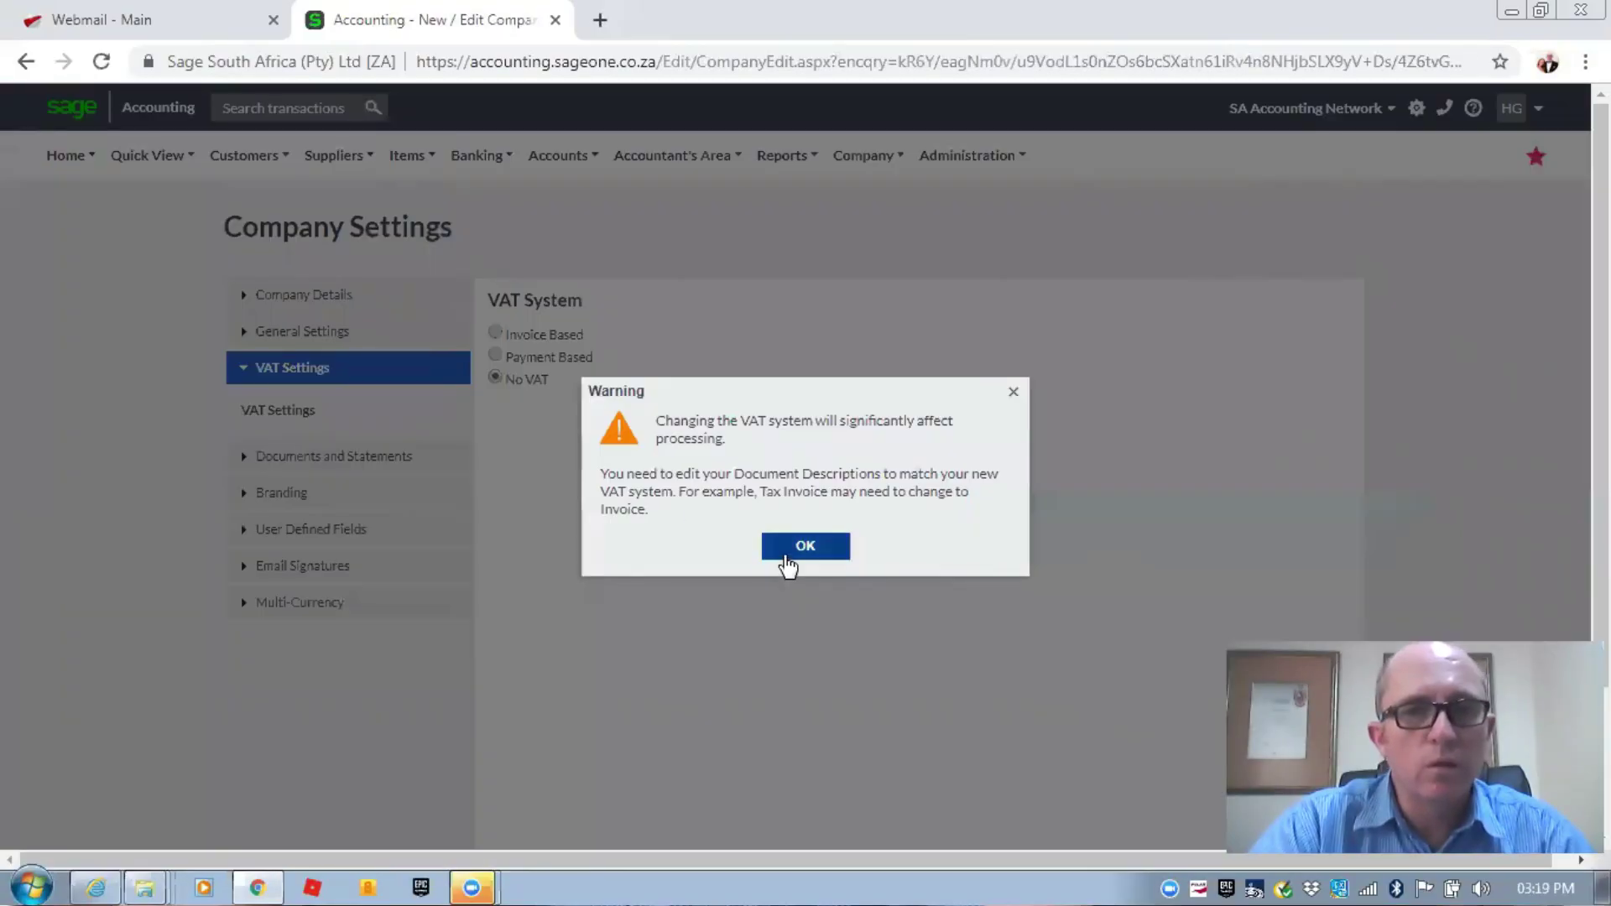
left_click(787, 555)
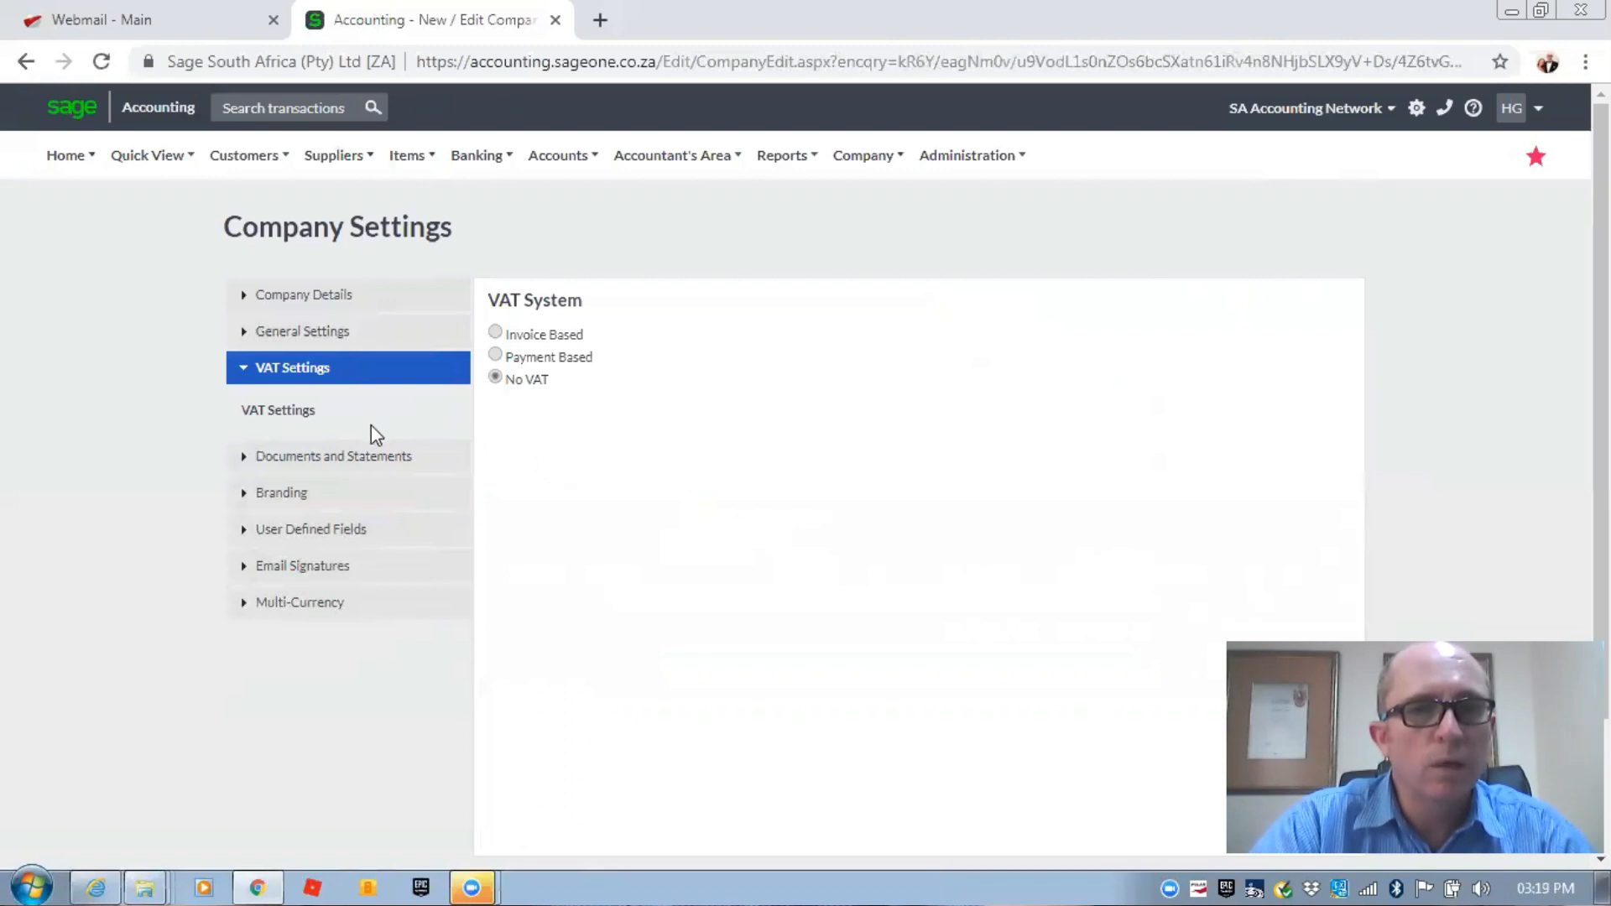
- Review the Statement Messages including the 120+ days field, then show Document Numbers
left_click(327, 461)
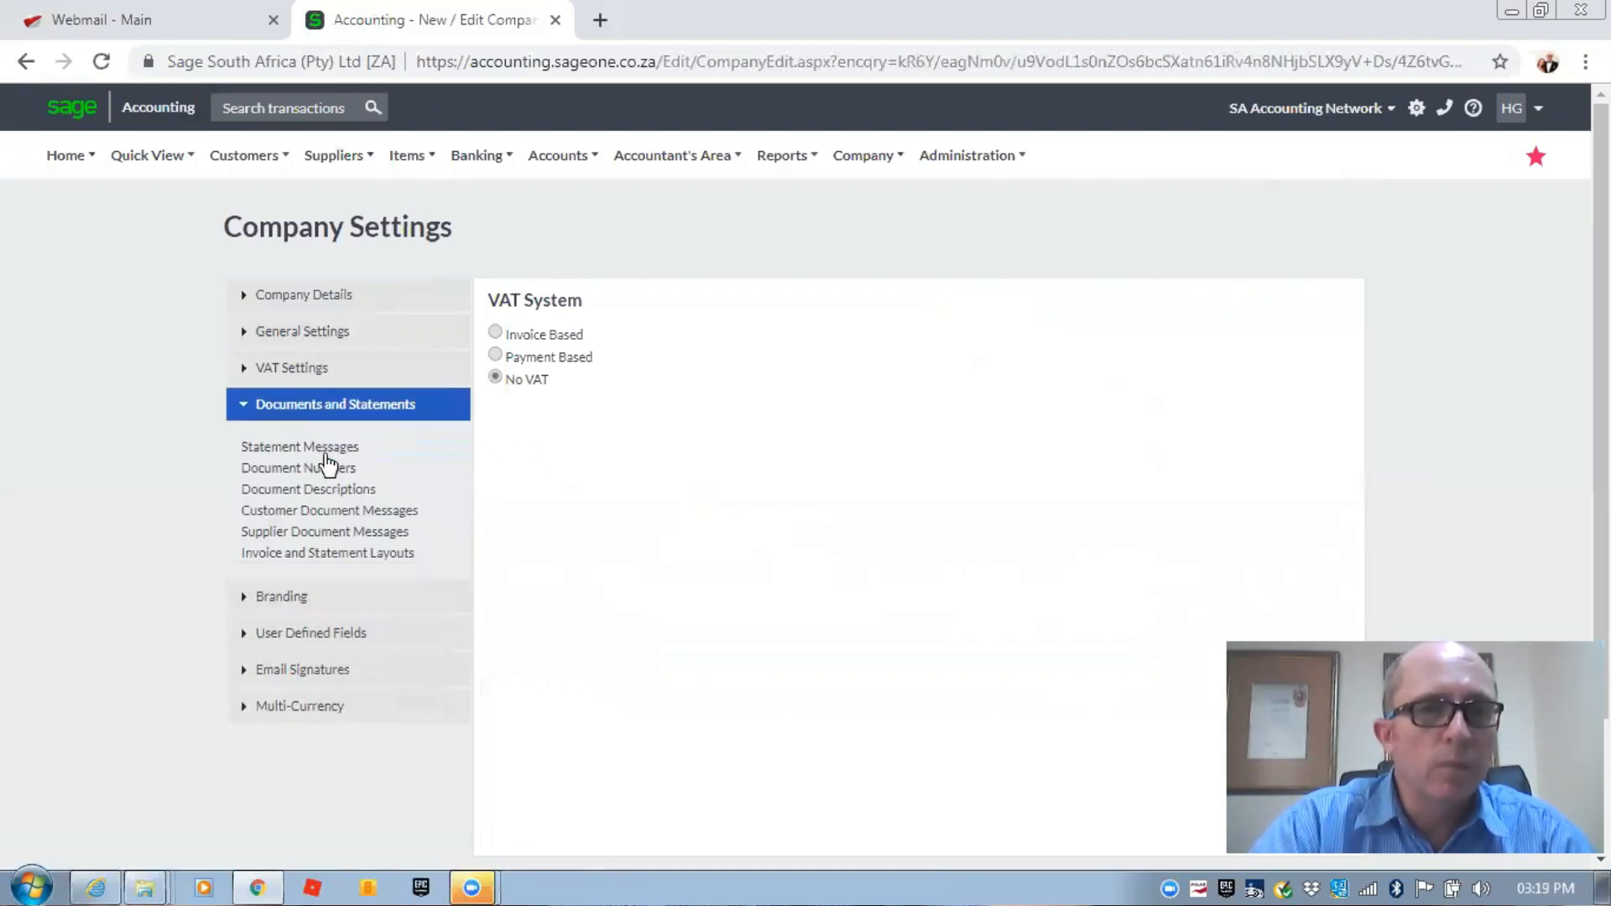
left_click(309, 451)
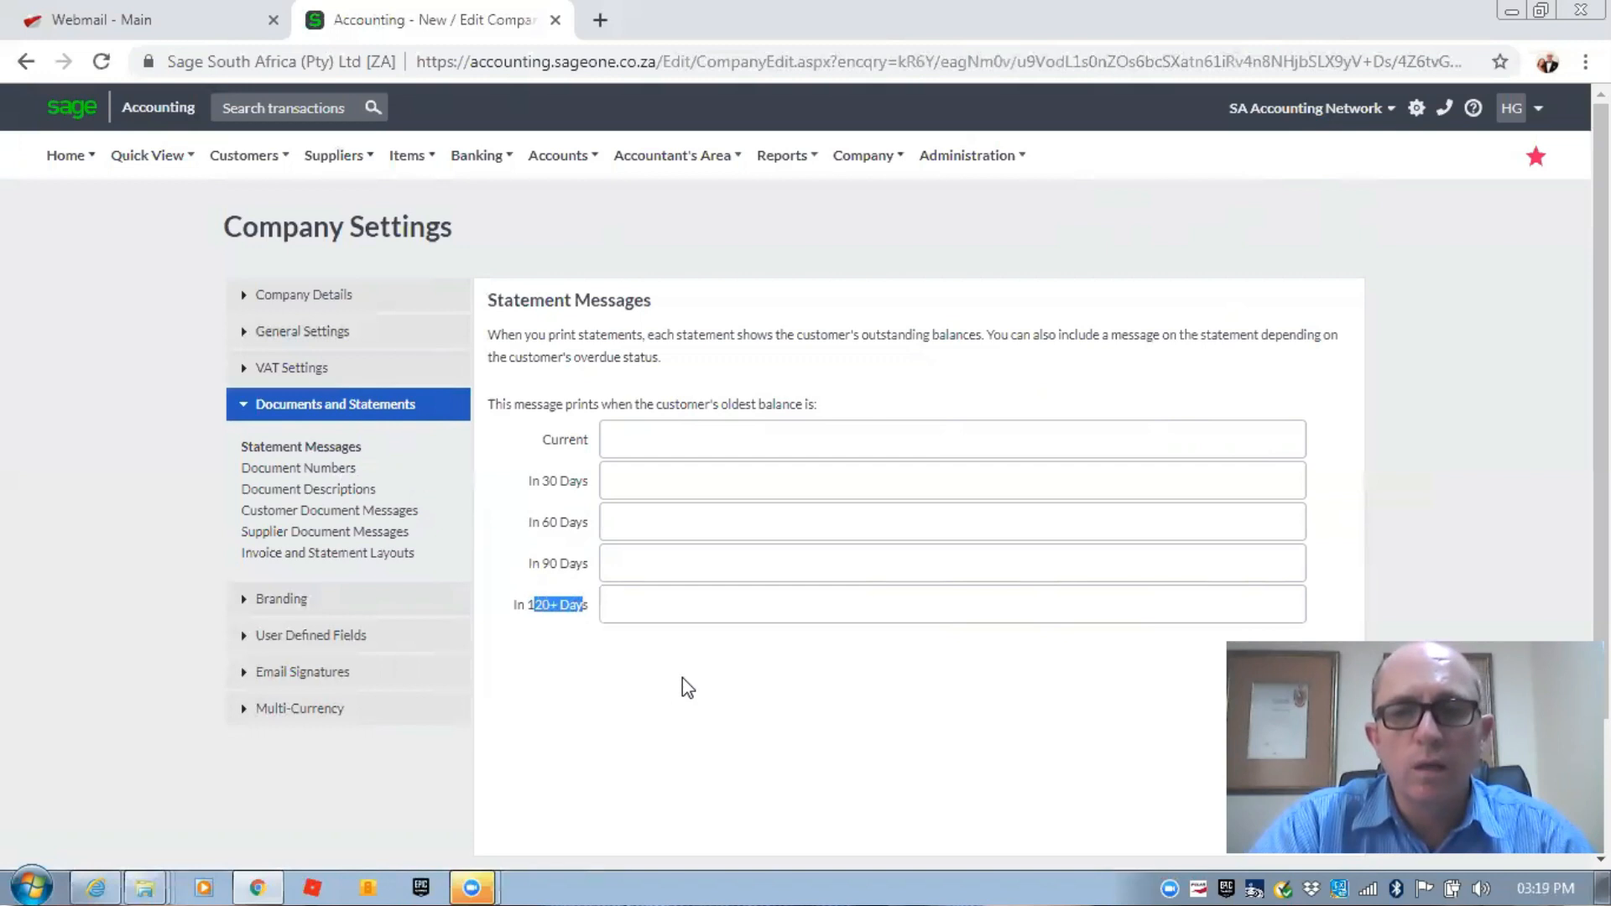
left_click(664, 605)
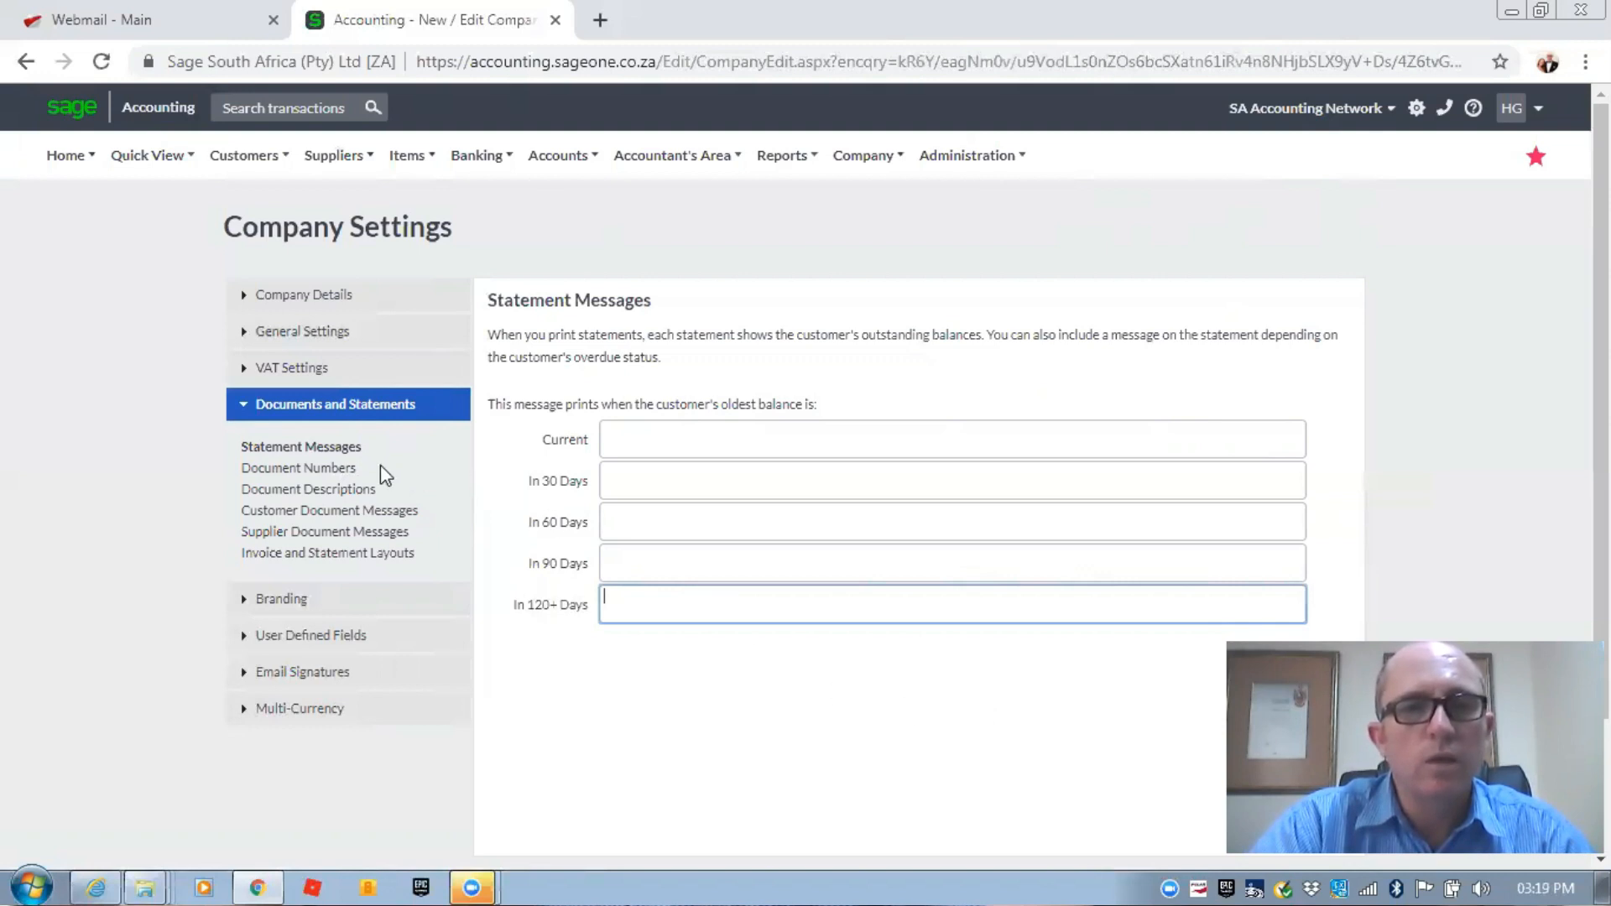
left_click(318, 470)
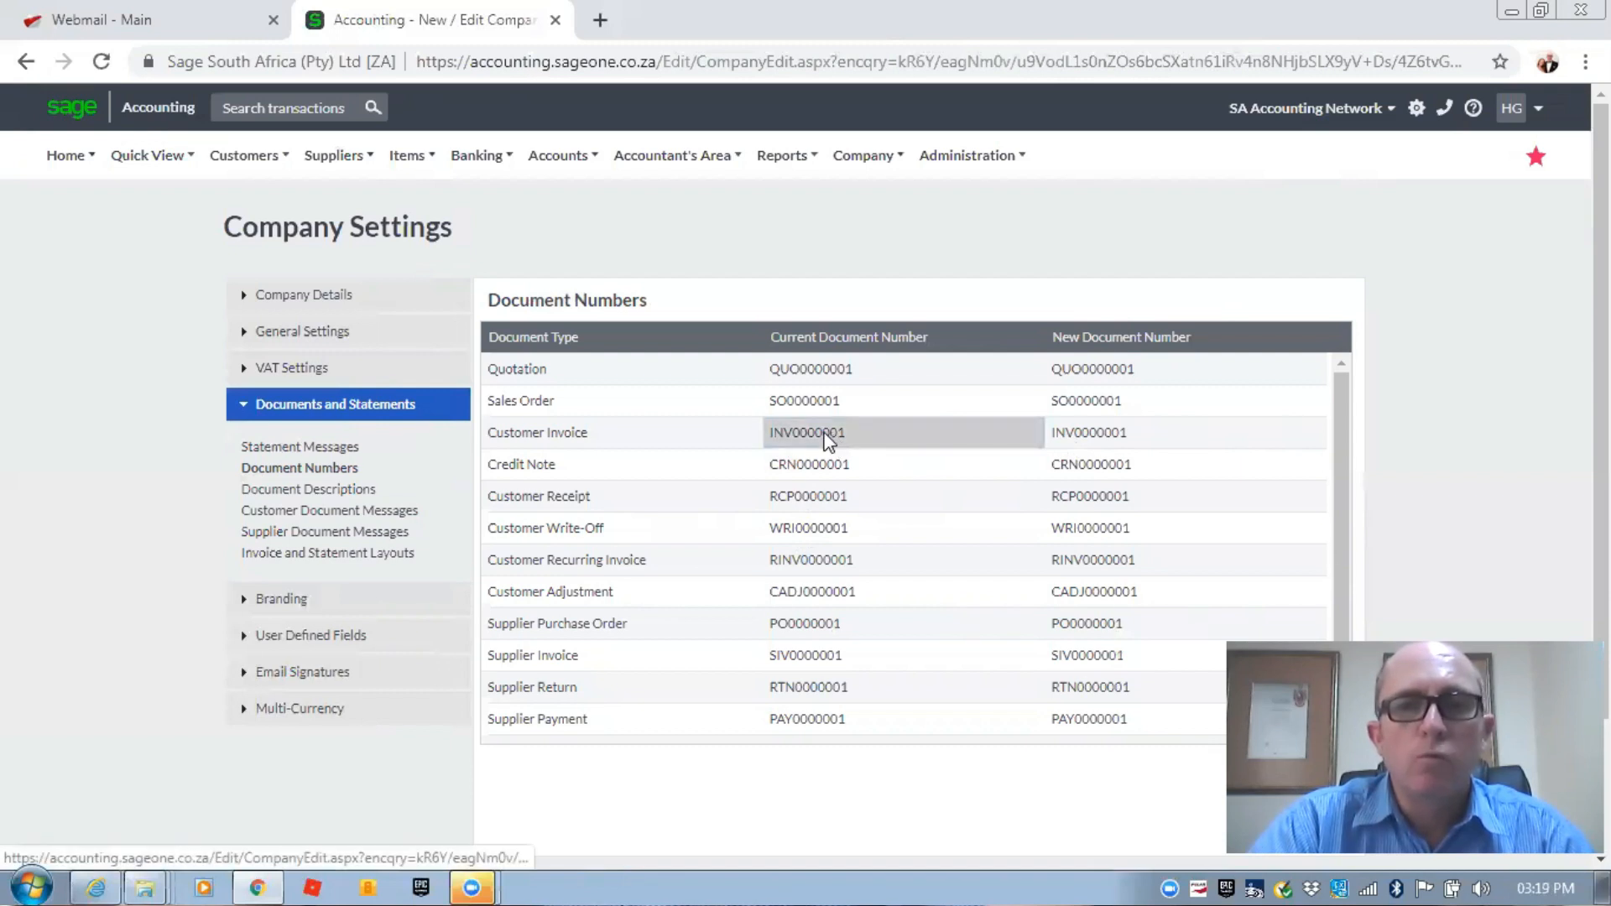
- Change the next Customer Invoice number to INV0000406 and save the company settings
left_click(1097, 433)
left_click(1128, 431)
type("\\")
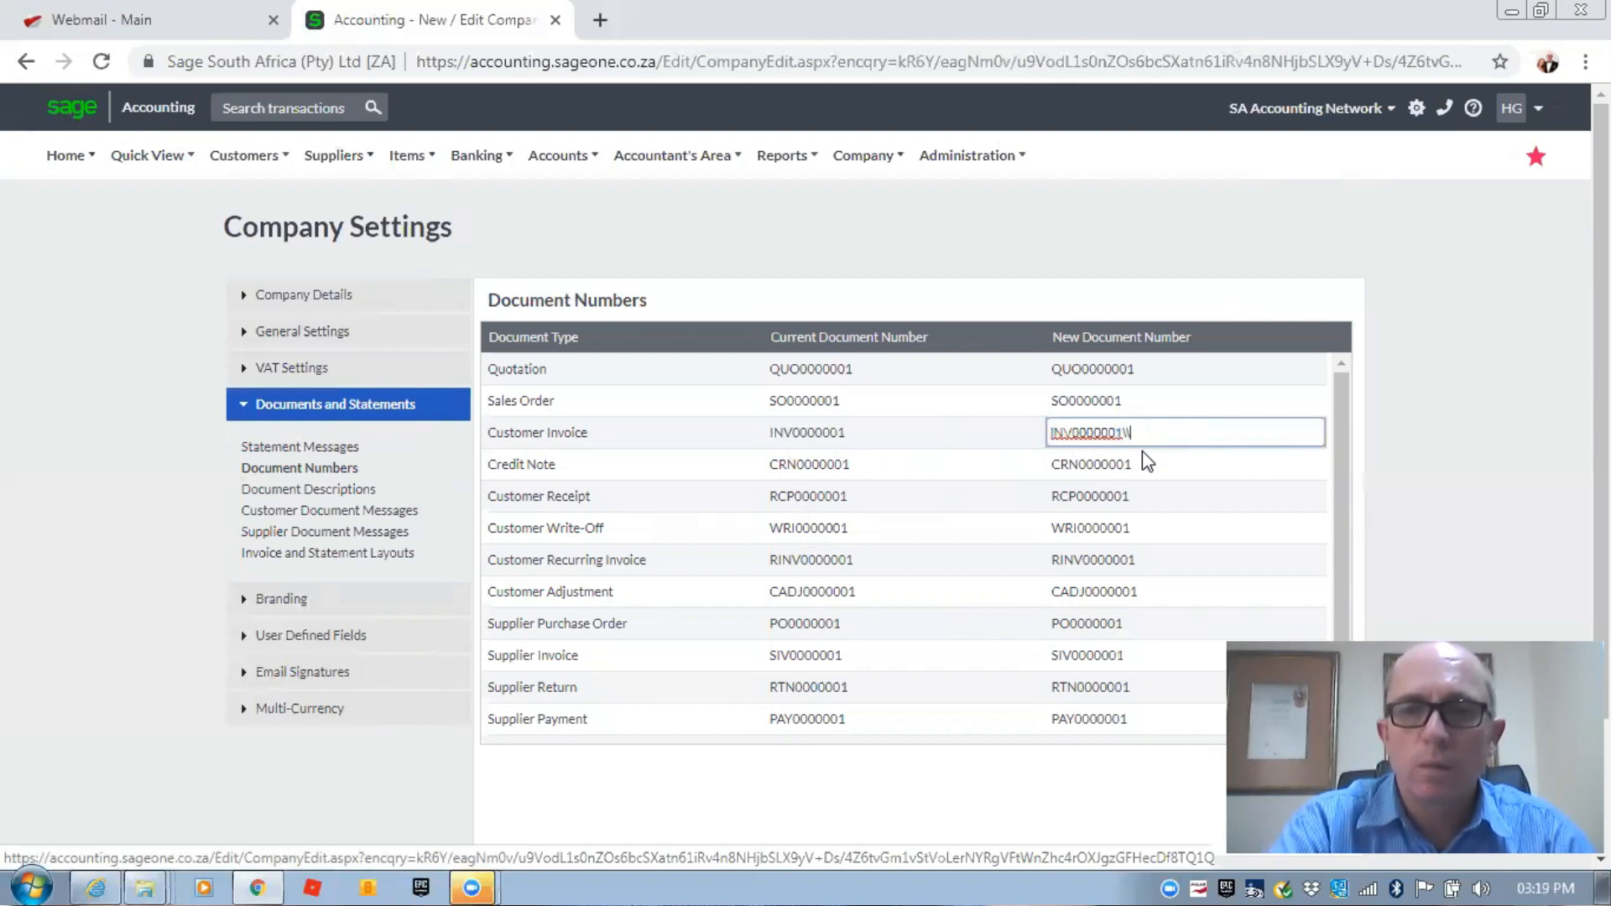
key("BackSpace")
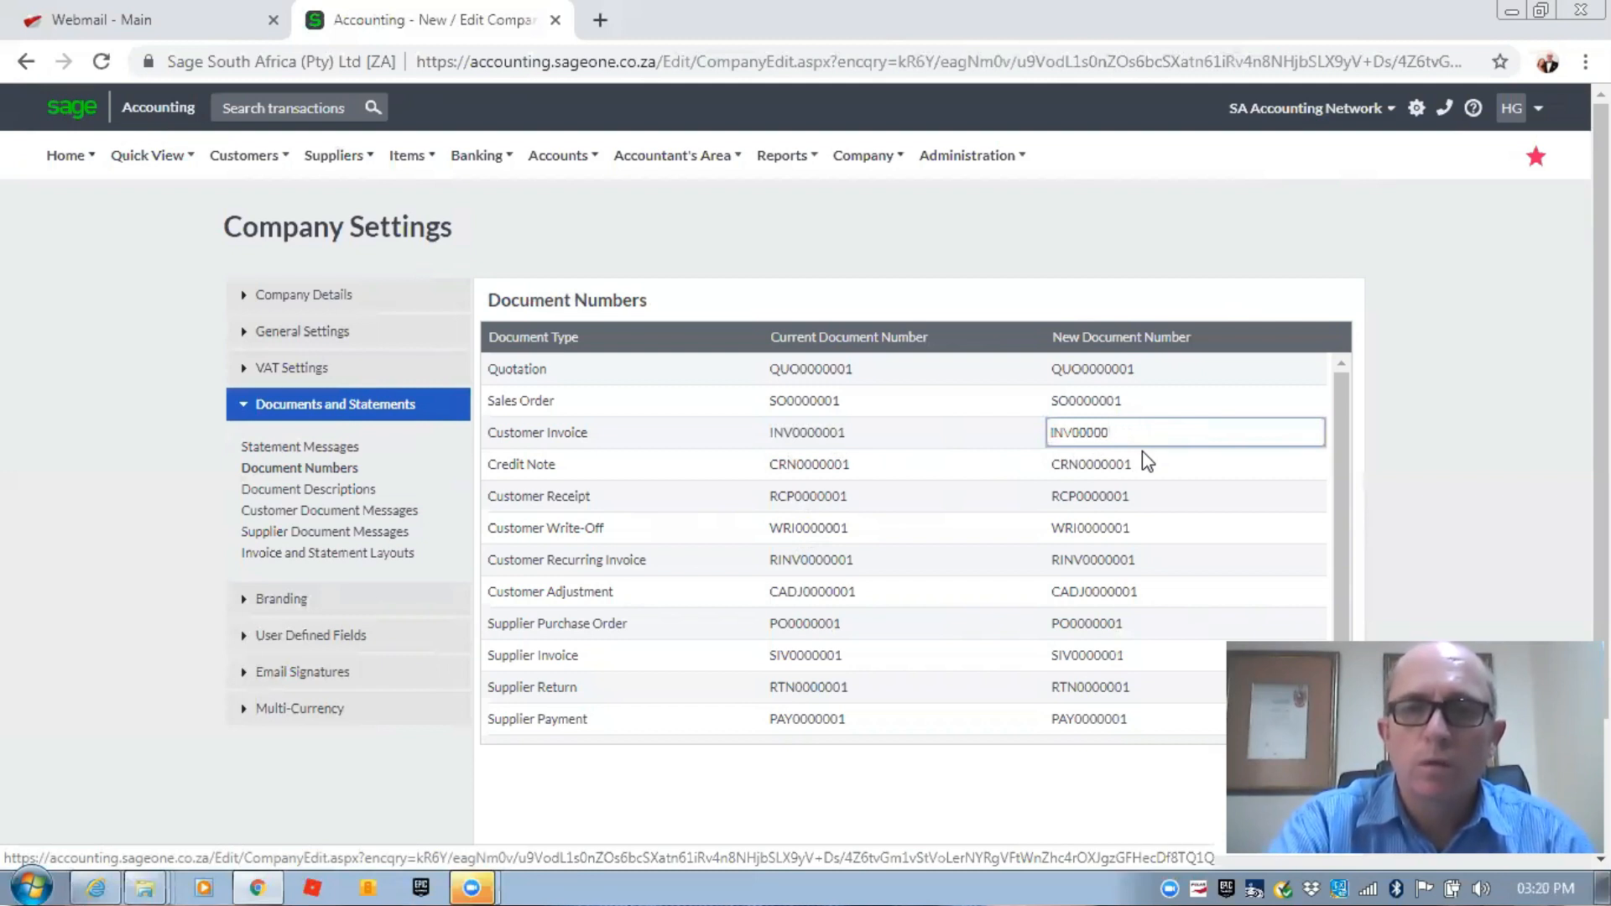
key("BackSpace")
type("406")
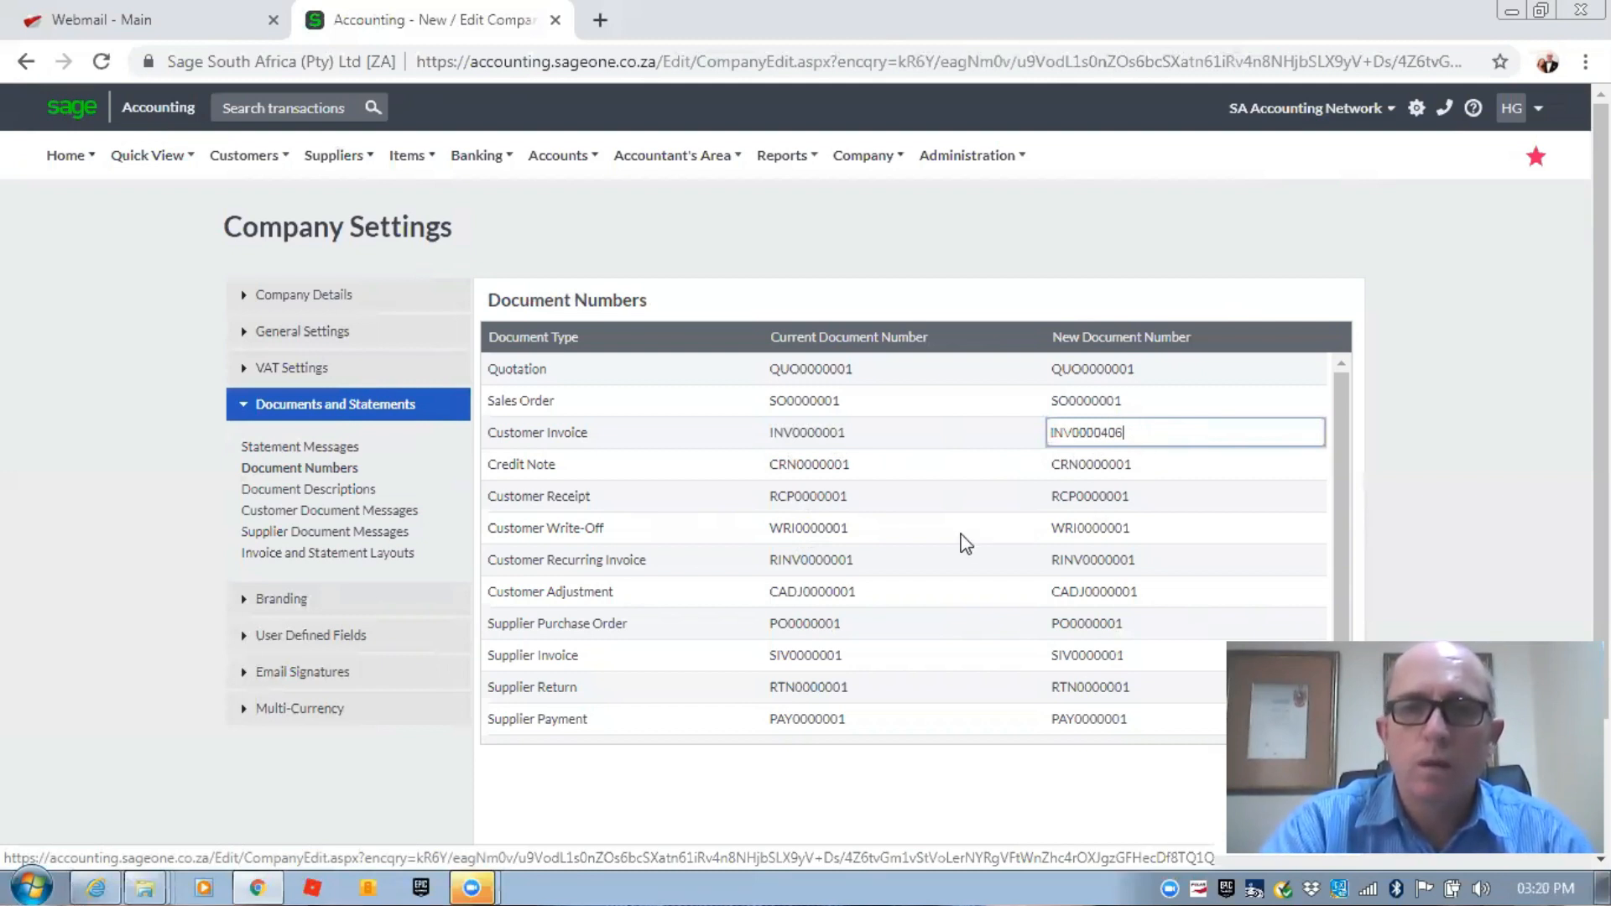
scroll(959, 539, "down", 1)
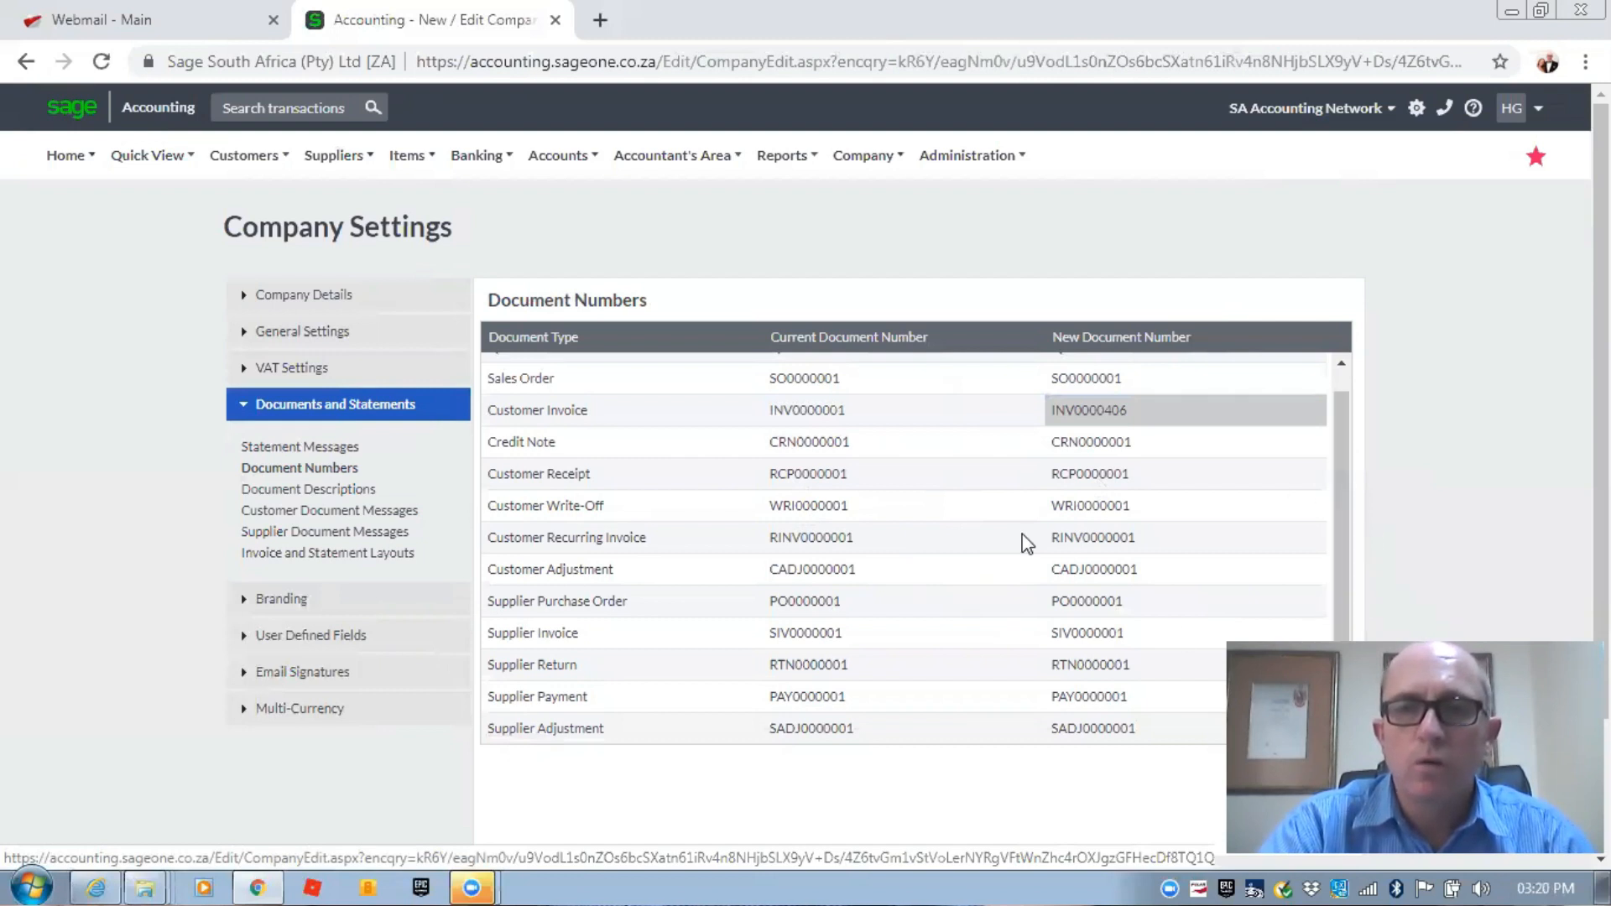
scroll(756, 715, "down", 1)
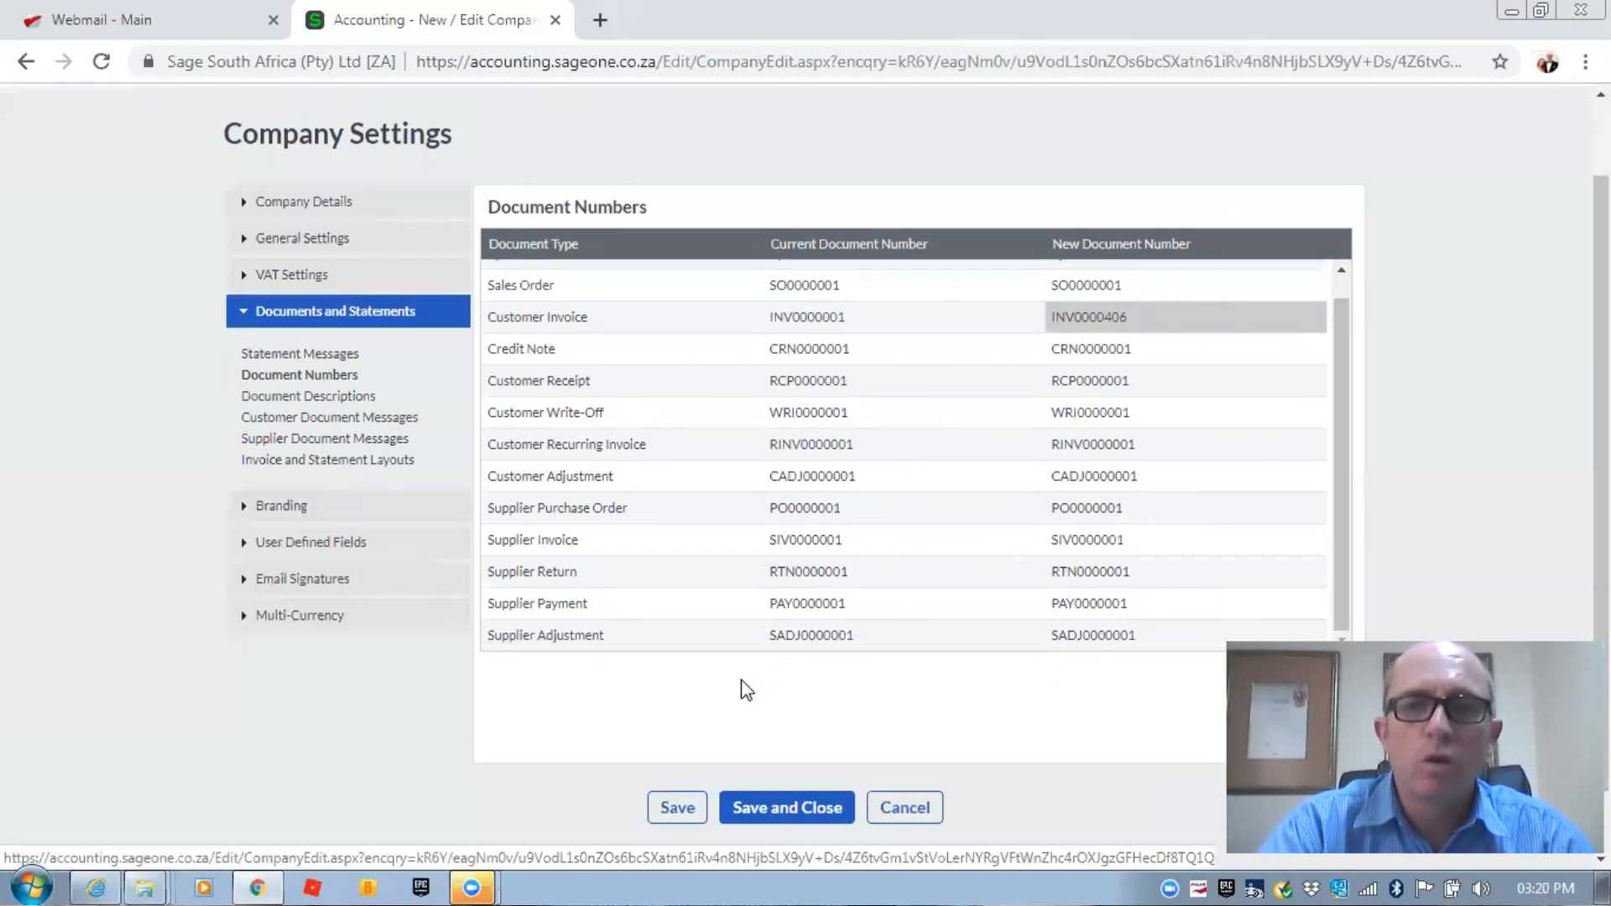
left_click(674, 783)
left_click(676, 783)
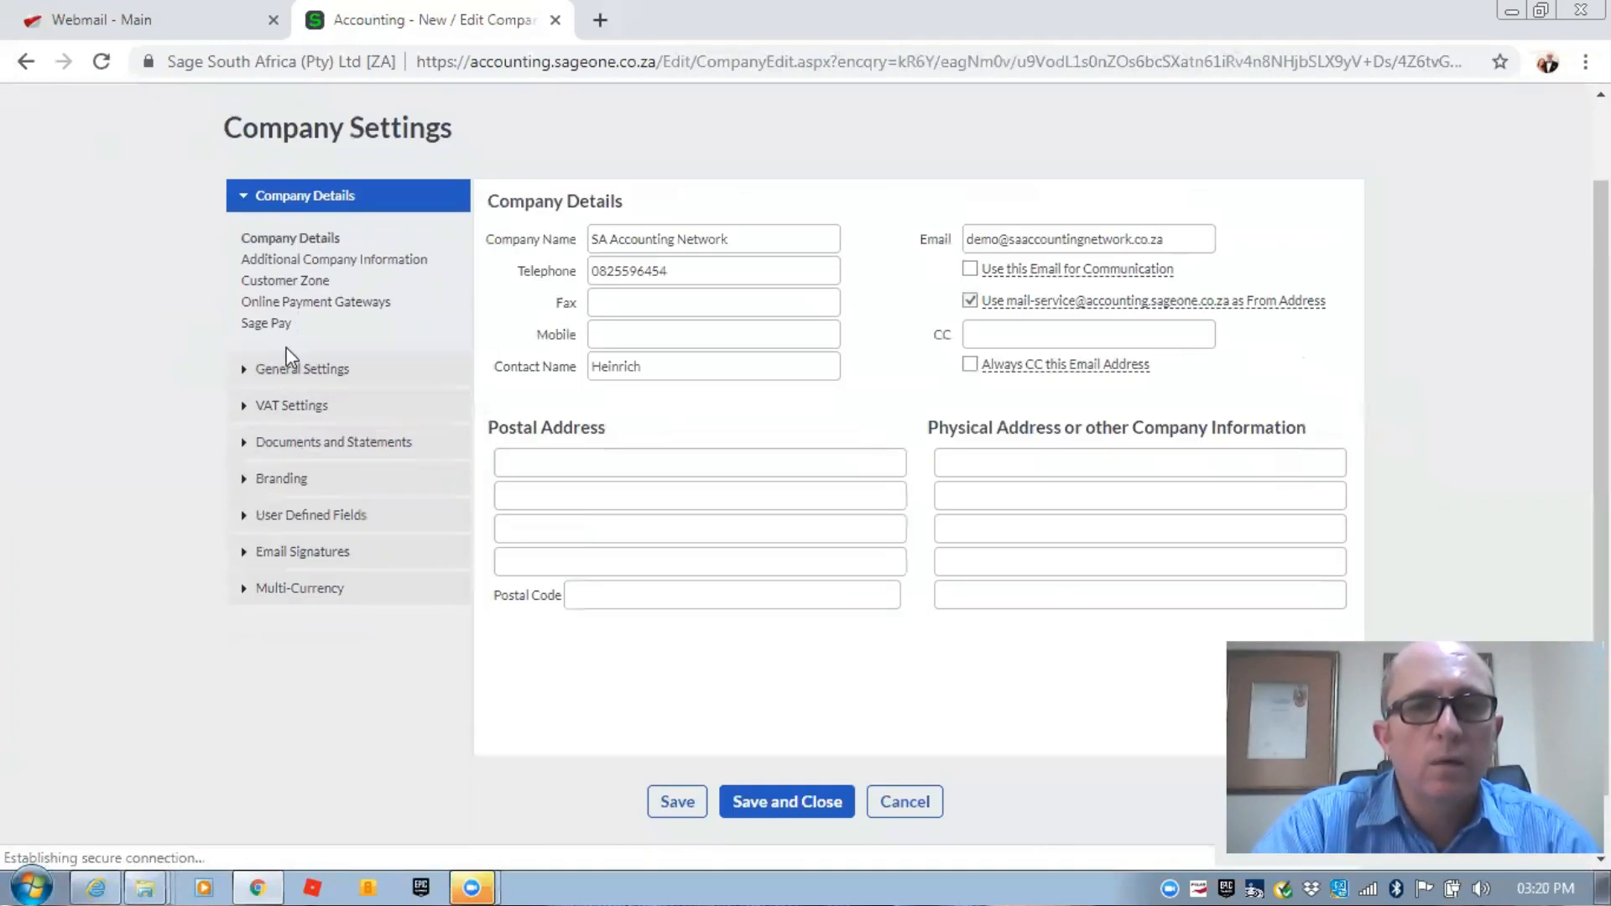
- Navigate through General Settings and Documents and Statements to the Customer Document Messages form
left_click(300, 370)
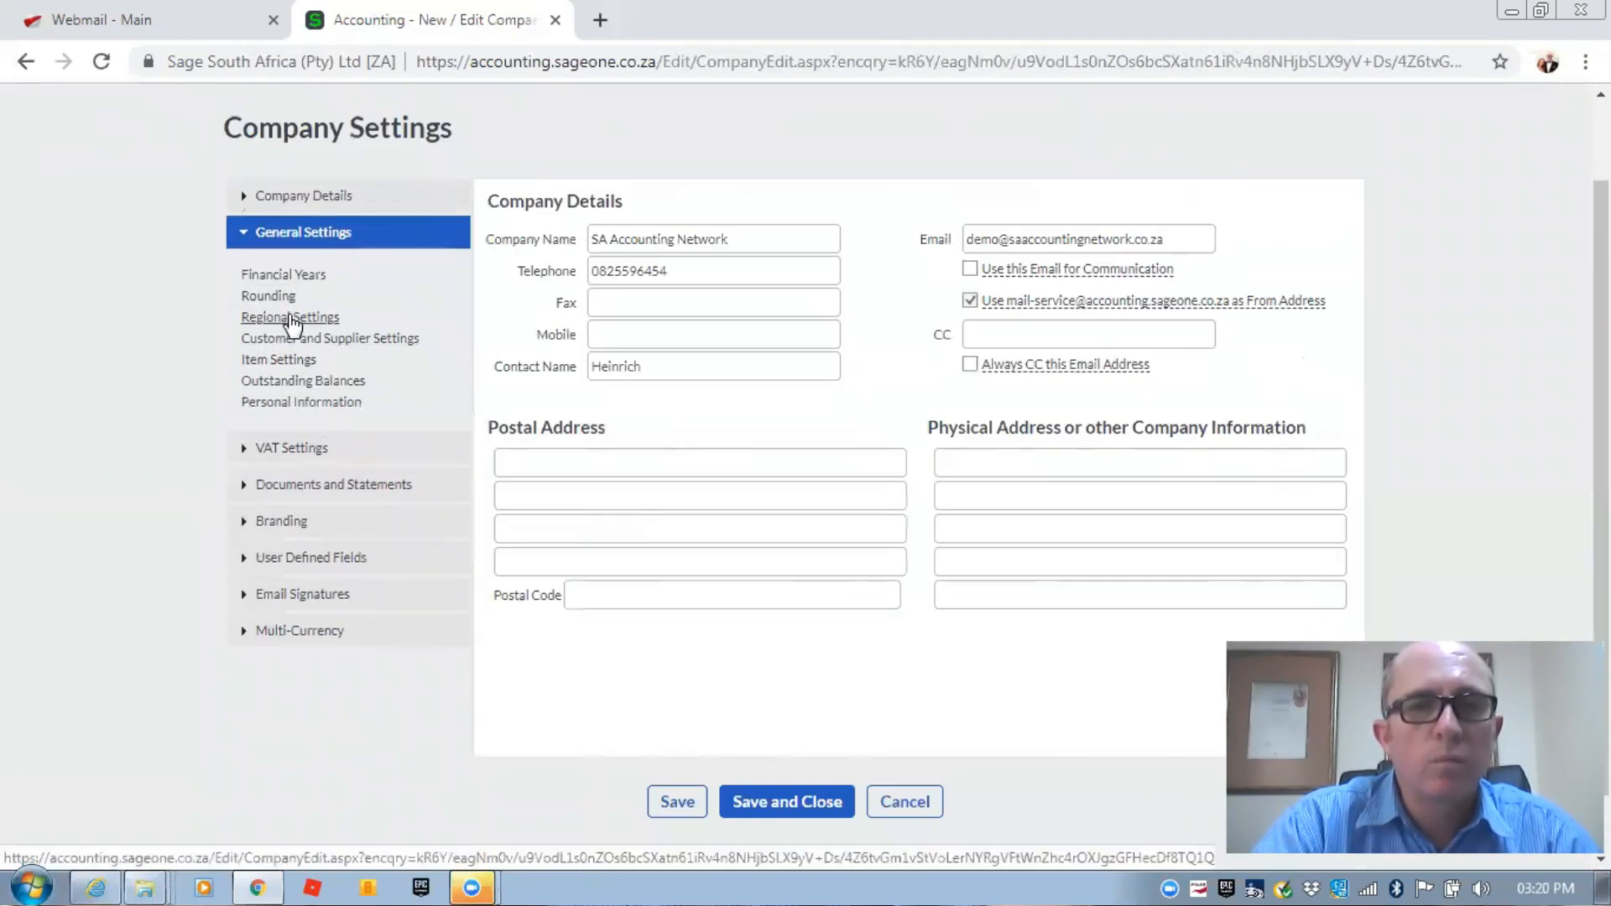
left_click(316, 484)
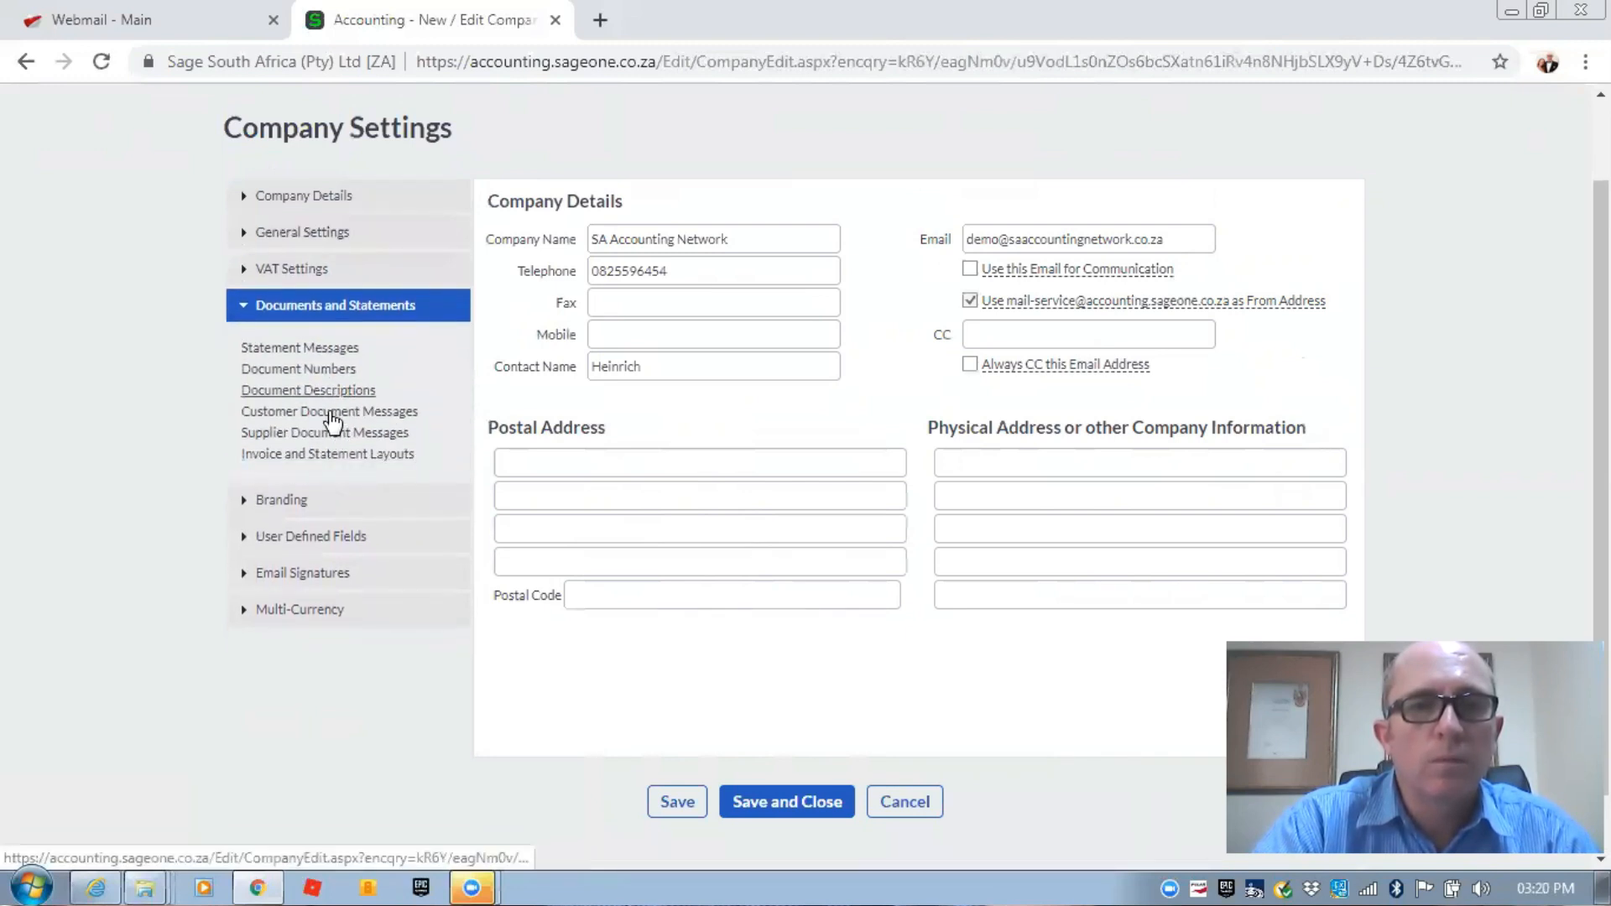
left_click(324, 414)
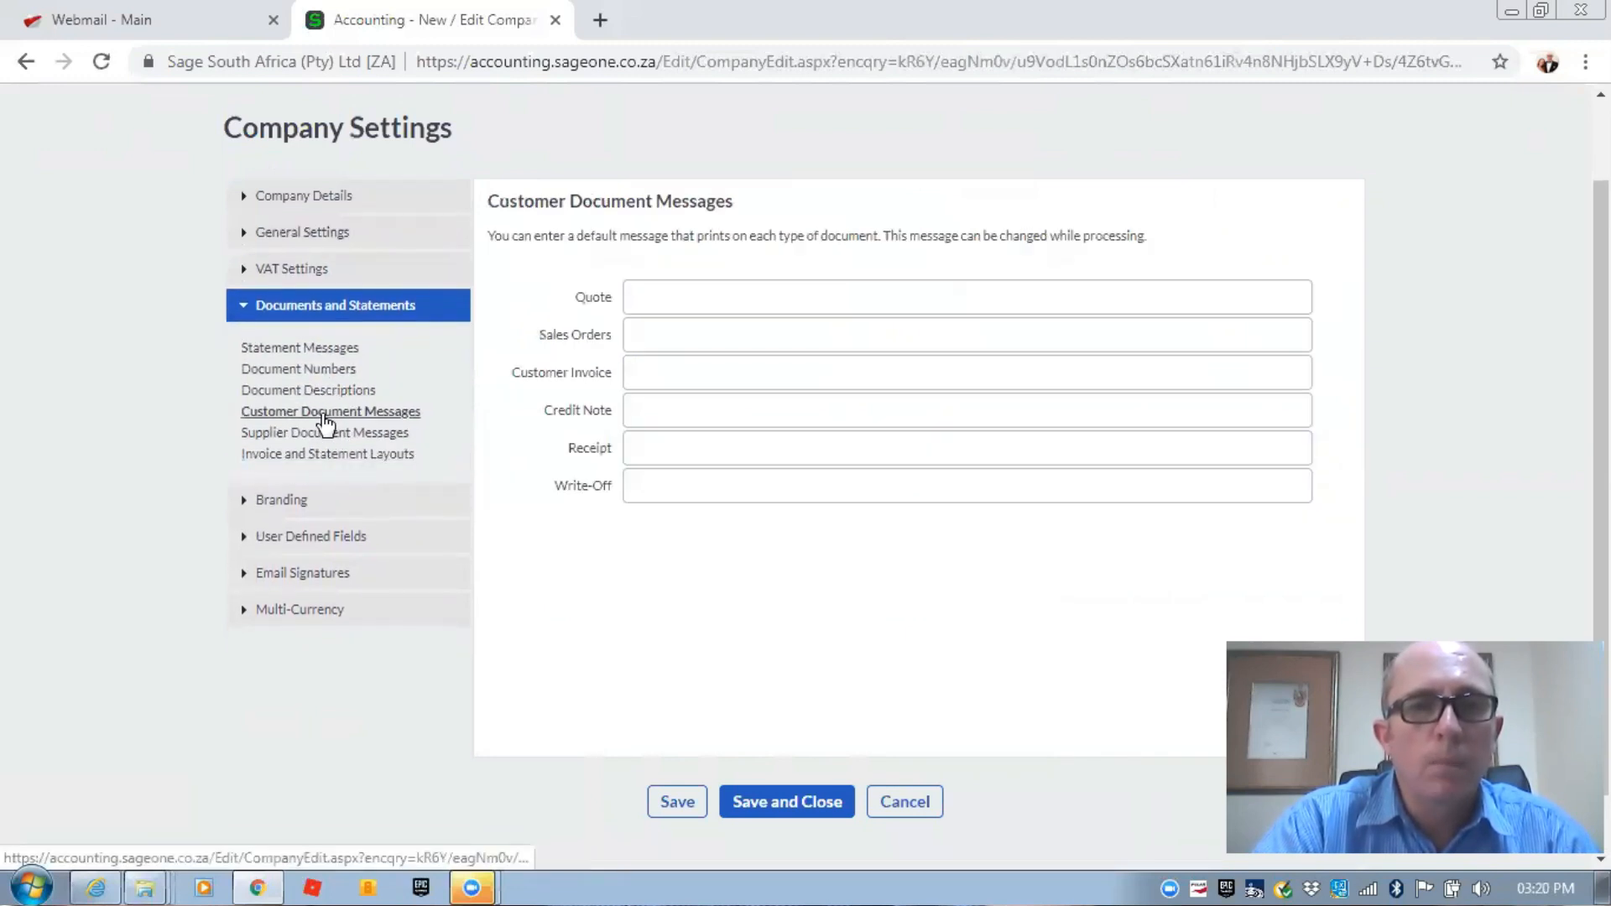
- Review the empty Quote and Customer Invoice message fields, then go to Invoice and Statement Layouts
left_click(673, 300)
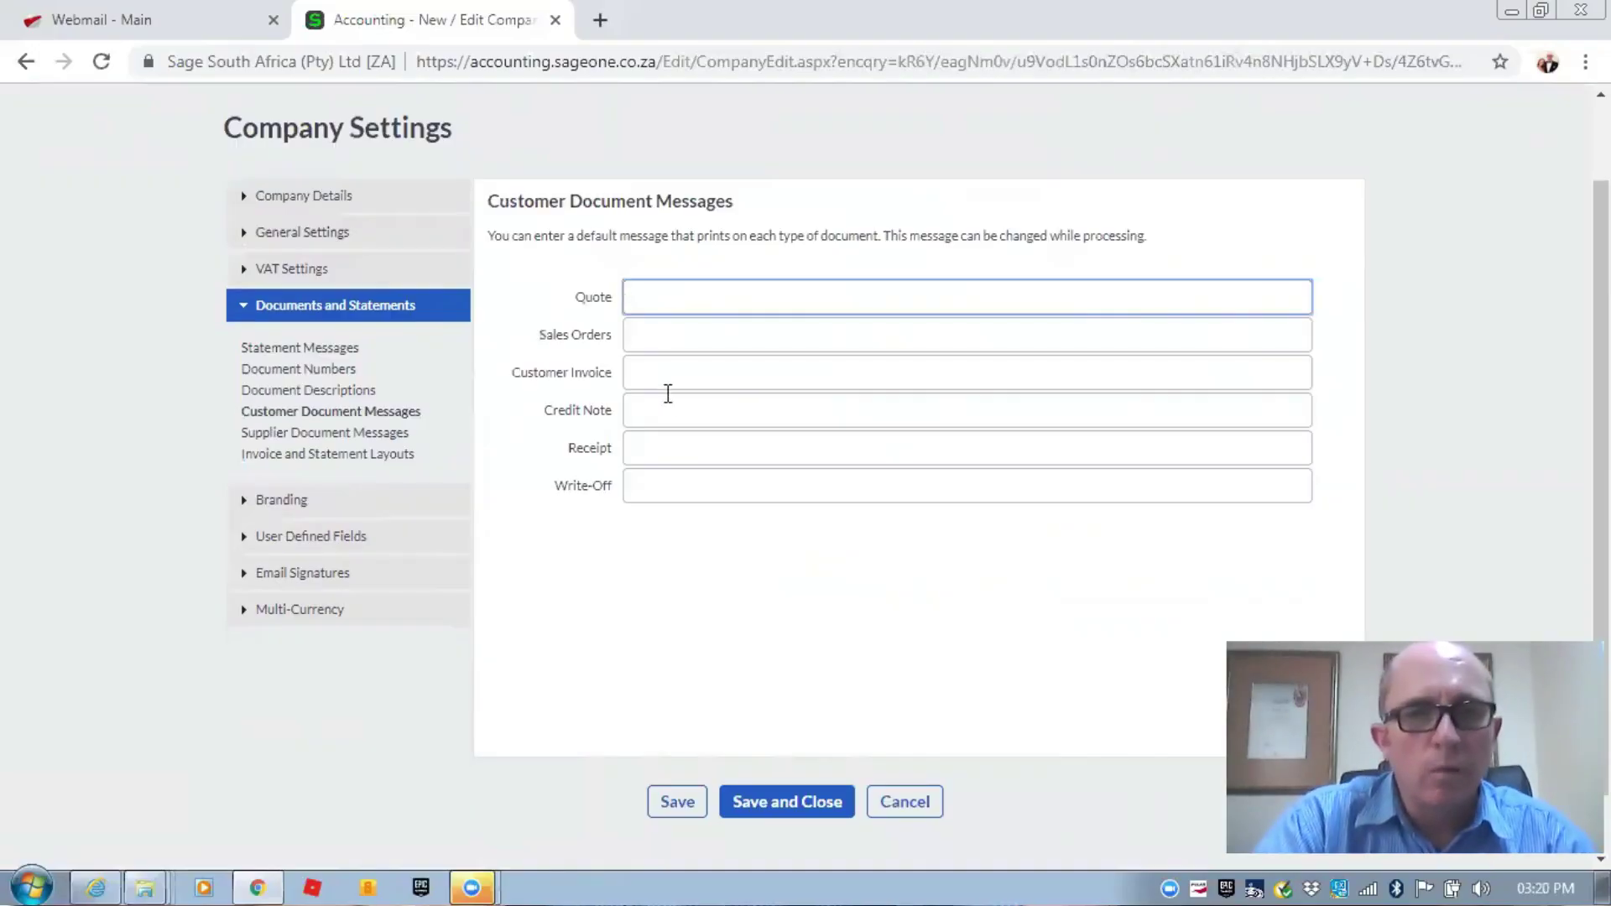
left_click(664, 375)
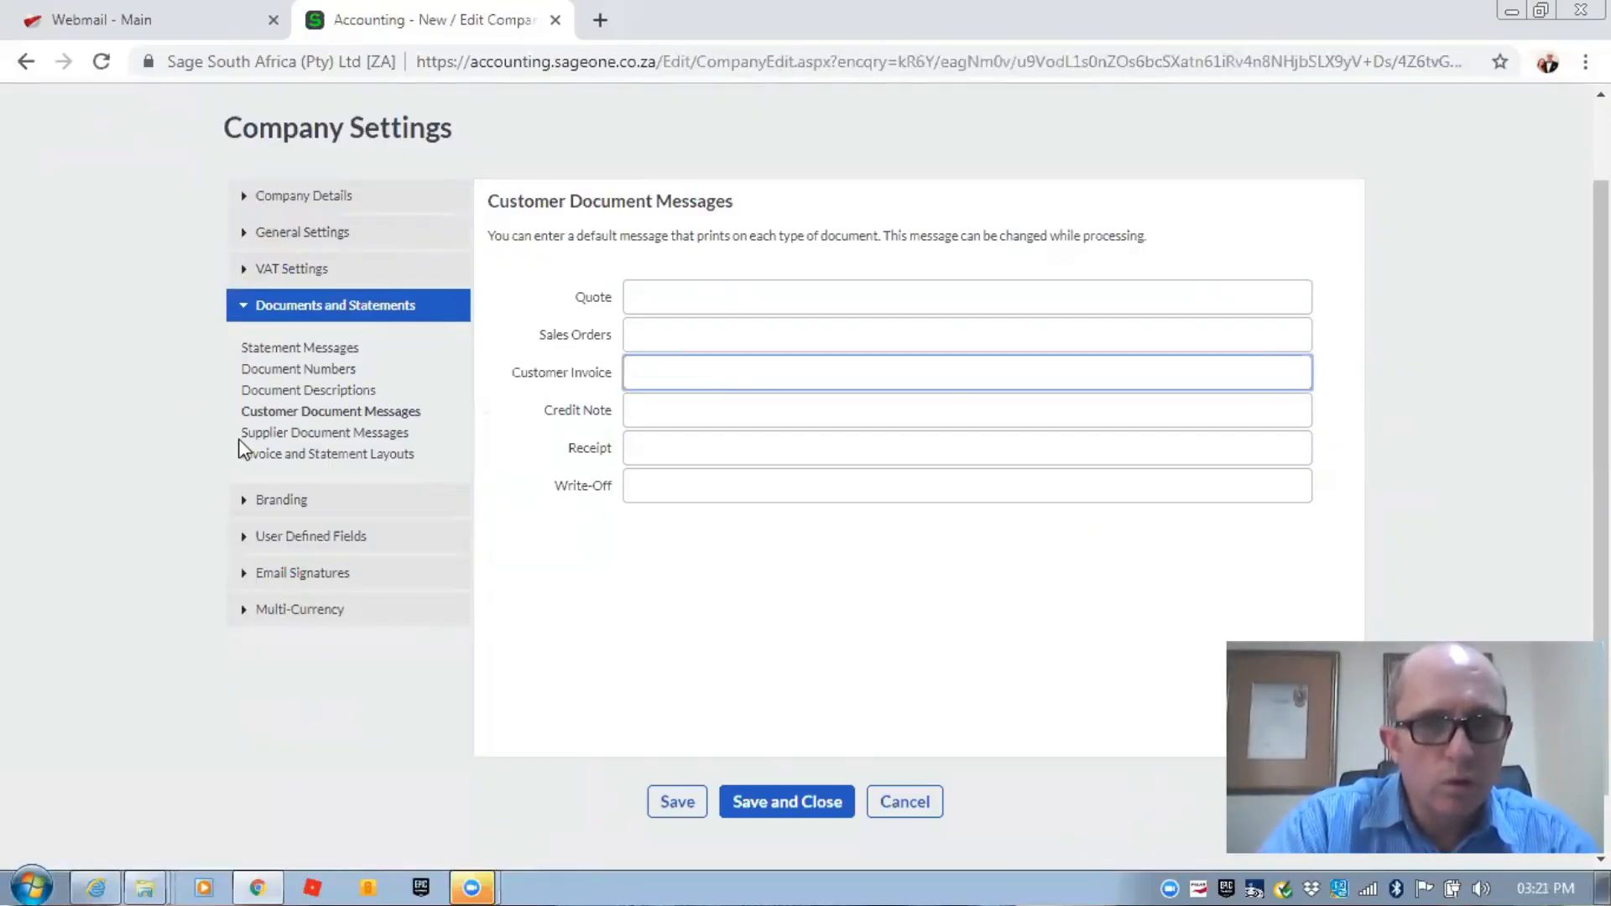
left_click(270, 459)
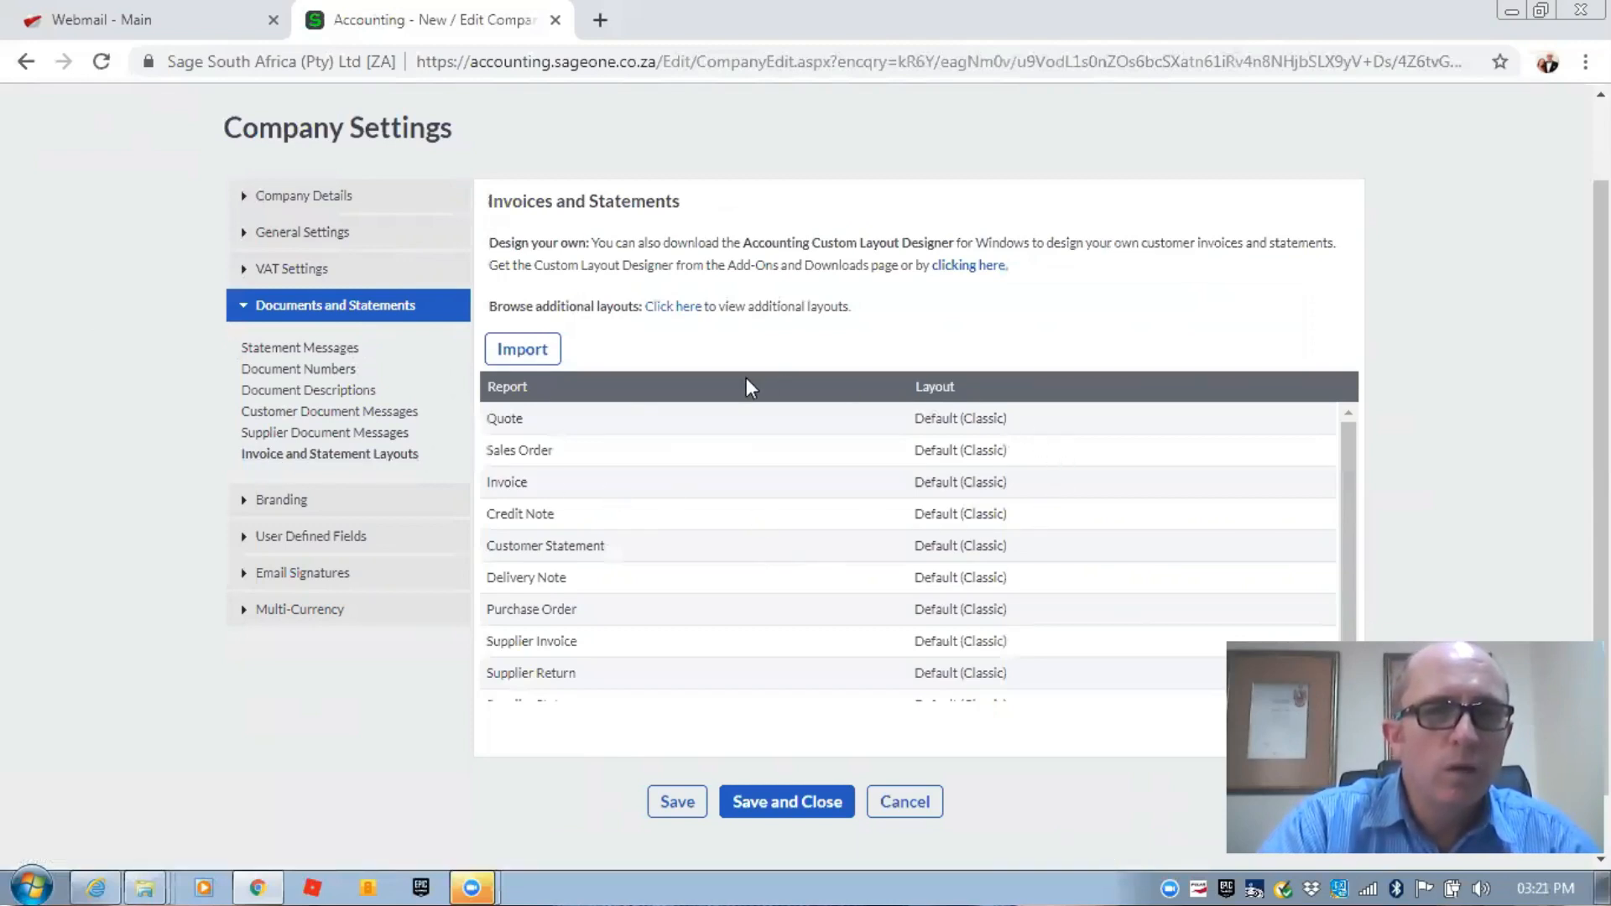
scroll(914, 425, "down", 1)
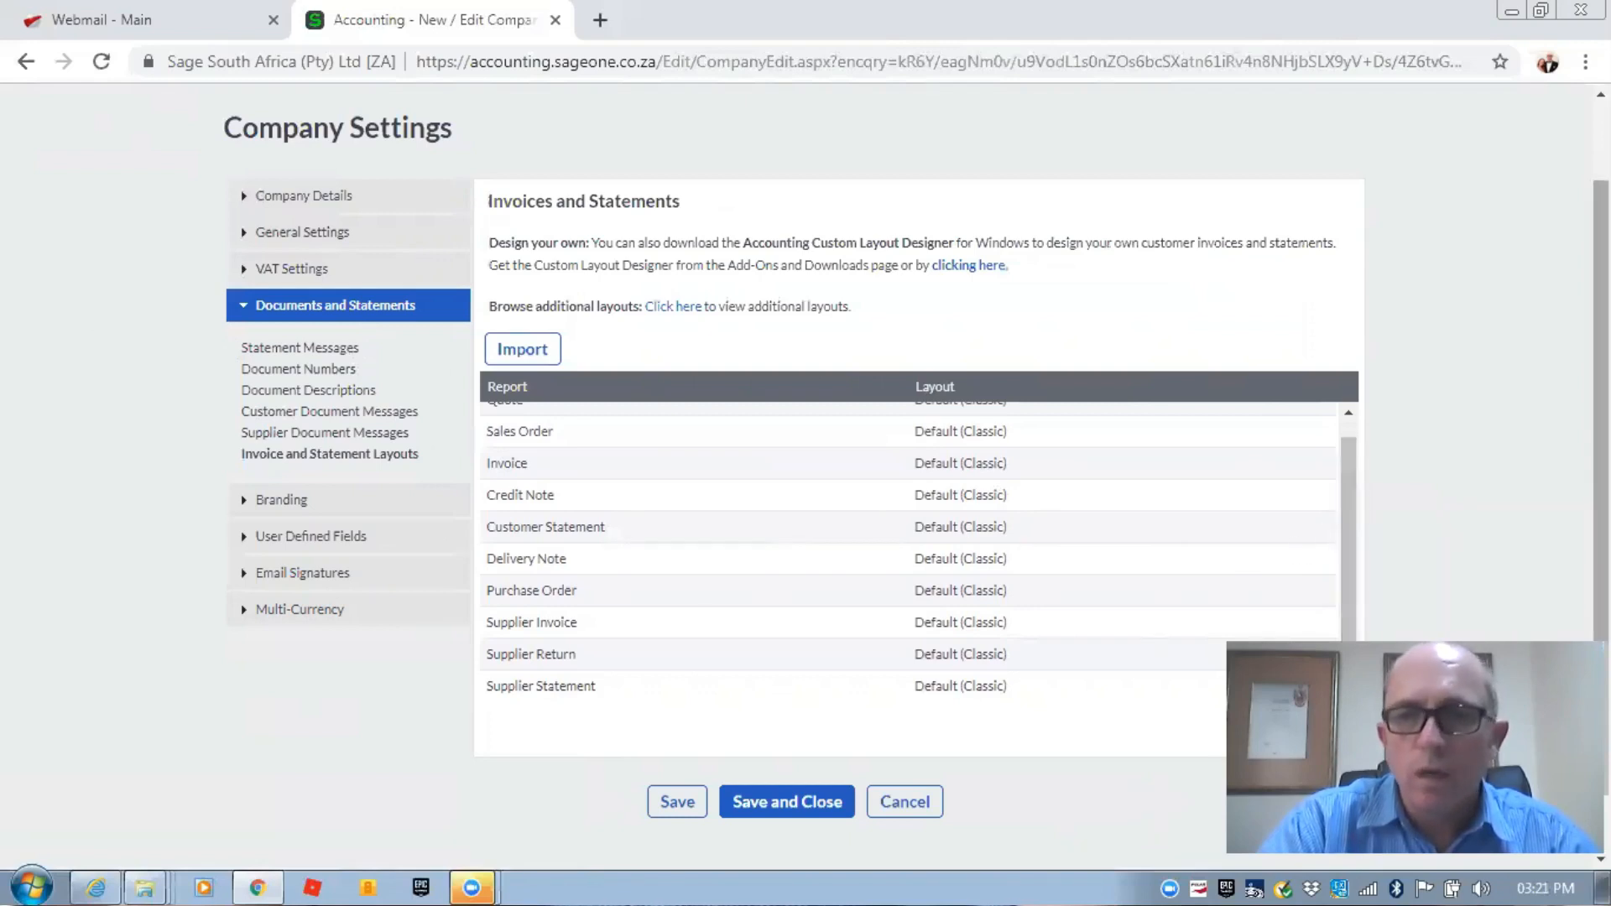
scroll(970, 511, "down", 1)
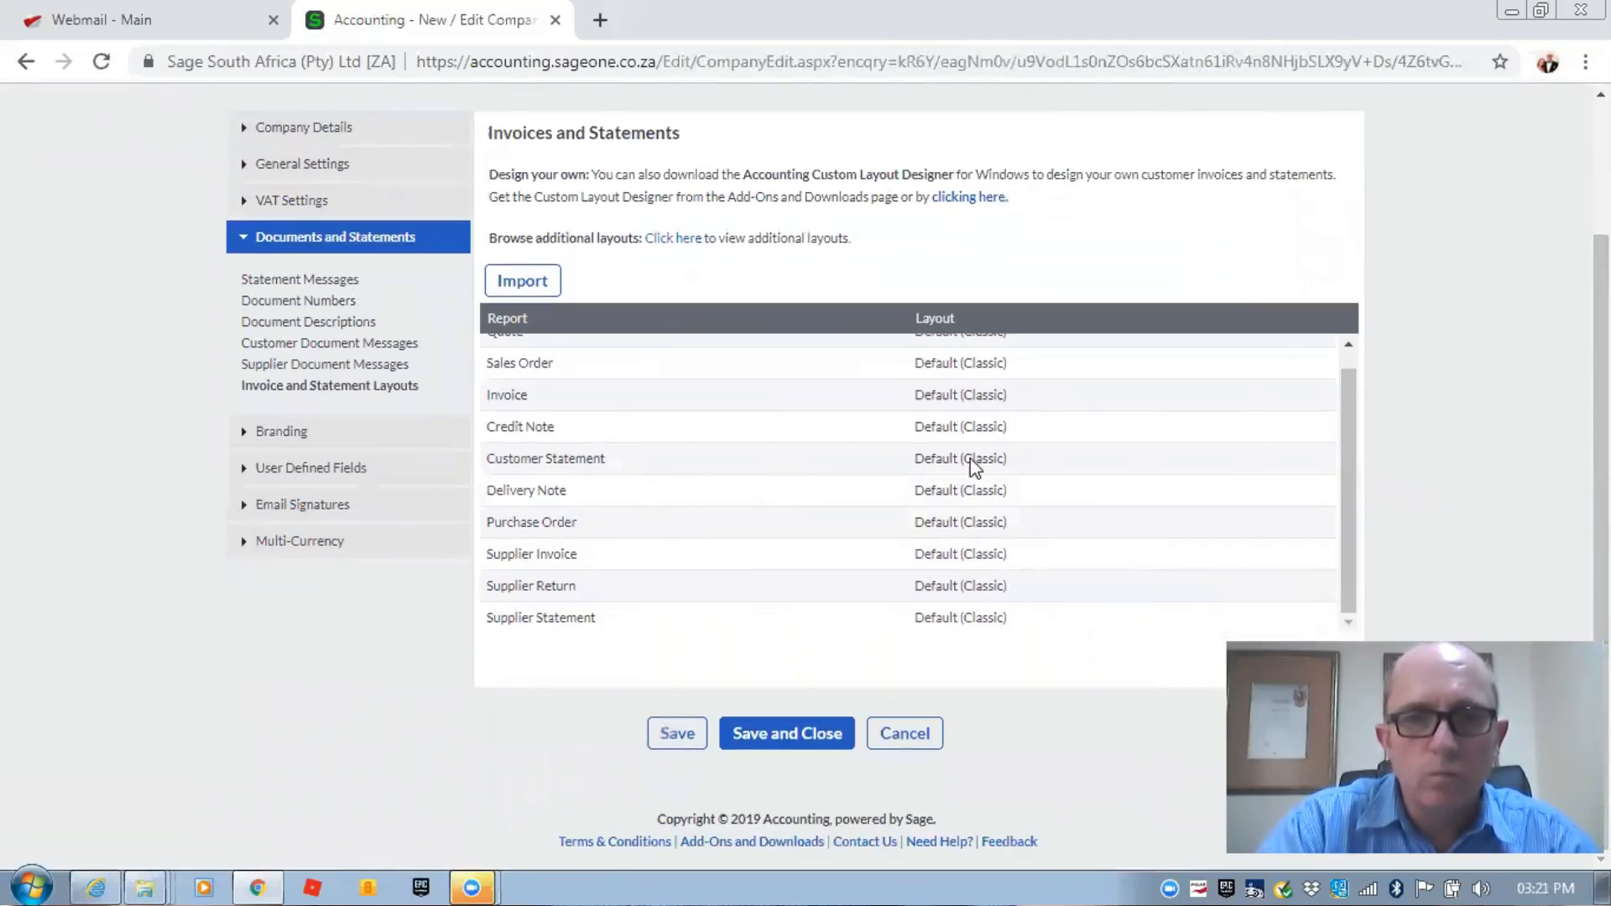
- Set the Invoice layout to Simple Layout and move on to the Branding settings
left_click(1054, 399)
left_click(1323, 396)
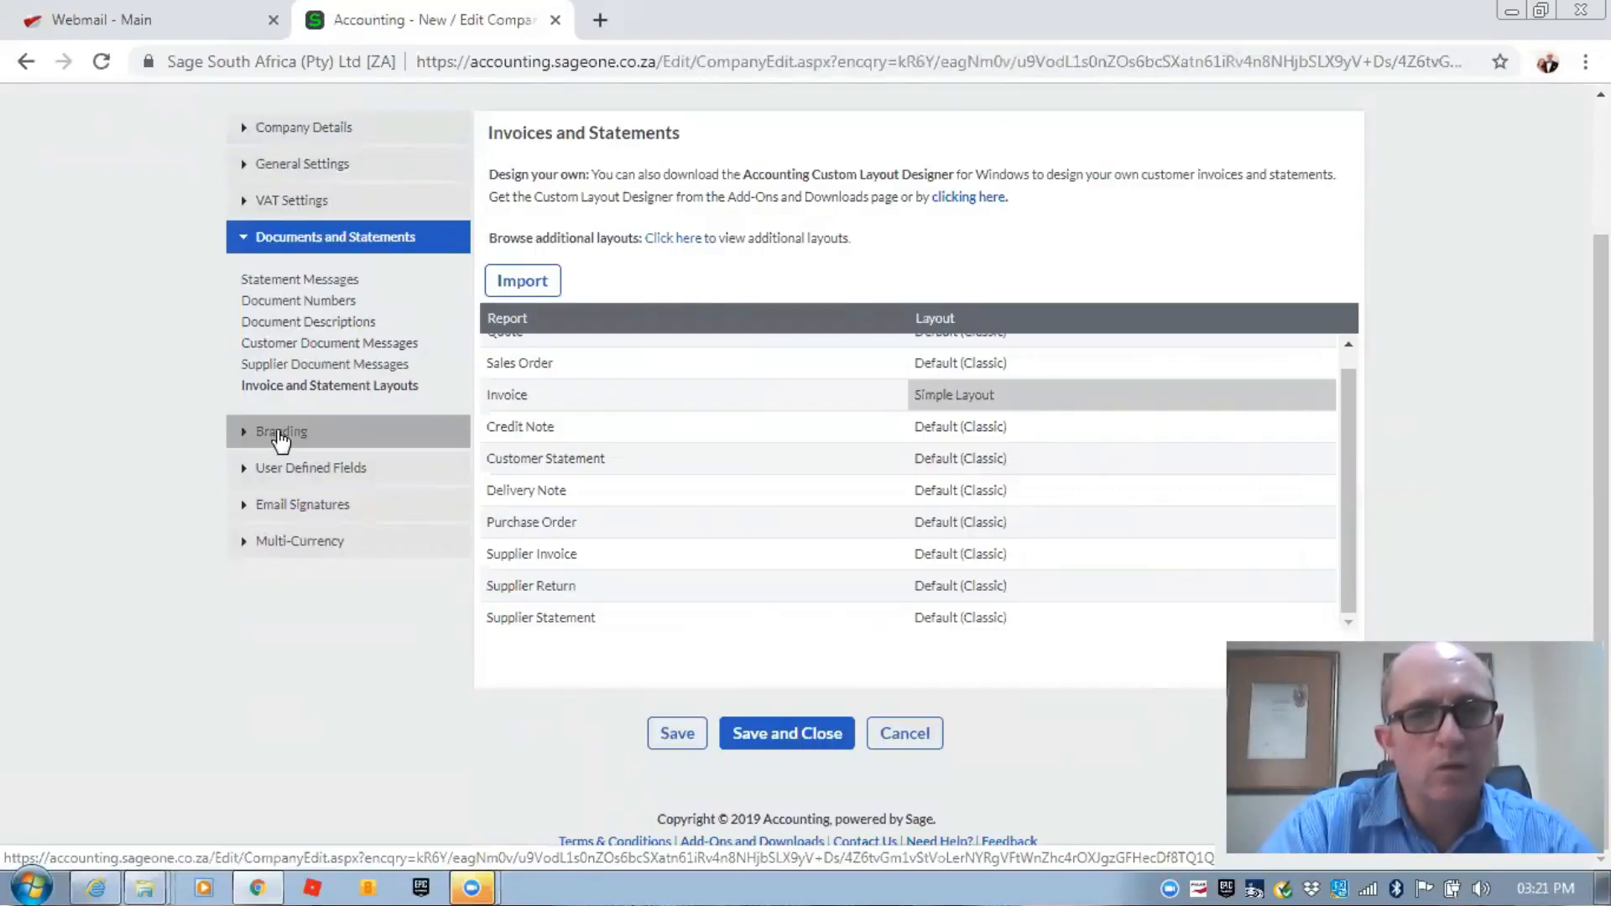
left_click(281, 434)
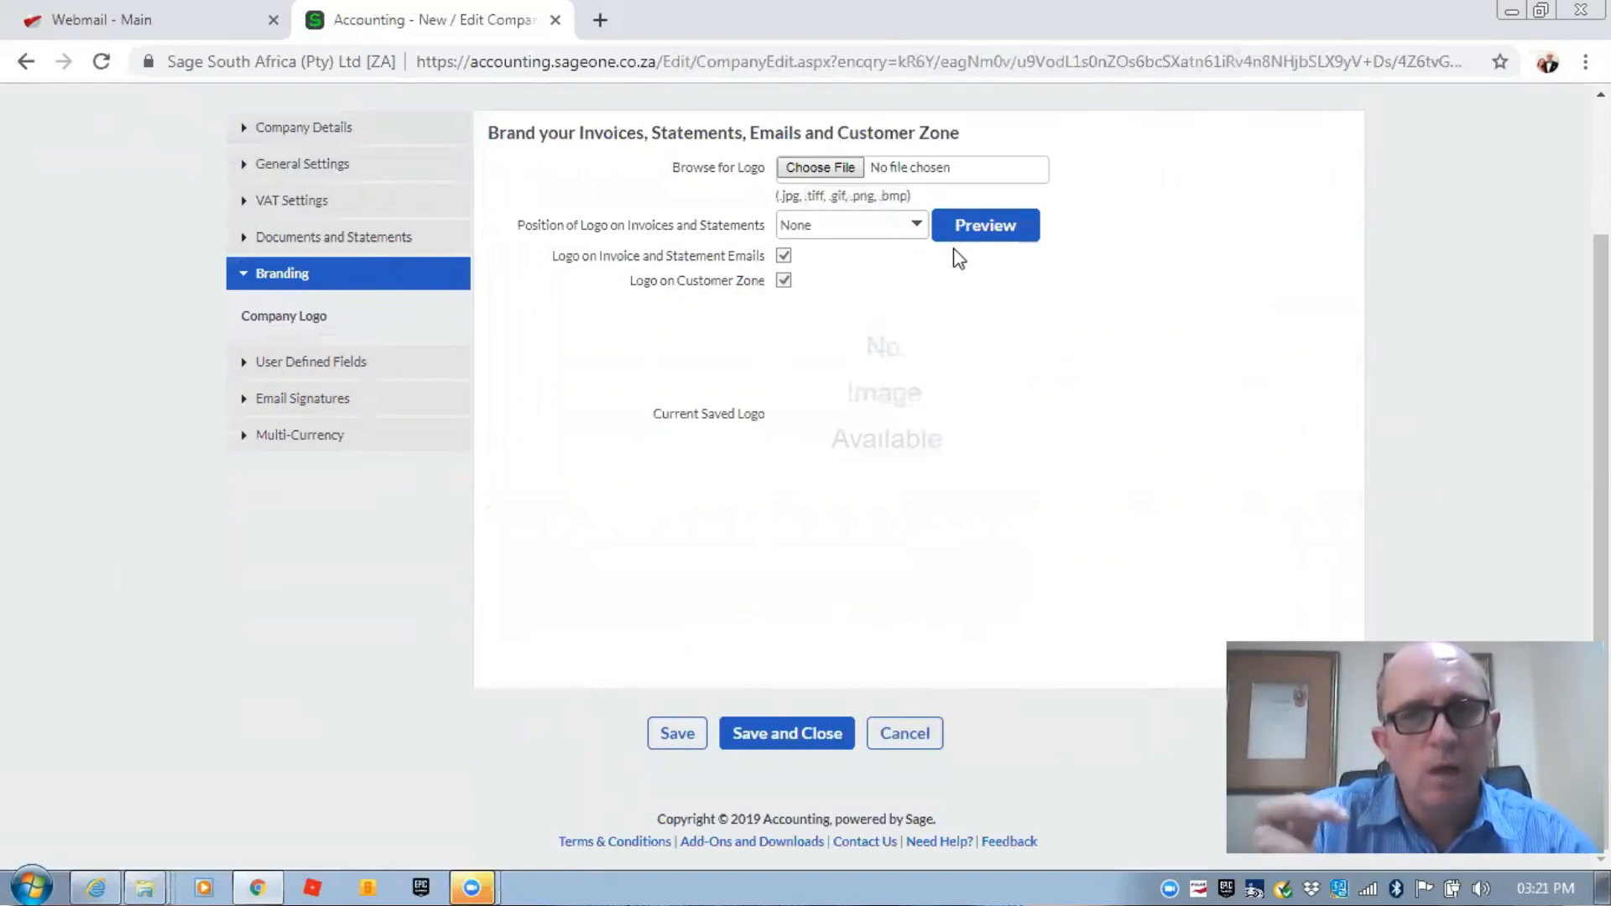
- Check the Position of Logo choices and keep it at None
left_click(917, 228)
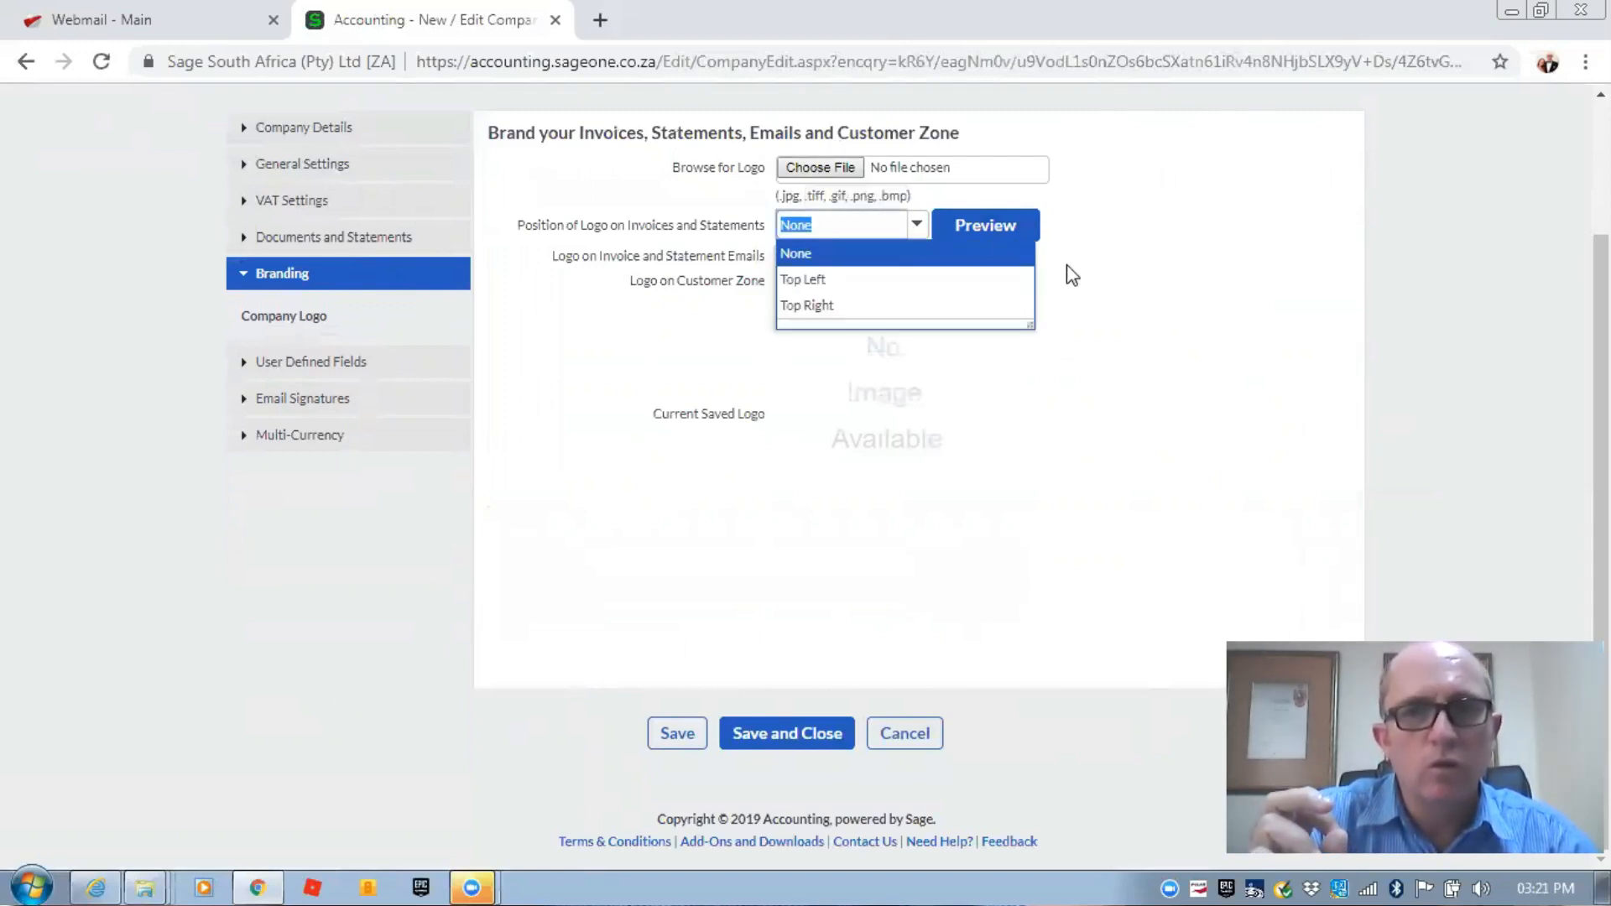
left_click(1144, 282)
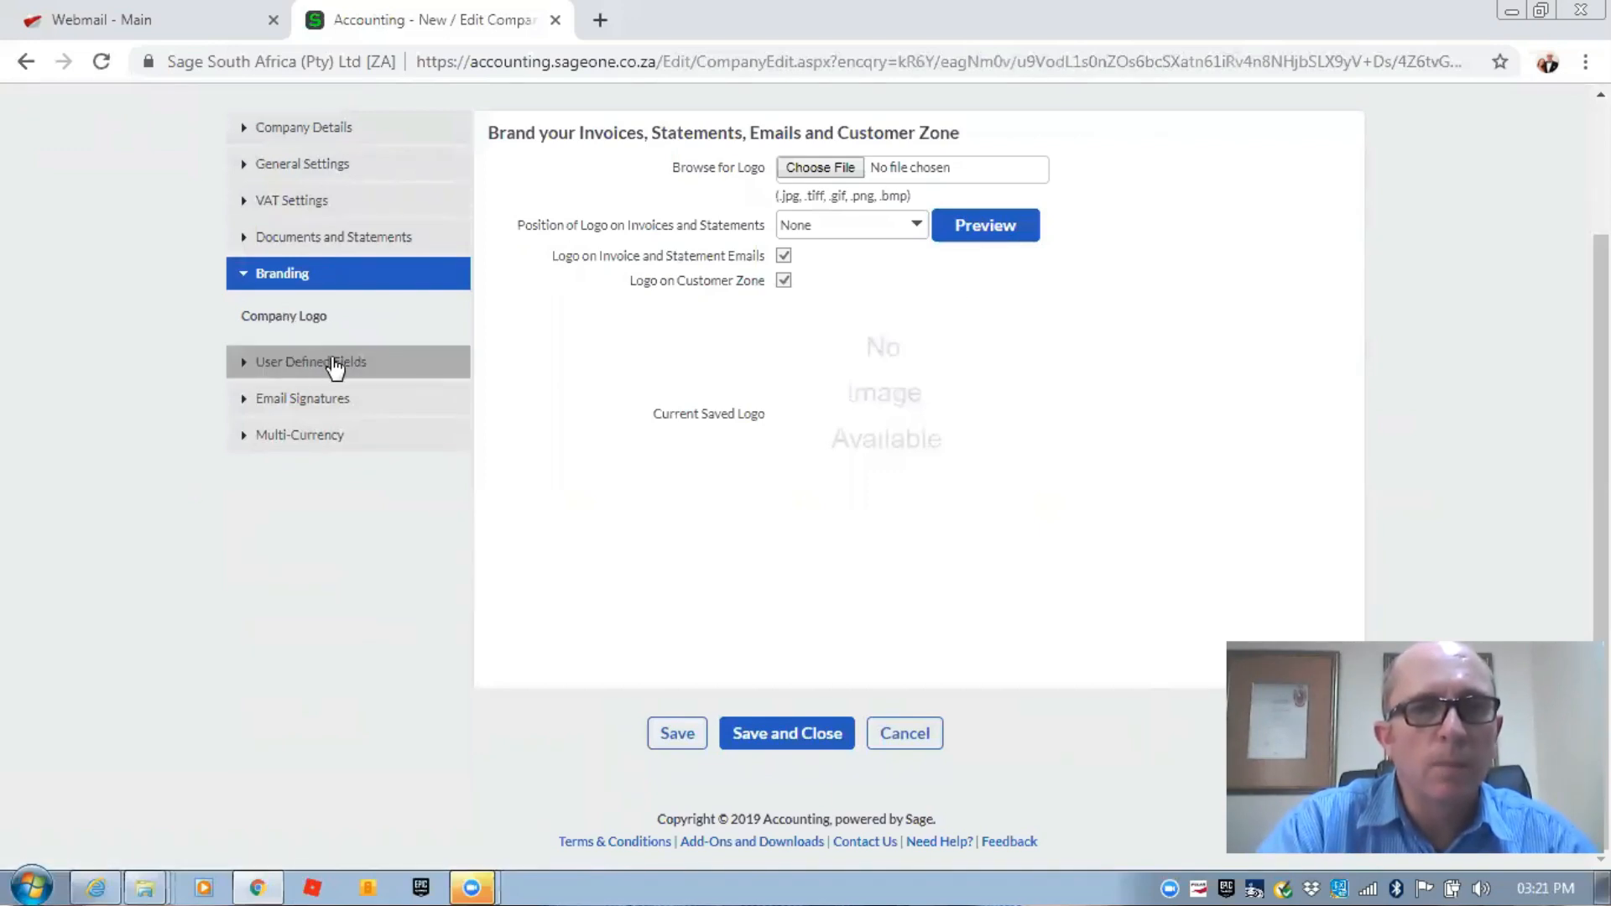
- Review the Customer user-defined fields unchanged, then go to Email Signatures
left_click(329, 361)
left_click(271, 358)
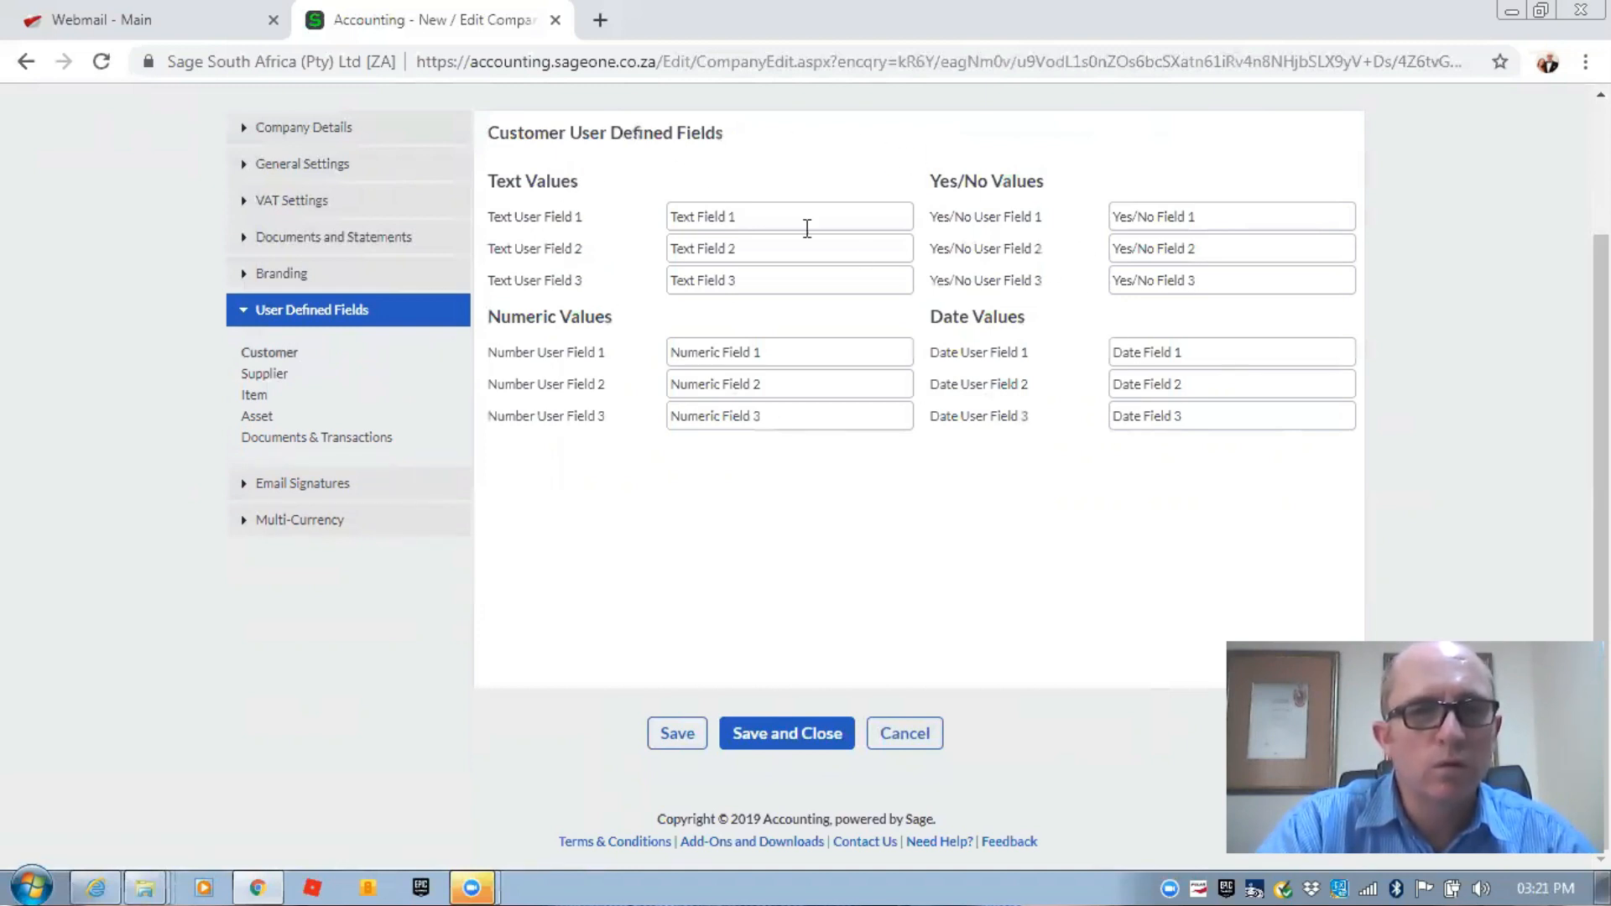
left_click(316, 489)
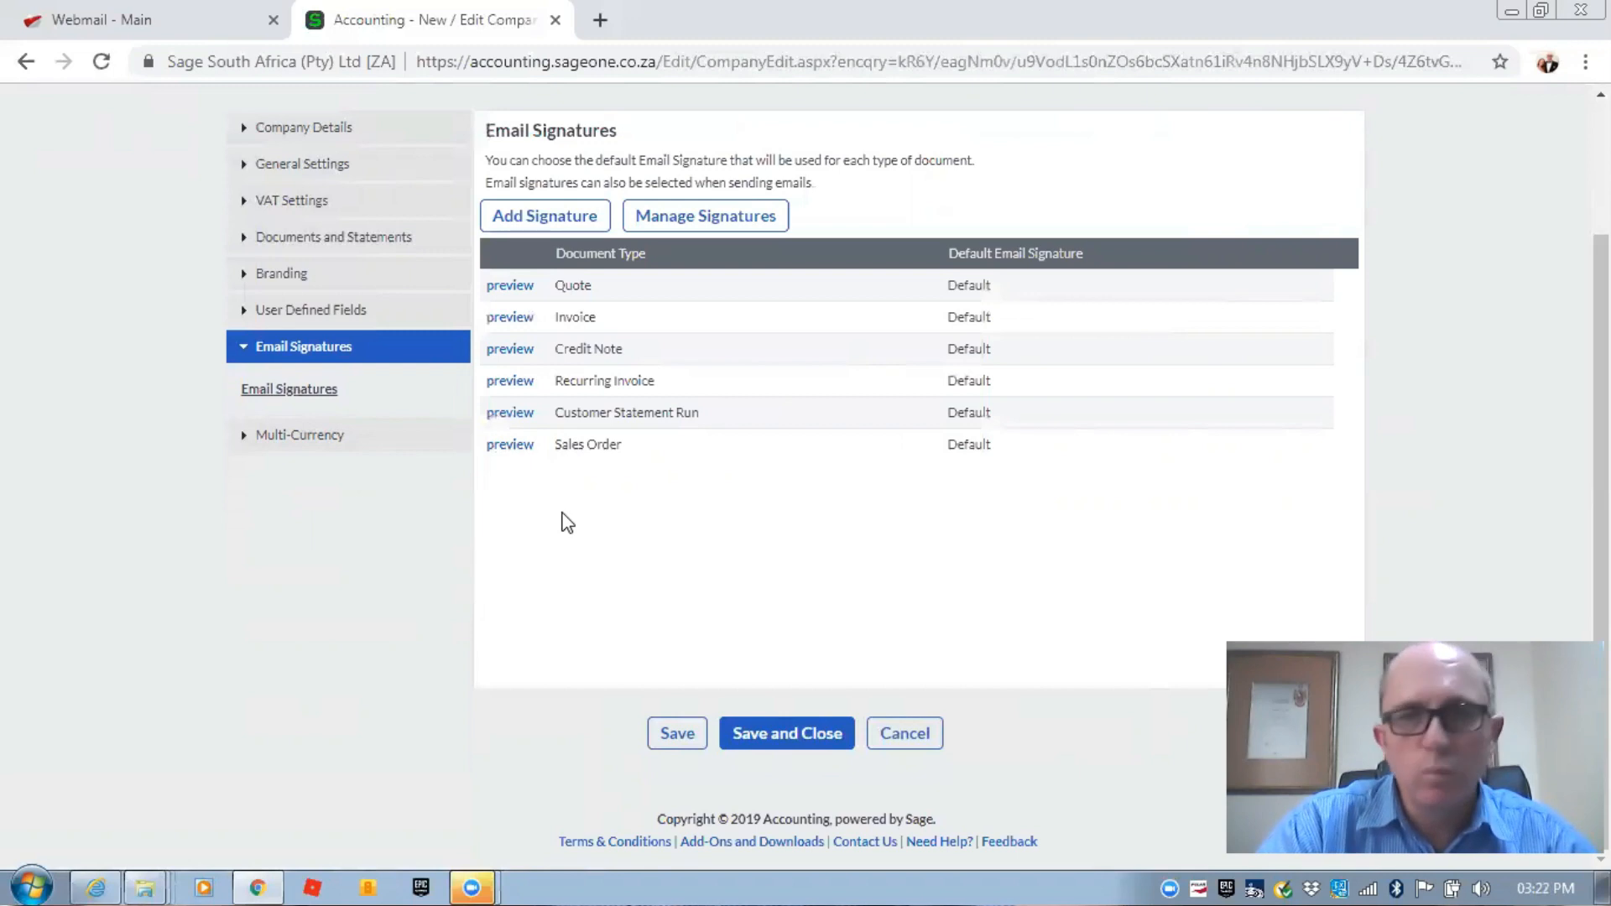
left_click(507, 323)
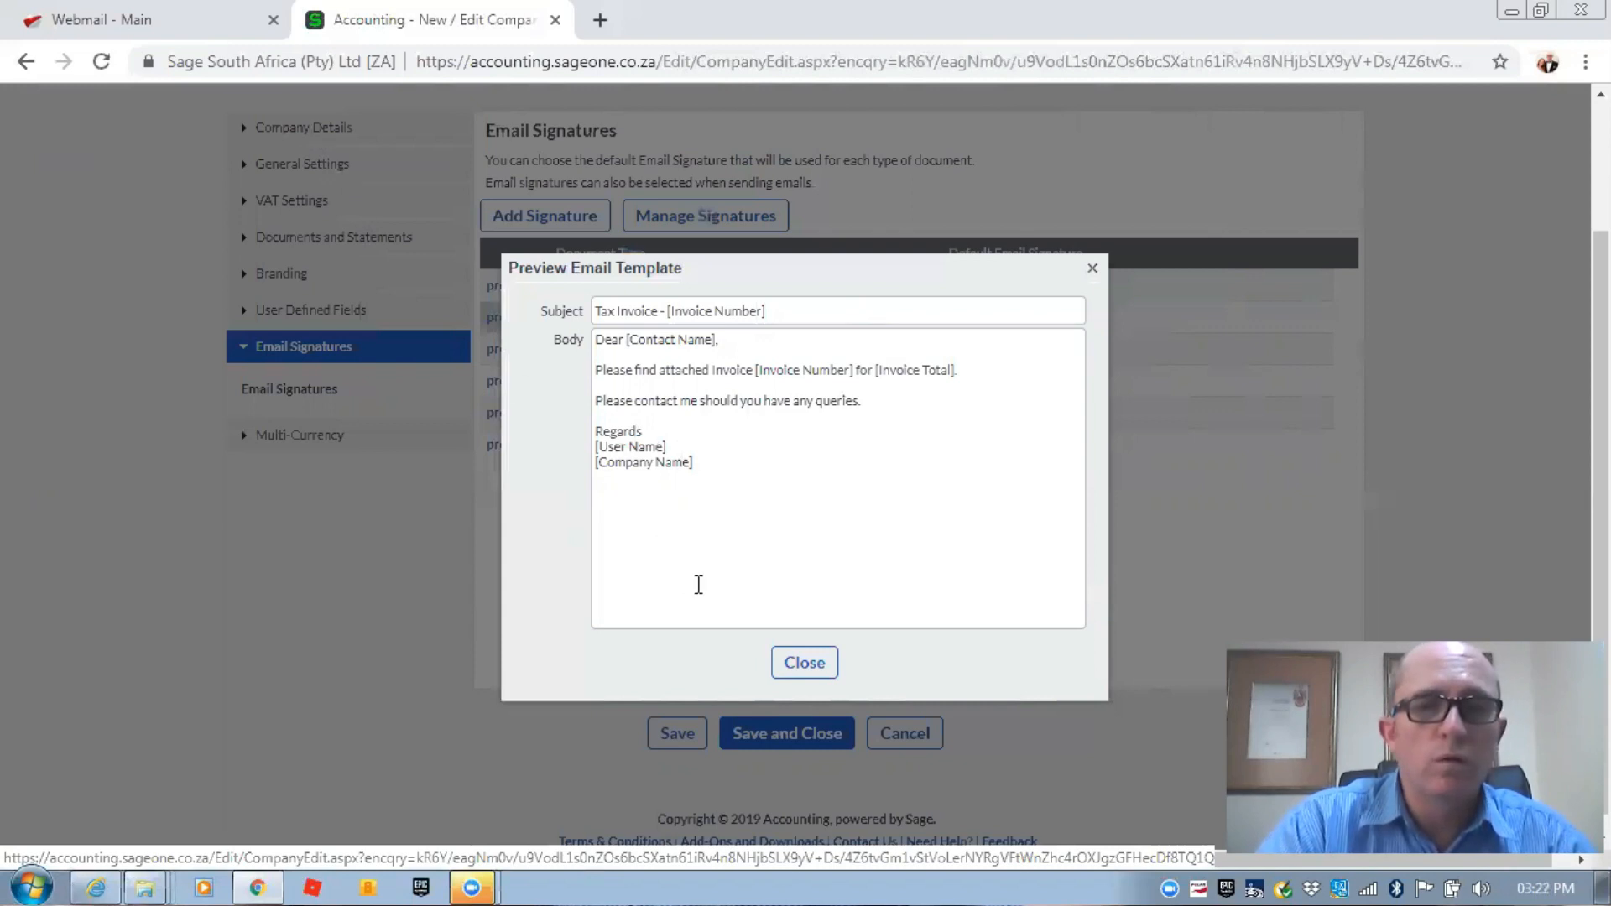
left_click(805, 662)
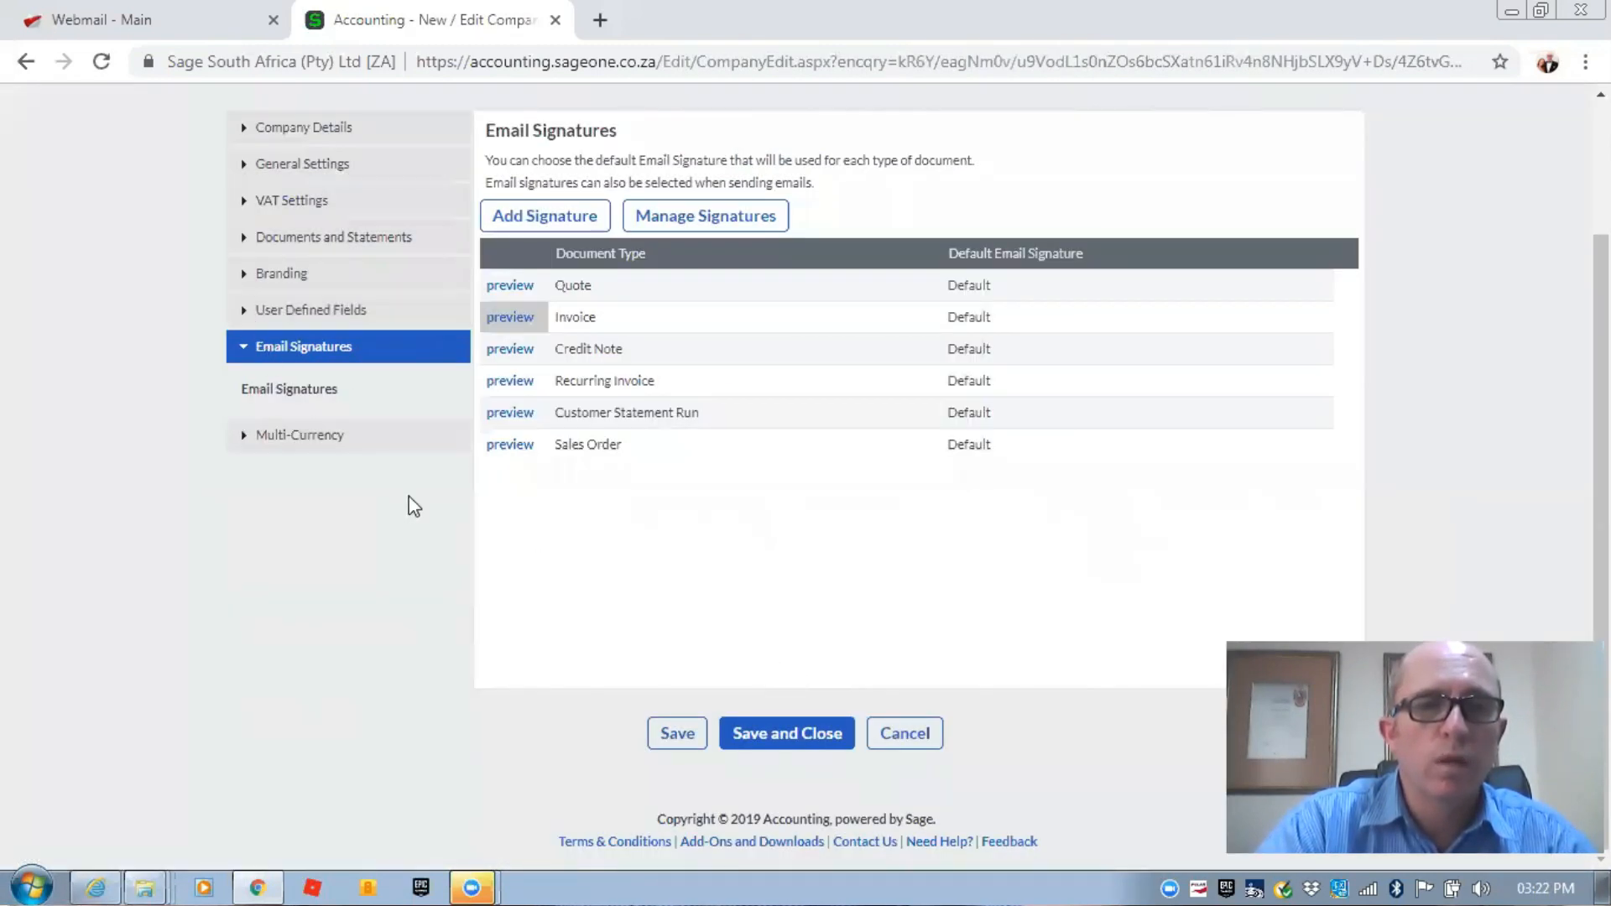
scroll(691, 555, "up", 3)
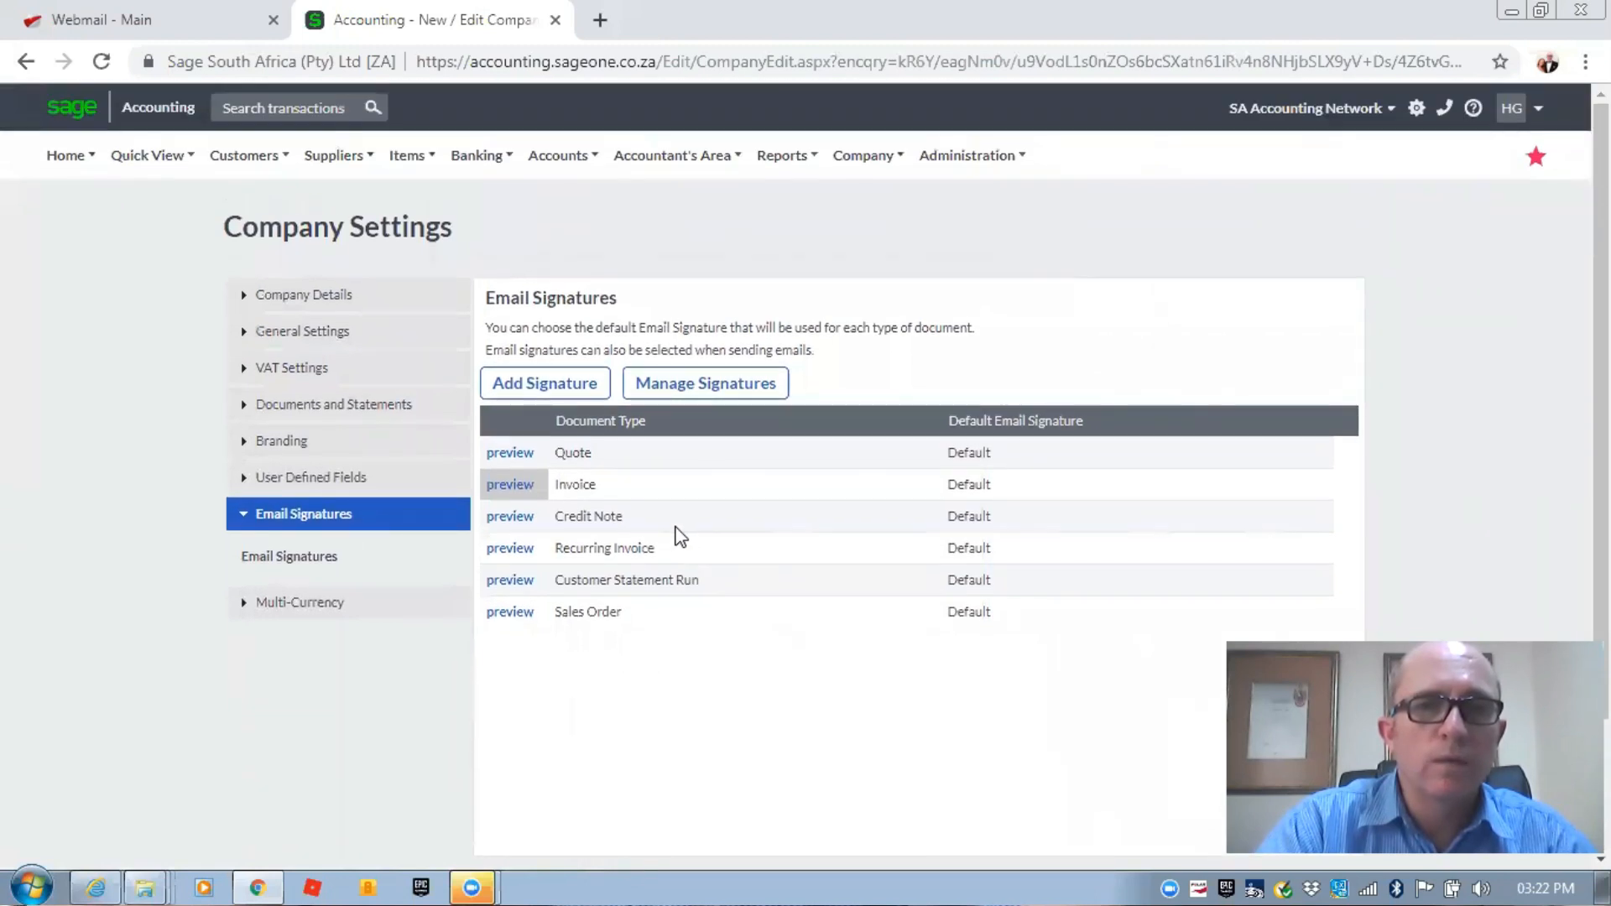